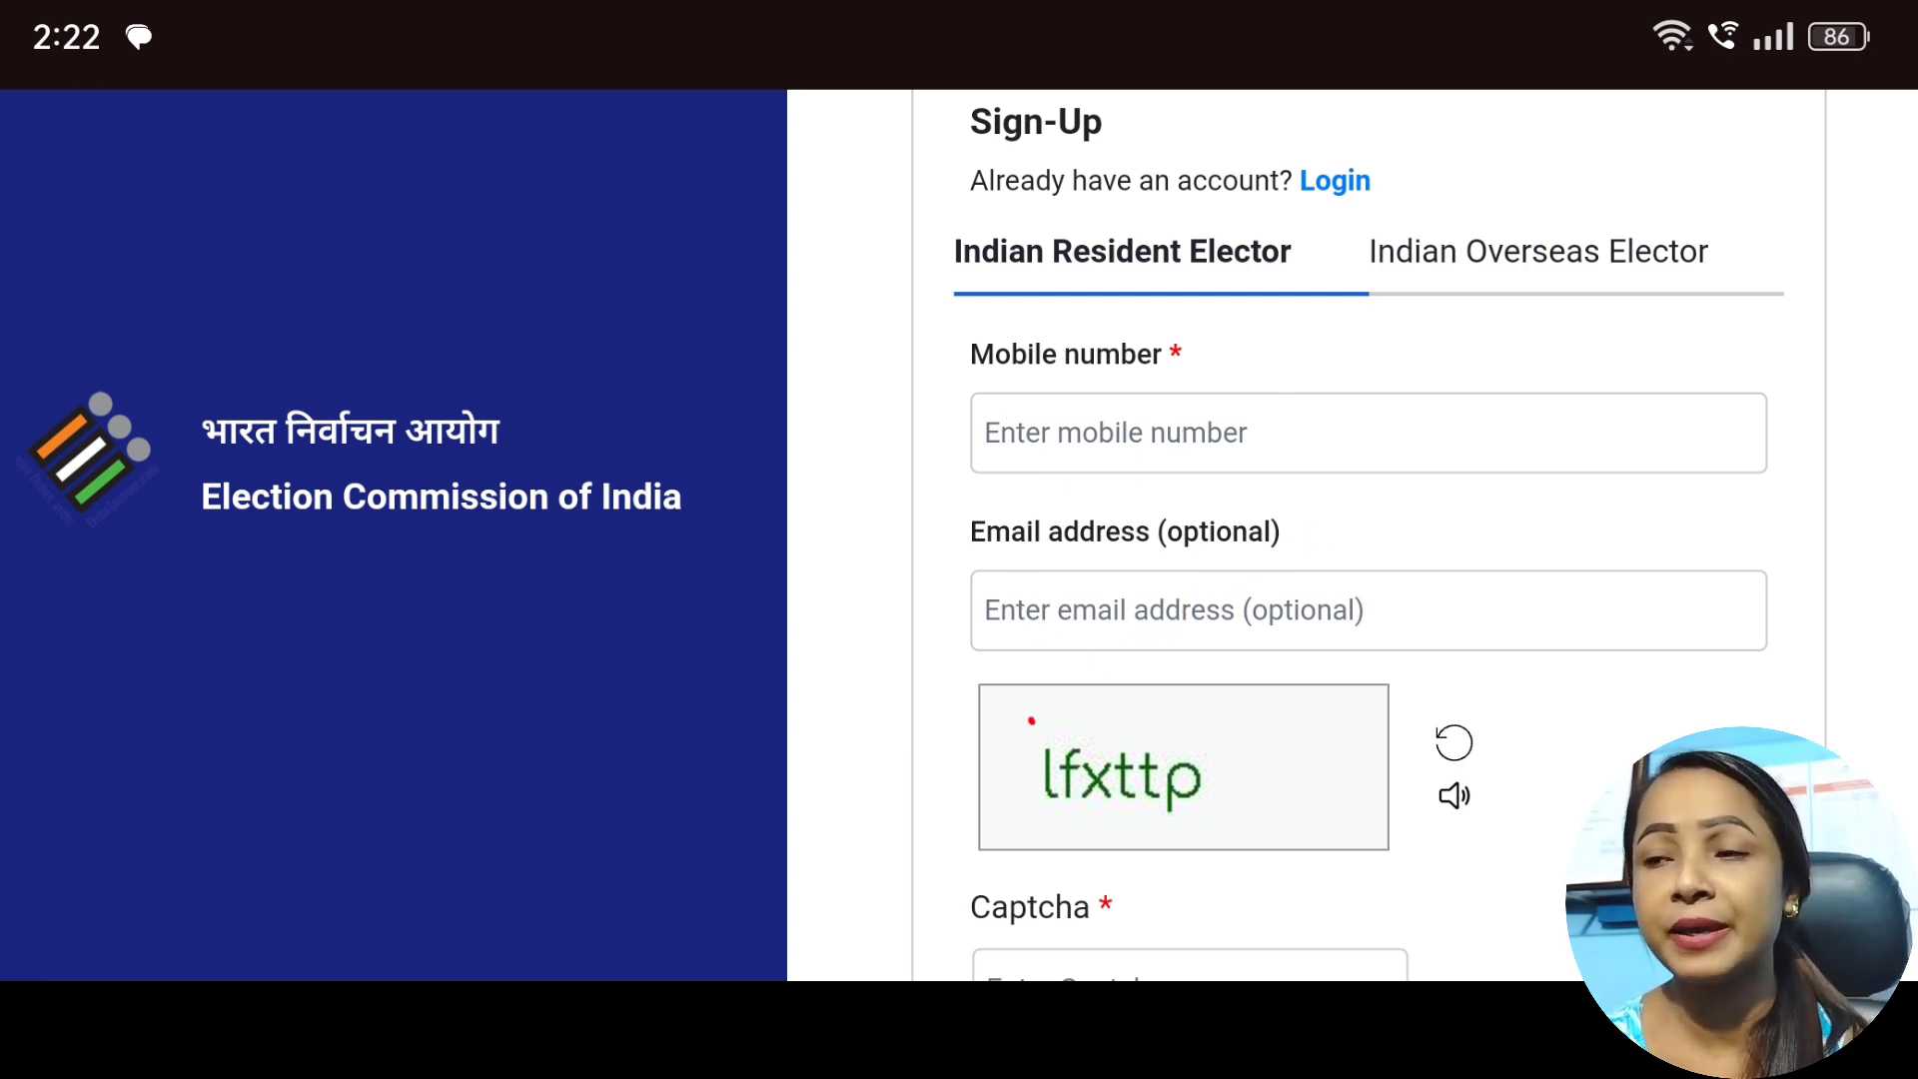
Scroll down the Sign-Up form to the mobile number and captcha fields.
{"action": "scroll", "coordinate": [1369, 549], "scroll_direction": "down", "scroll_amount": 3}
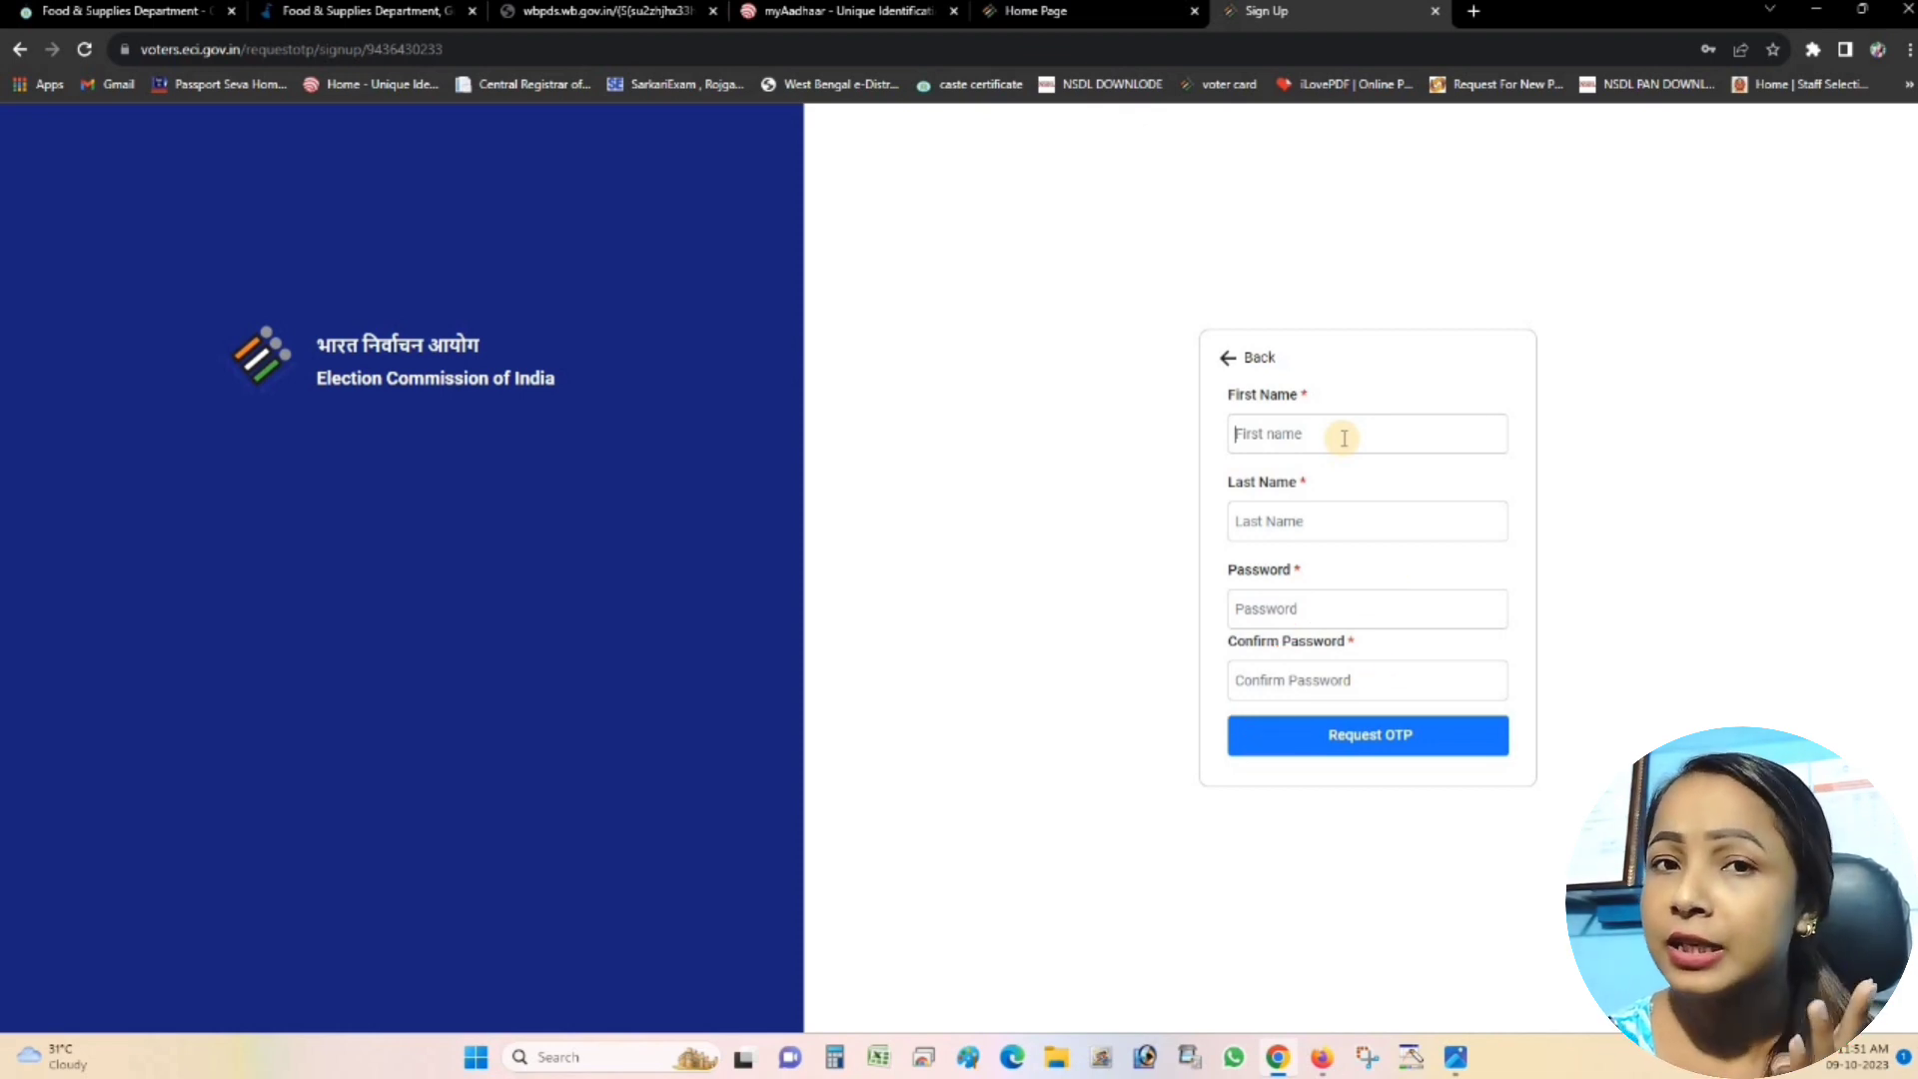
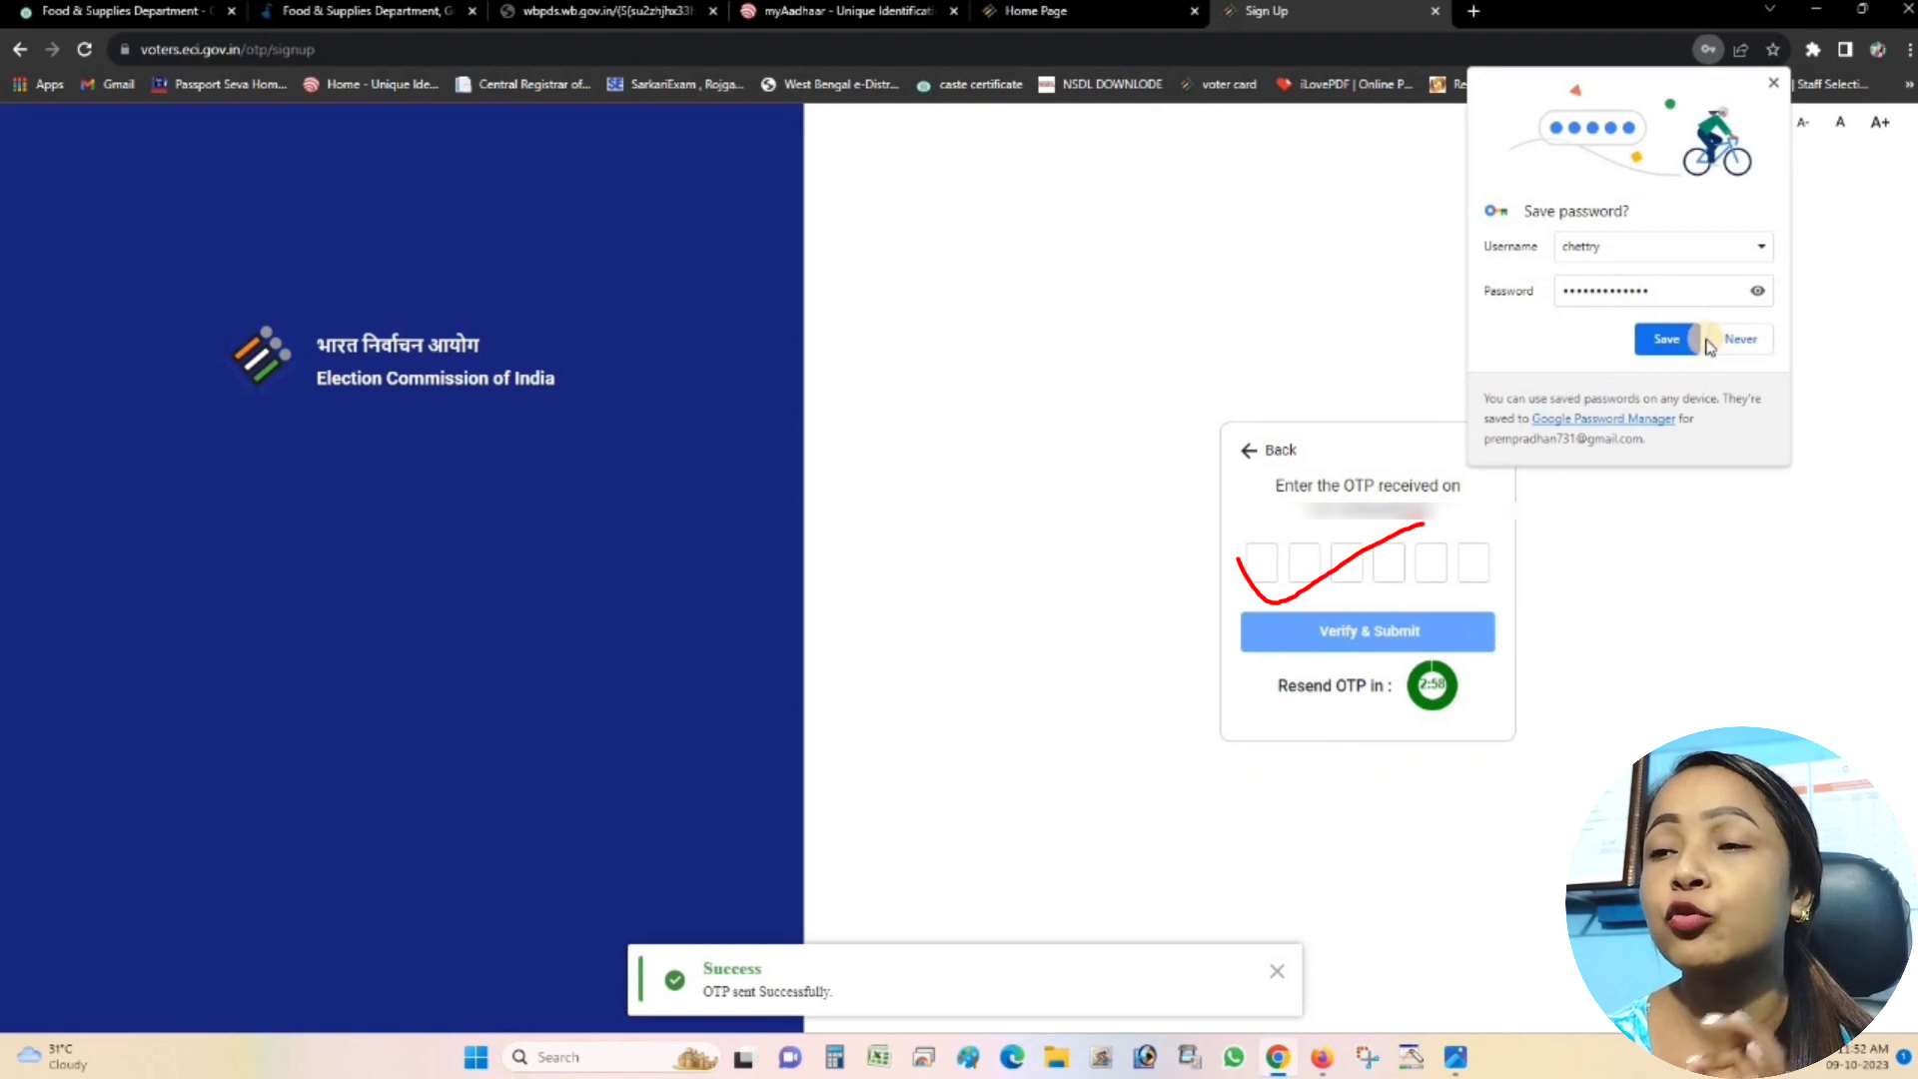
Enter the applicant's name, decline saving the password, and verify the six-digit OTP to finish sign-up.
{"action": "left_click", "coordinate": [1726, 343]}
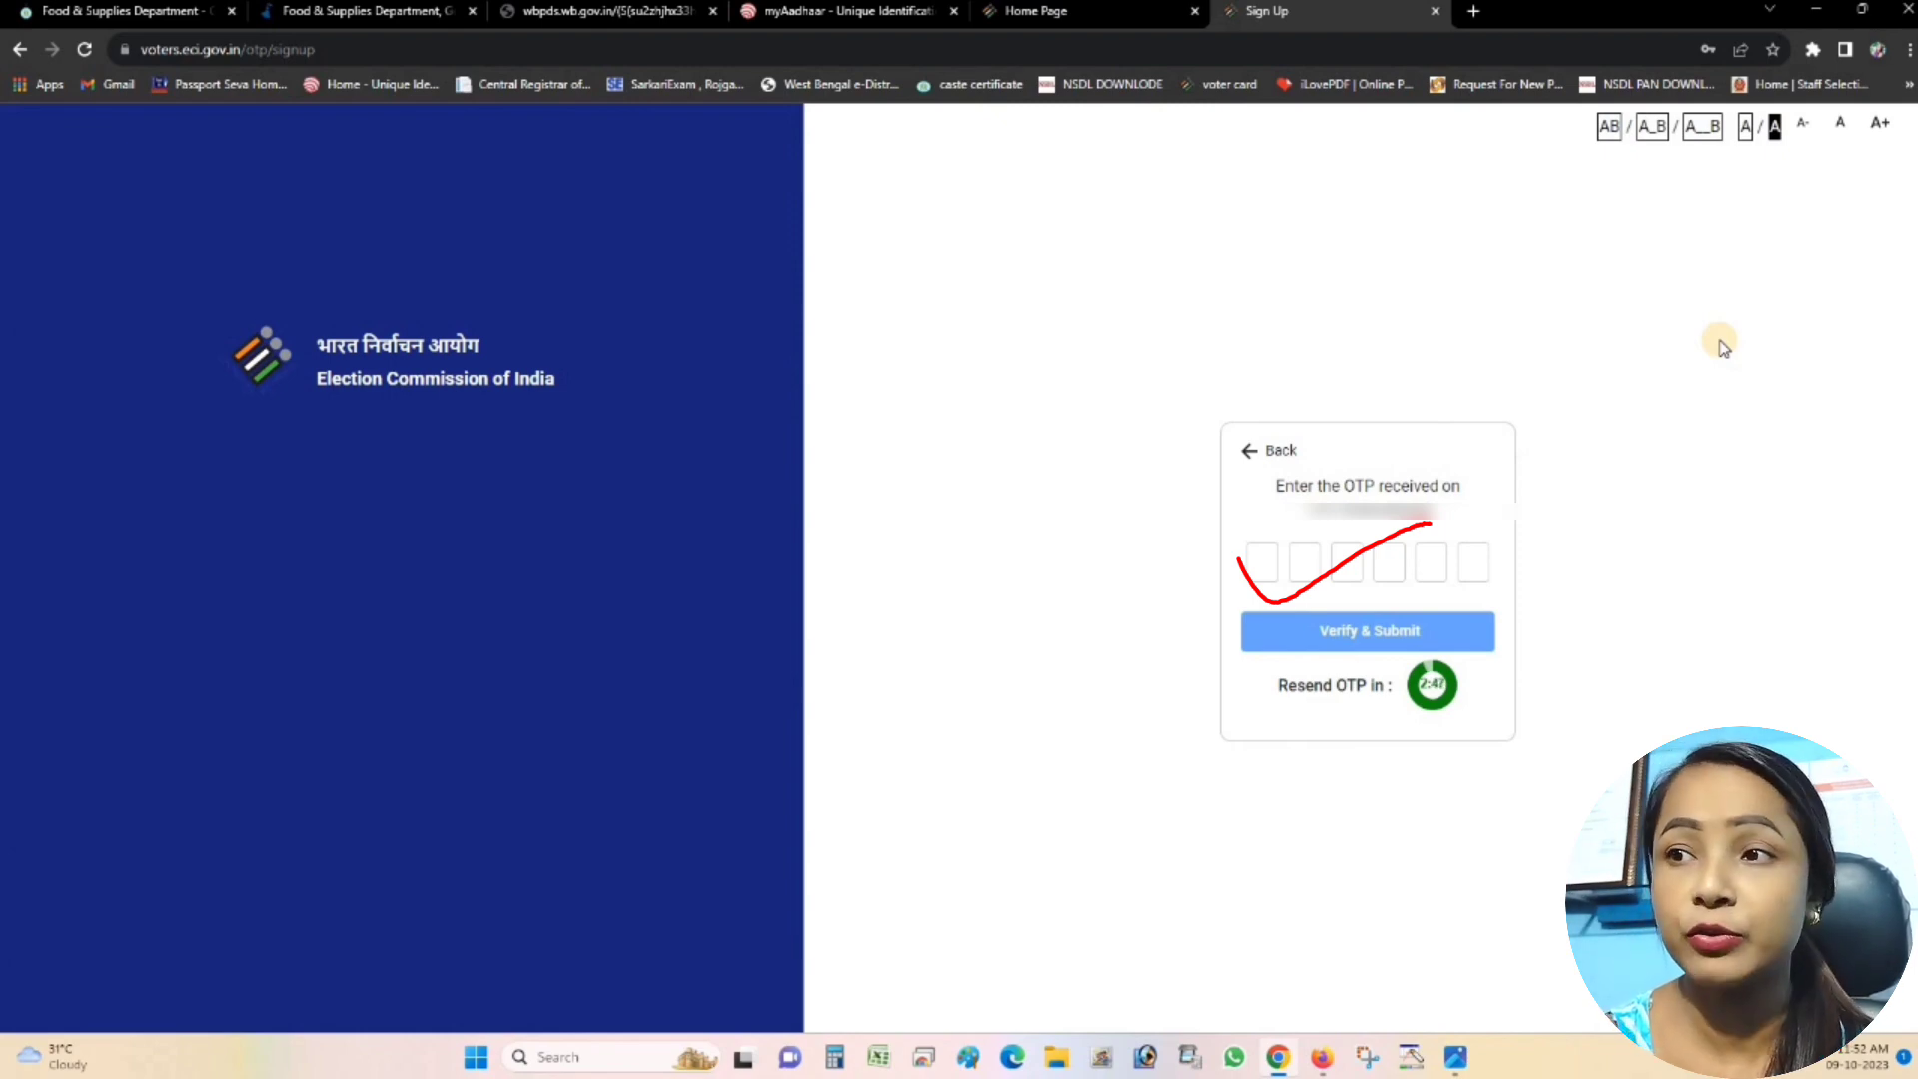
{"action": "left_click", "coordinate": [1263, 566]}
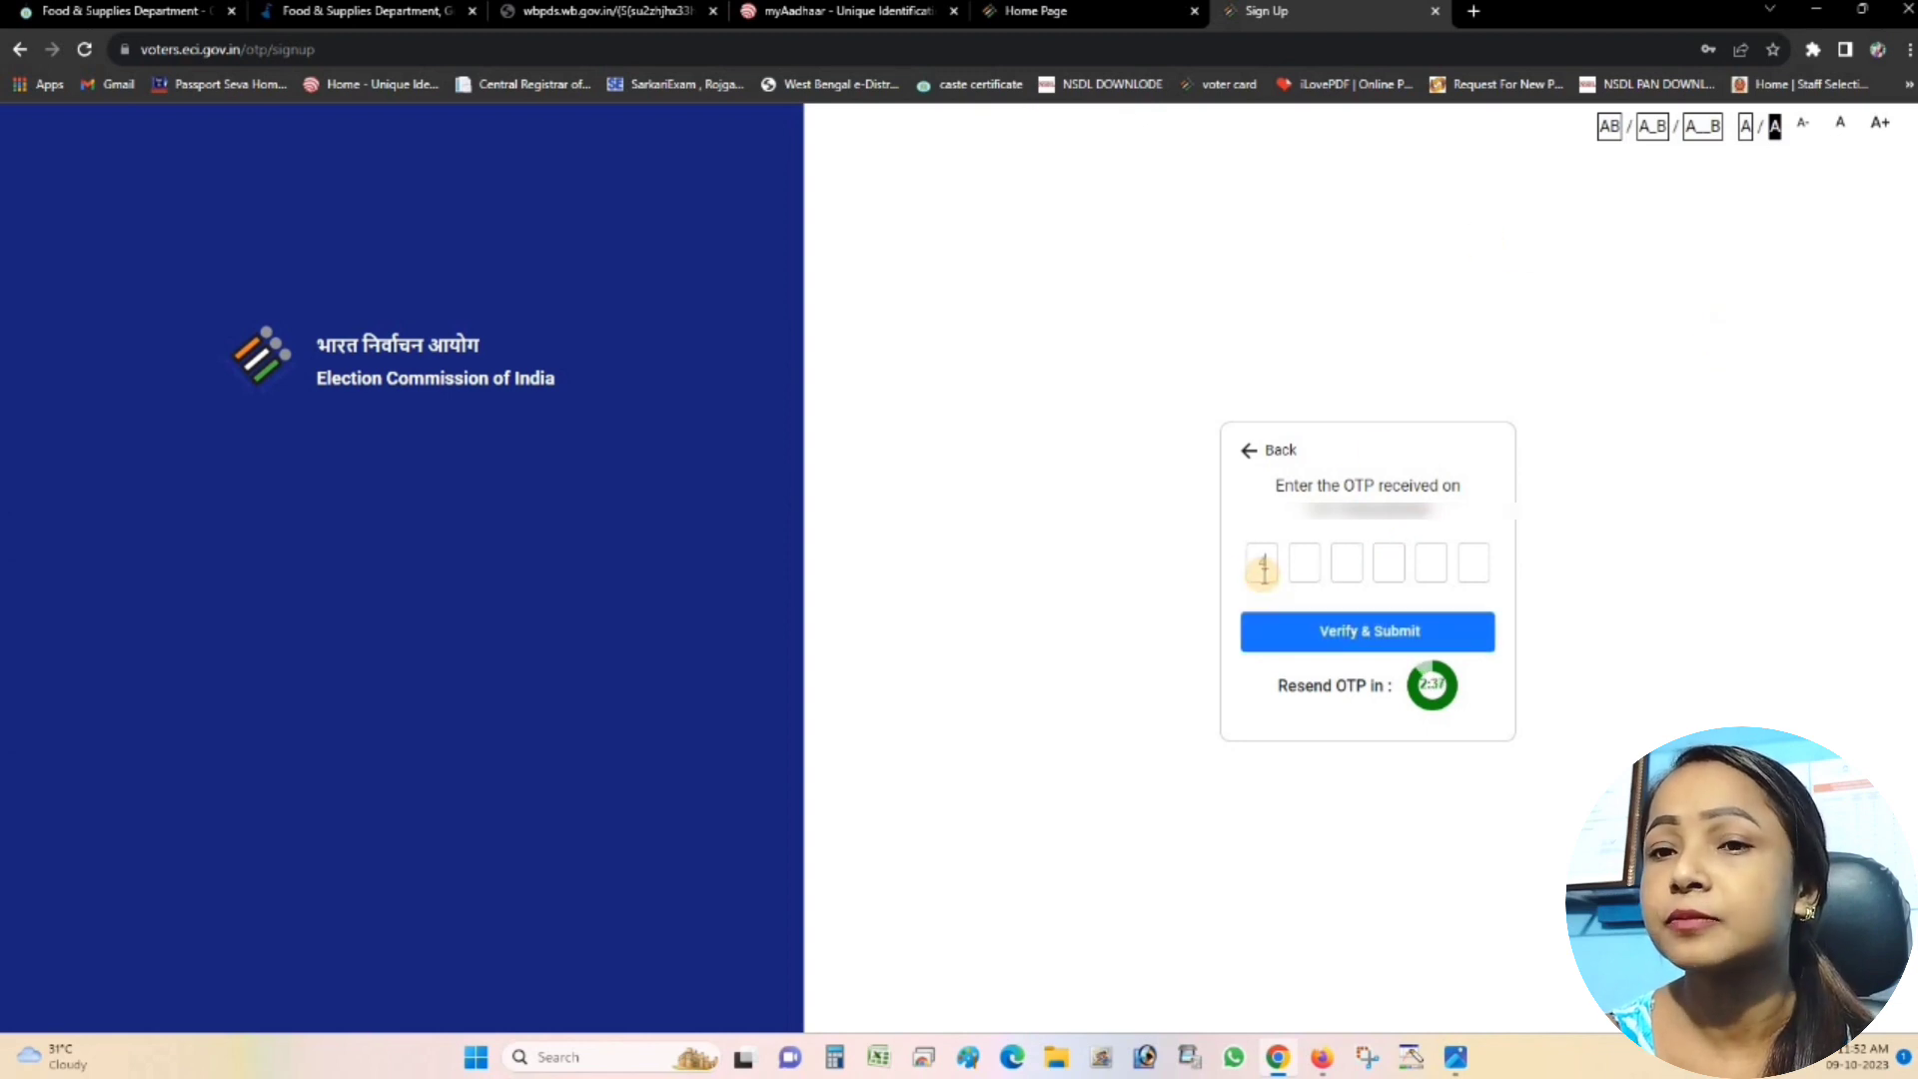
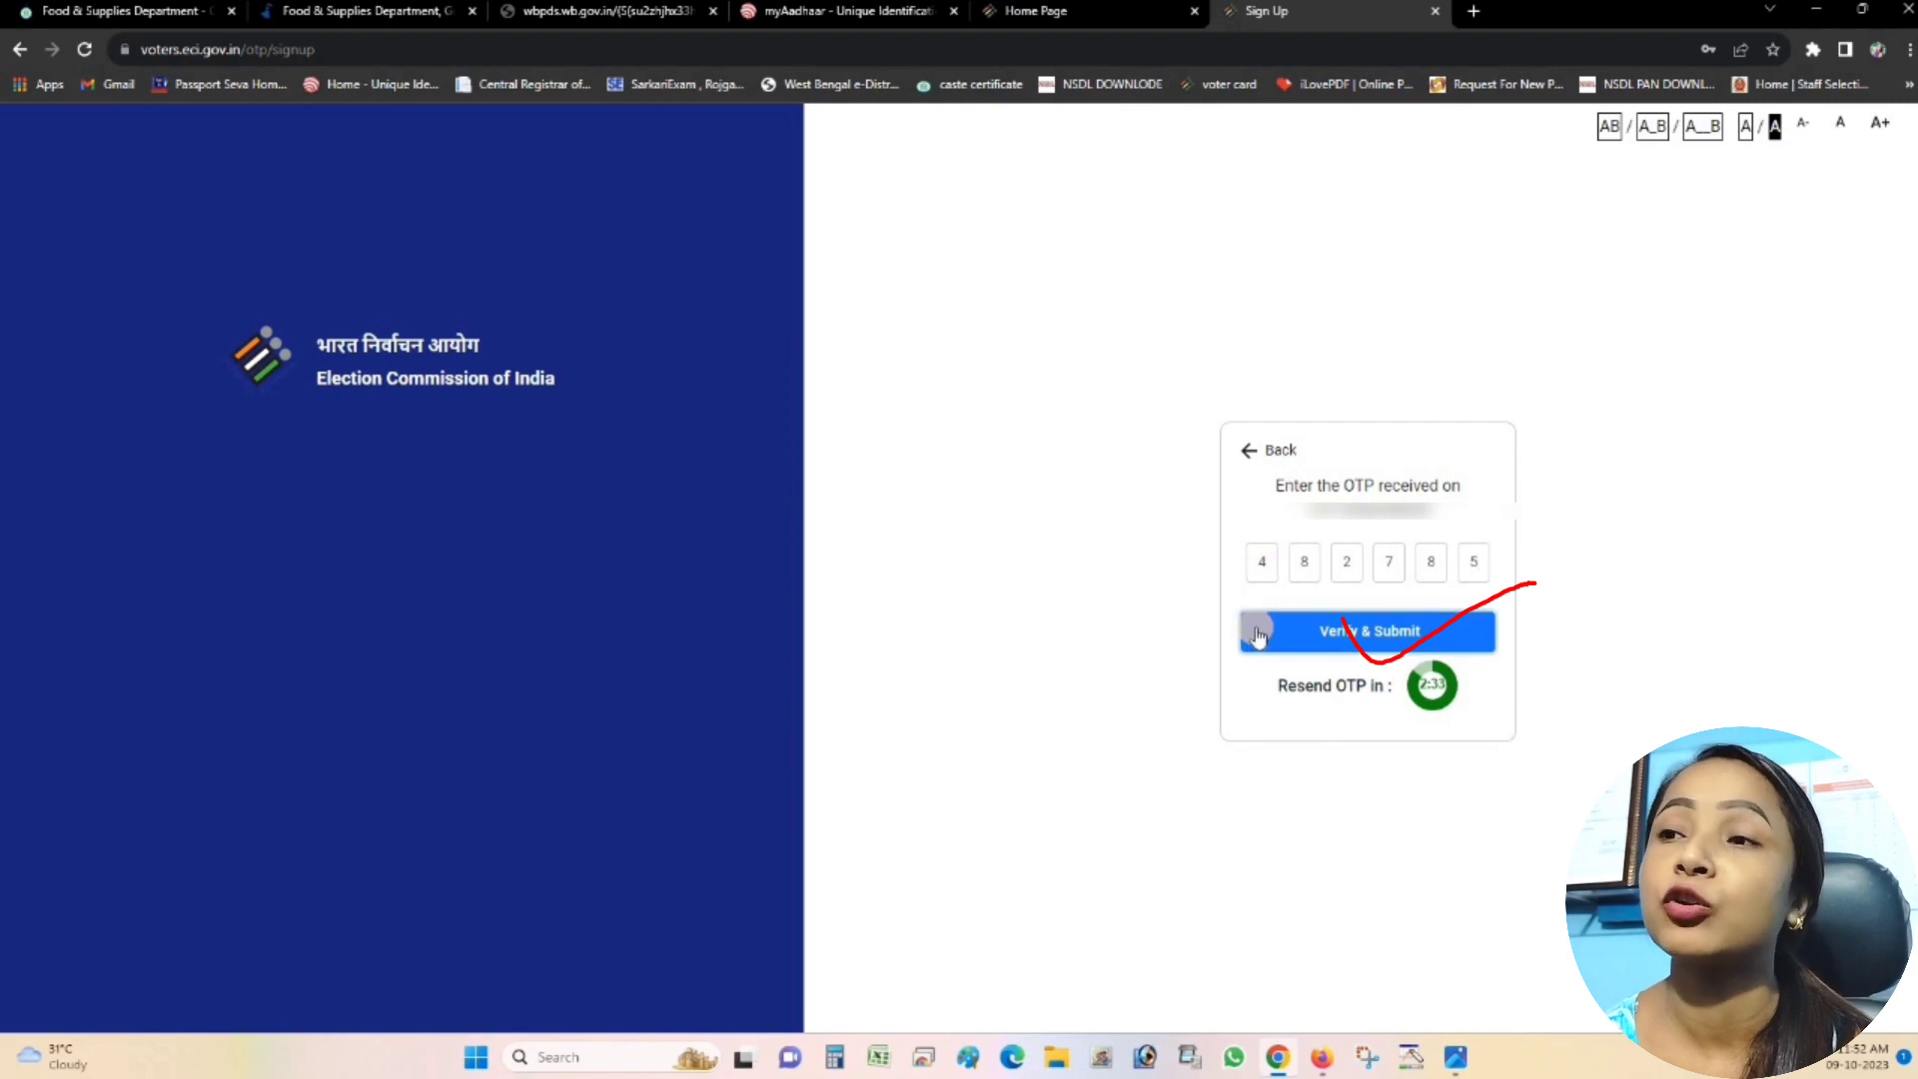
{"action": "left_click", "coordinate": [1258, 634]}
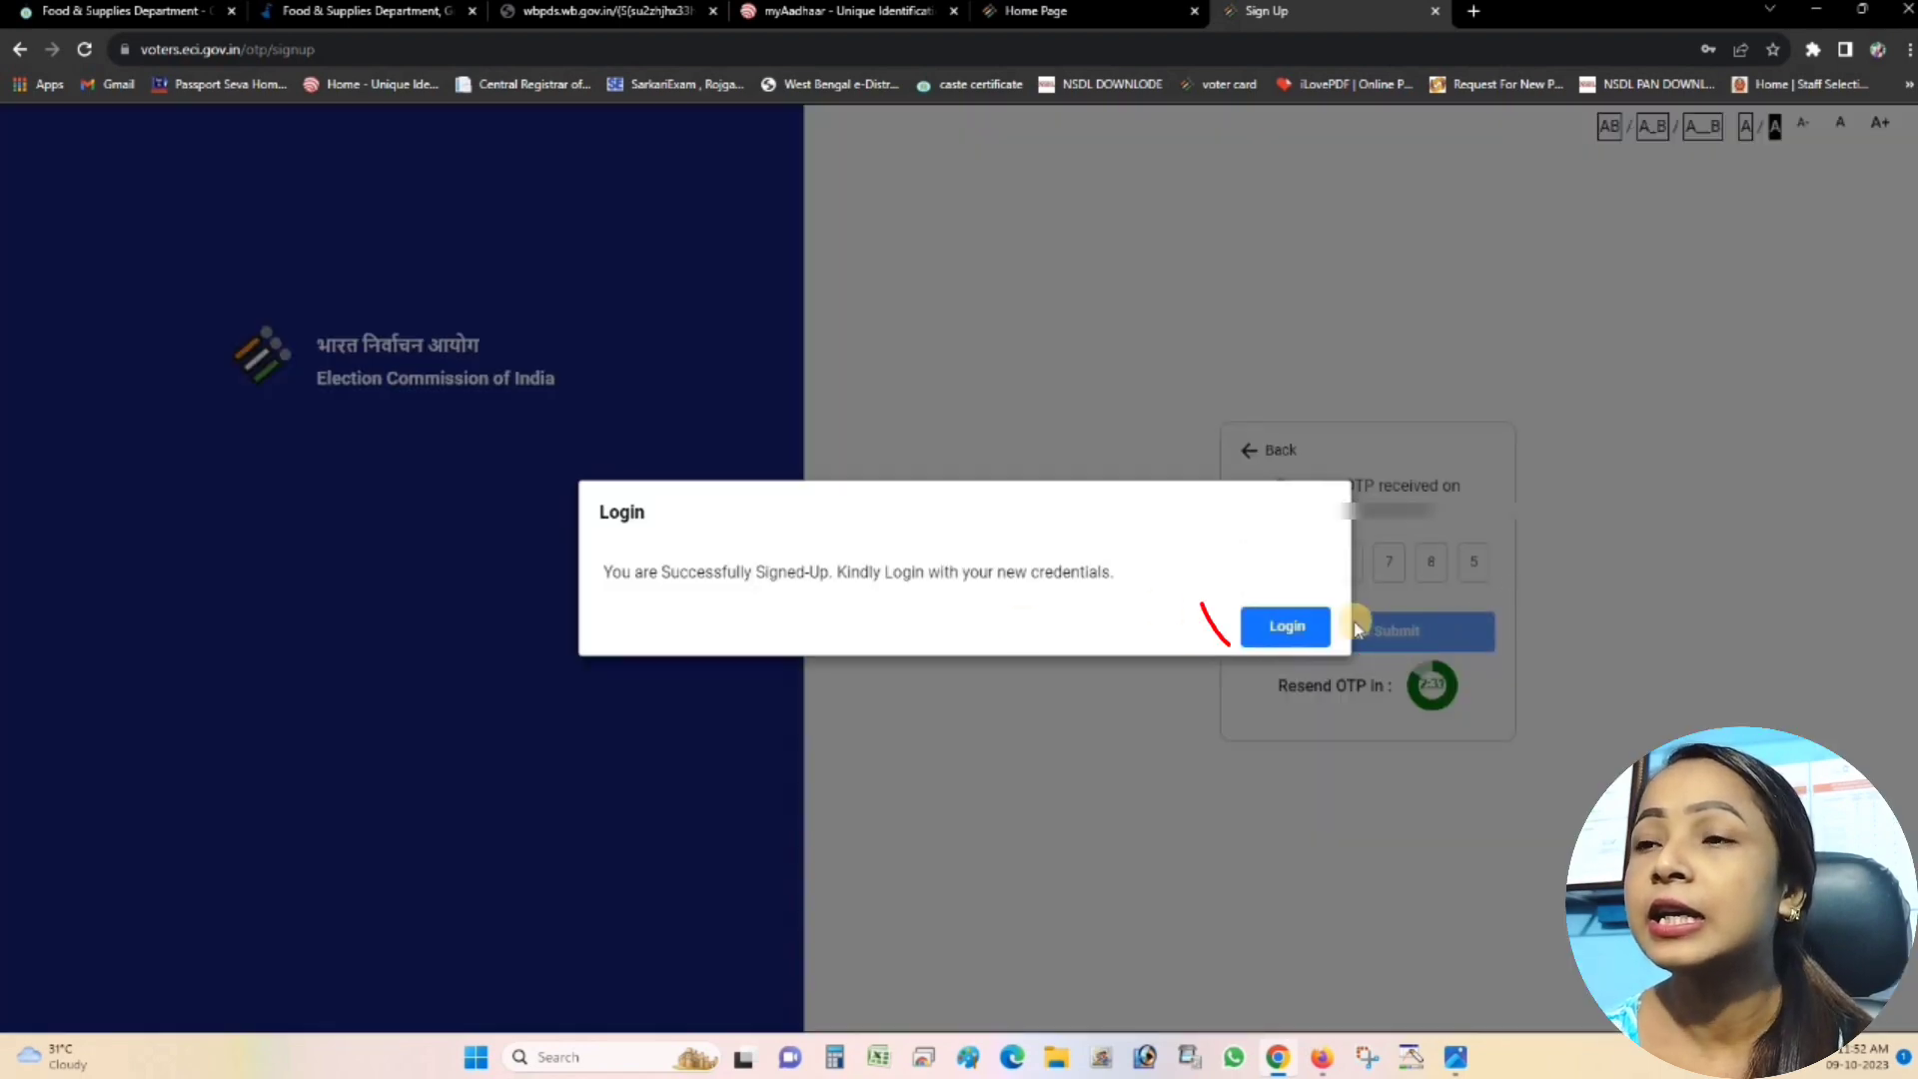
Log in from the success dialog with the new account password and verify the login OTP.
{"action": "left_click", "coordinate": [1289, 626]}
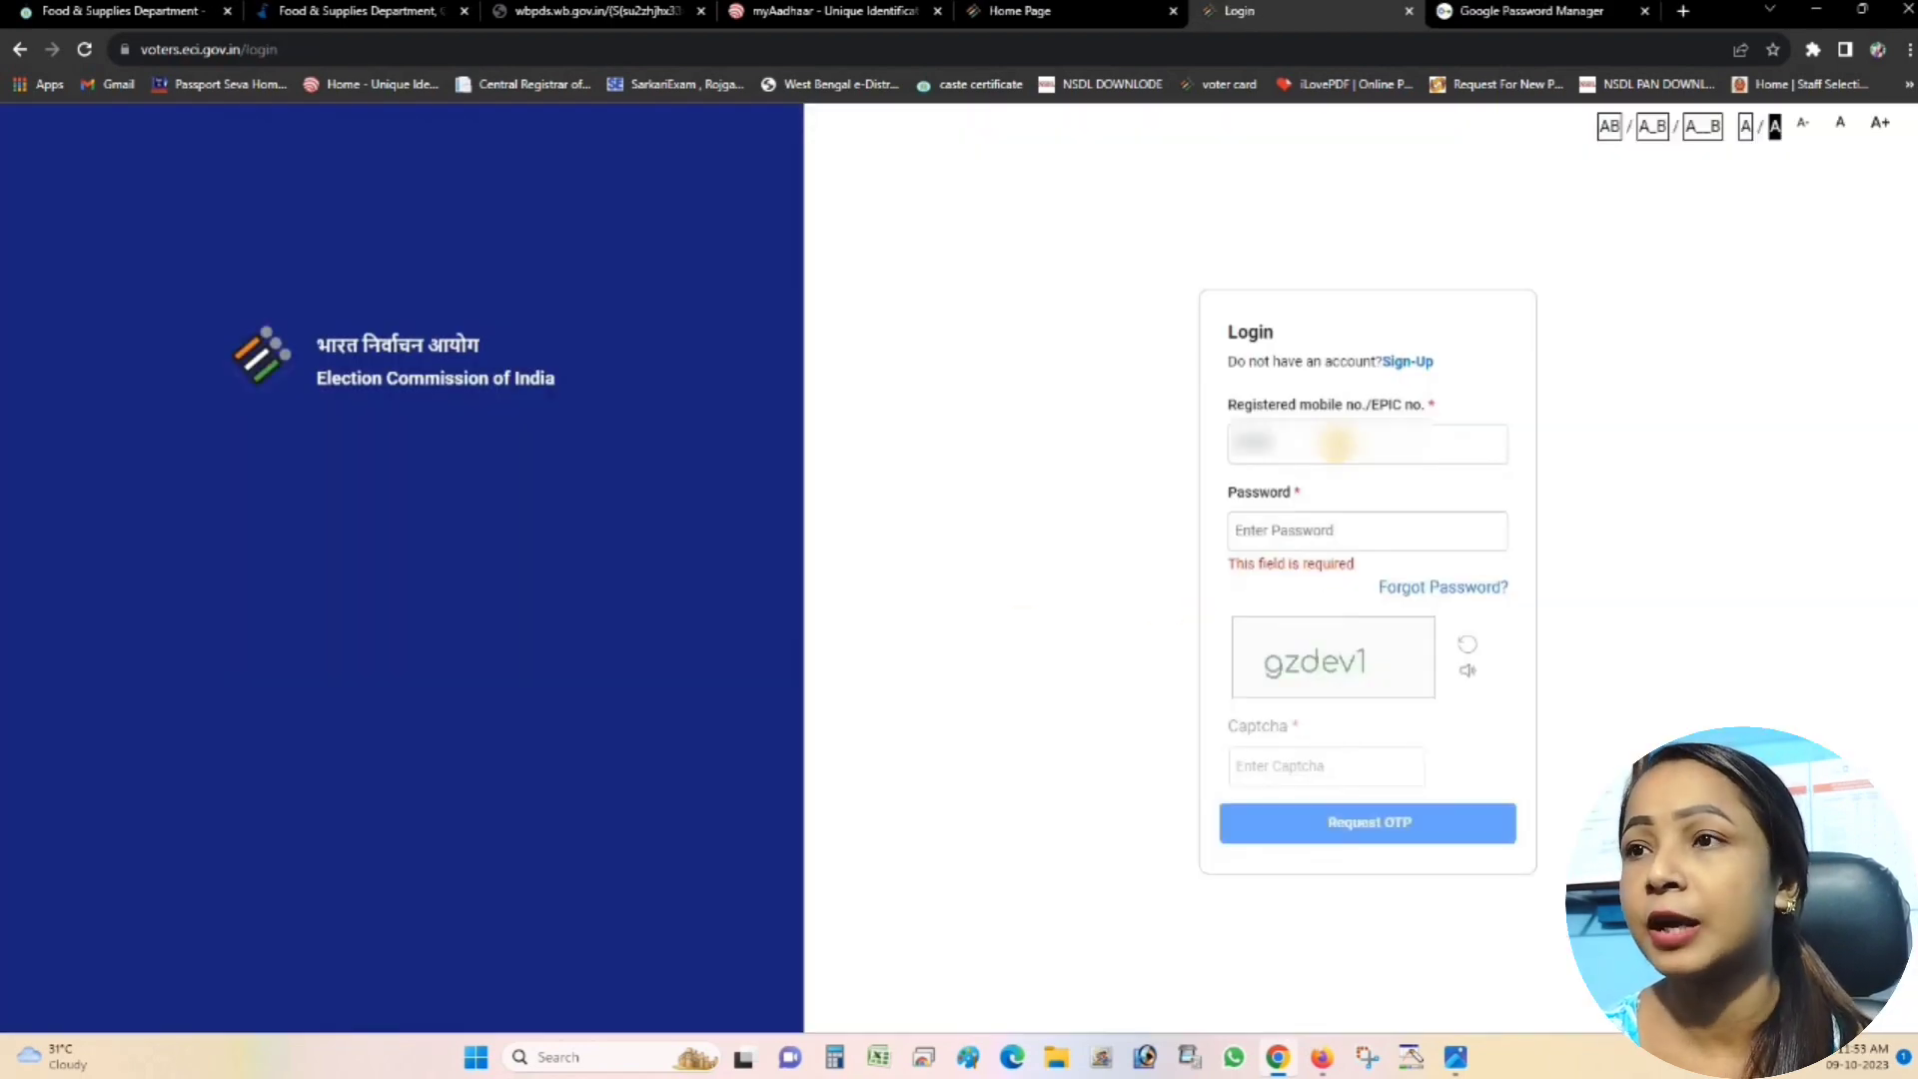
{"action": "left_click", "coordinate": [1316, 532]}
{"action": "type", "text": "•••••"}
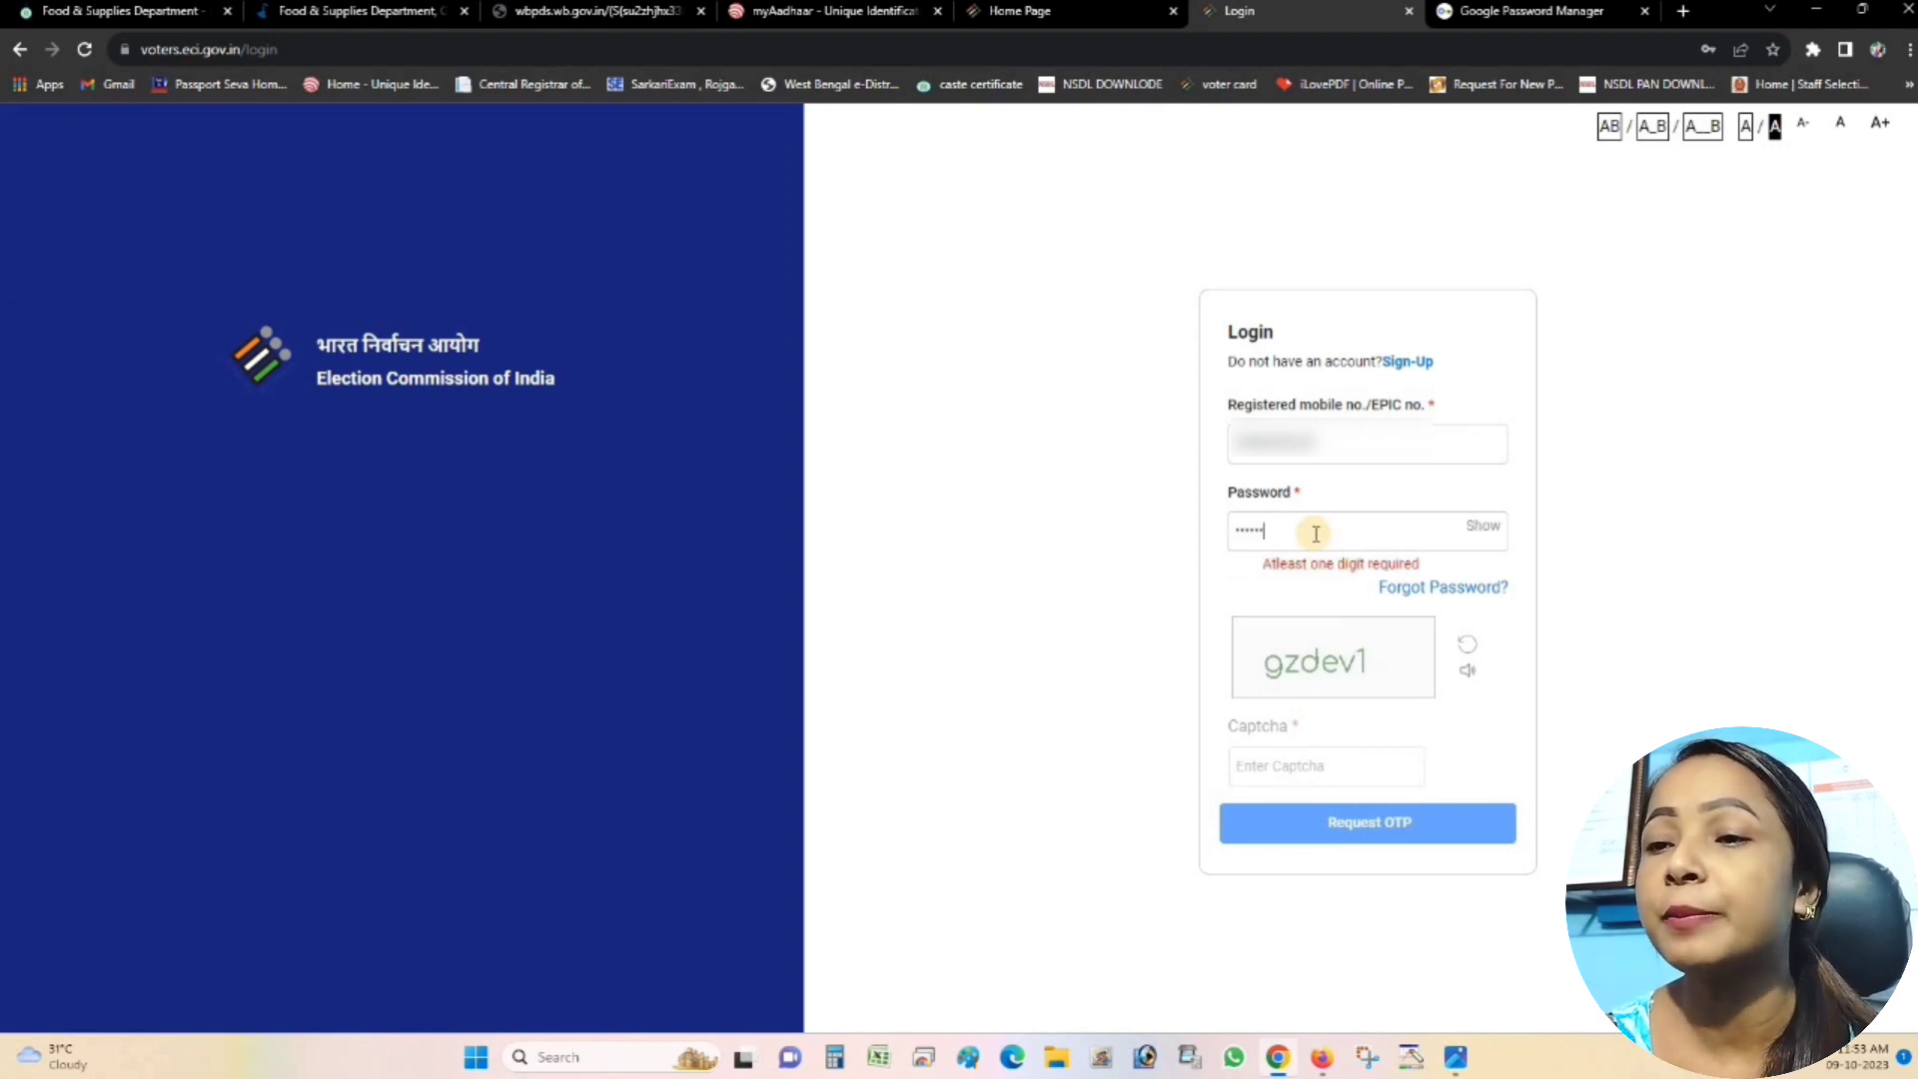
{"action": "type", "text": "••"}
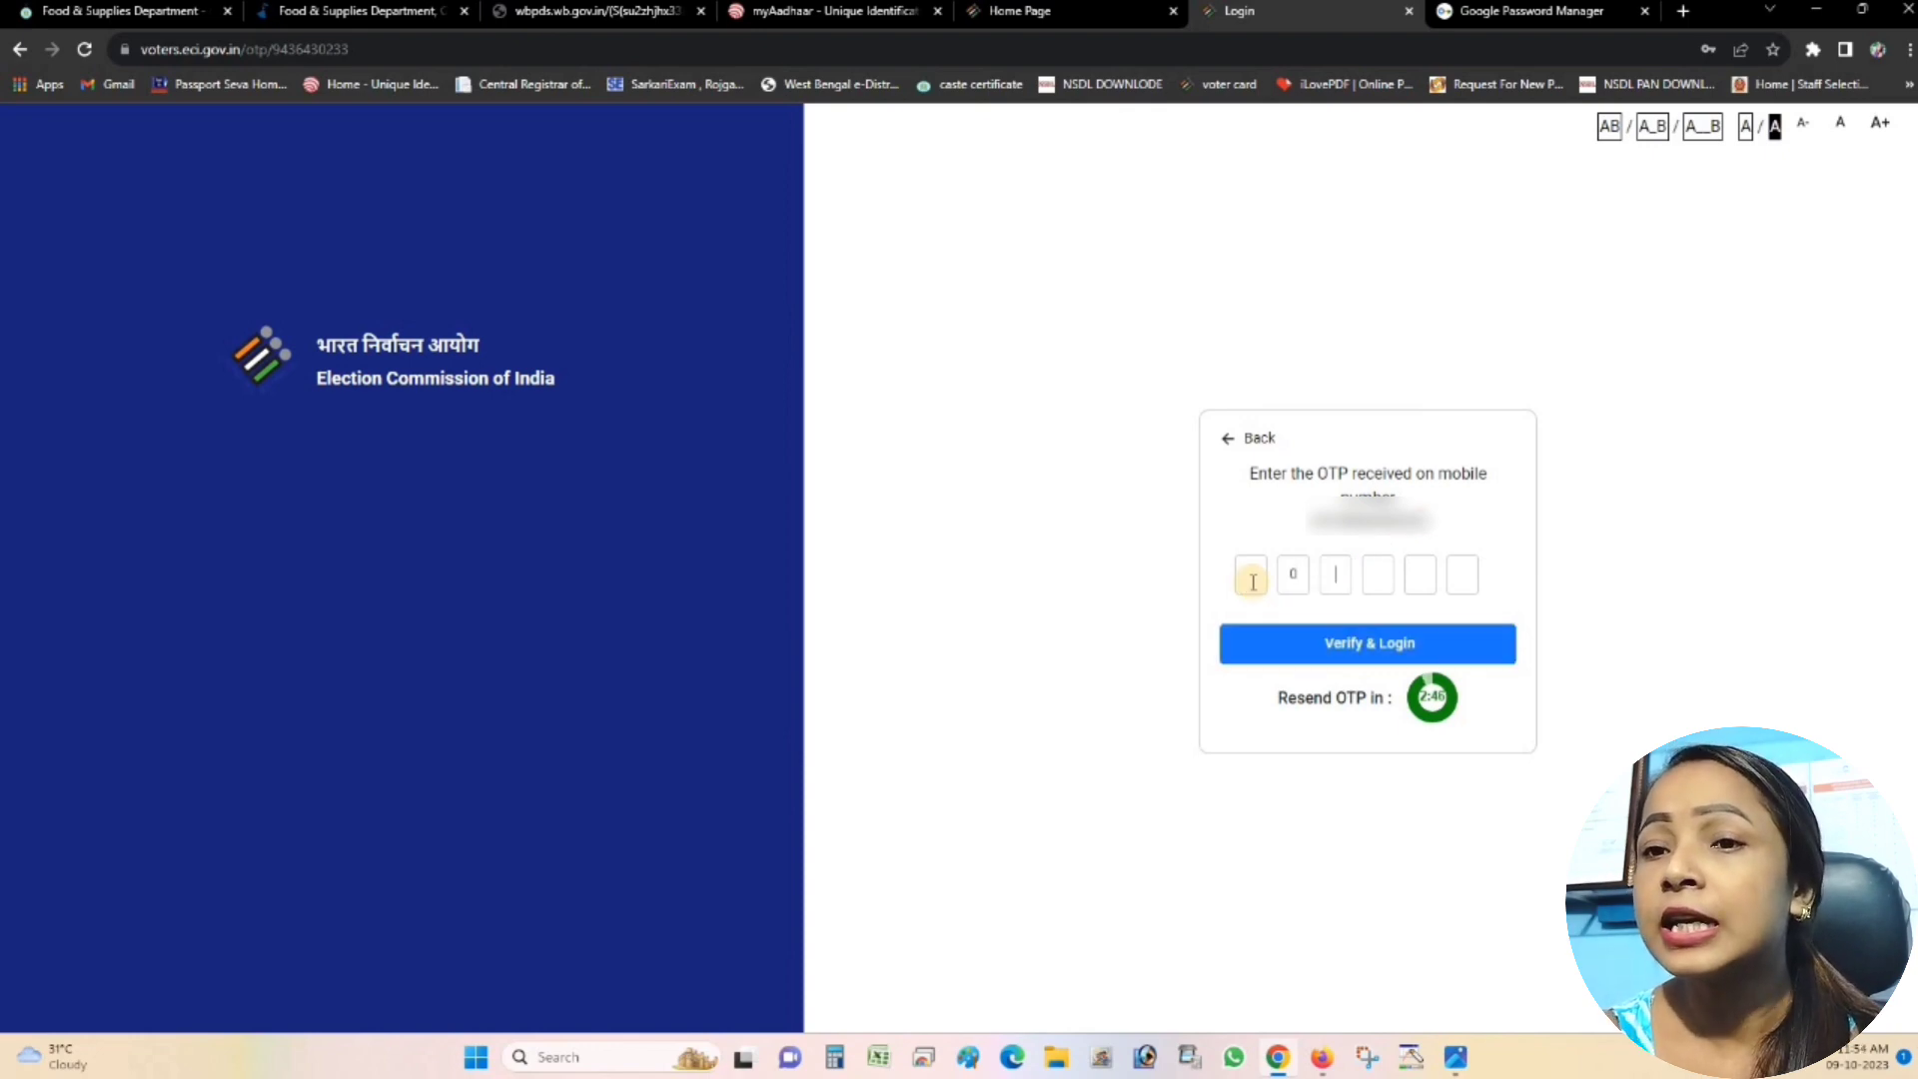
{"action": "left_click", "coordinate": [1314, 645]}
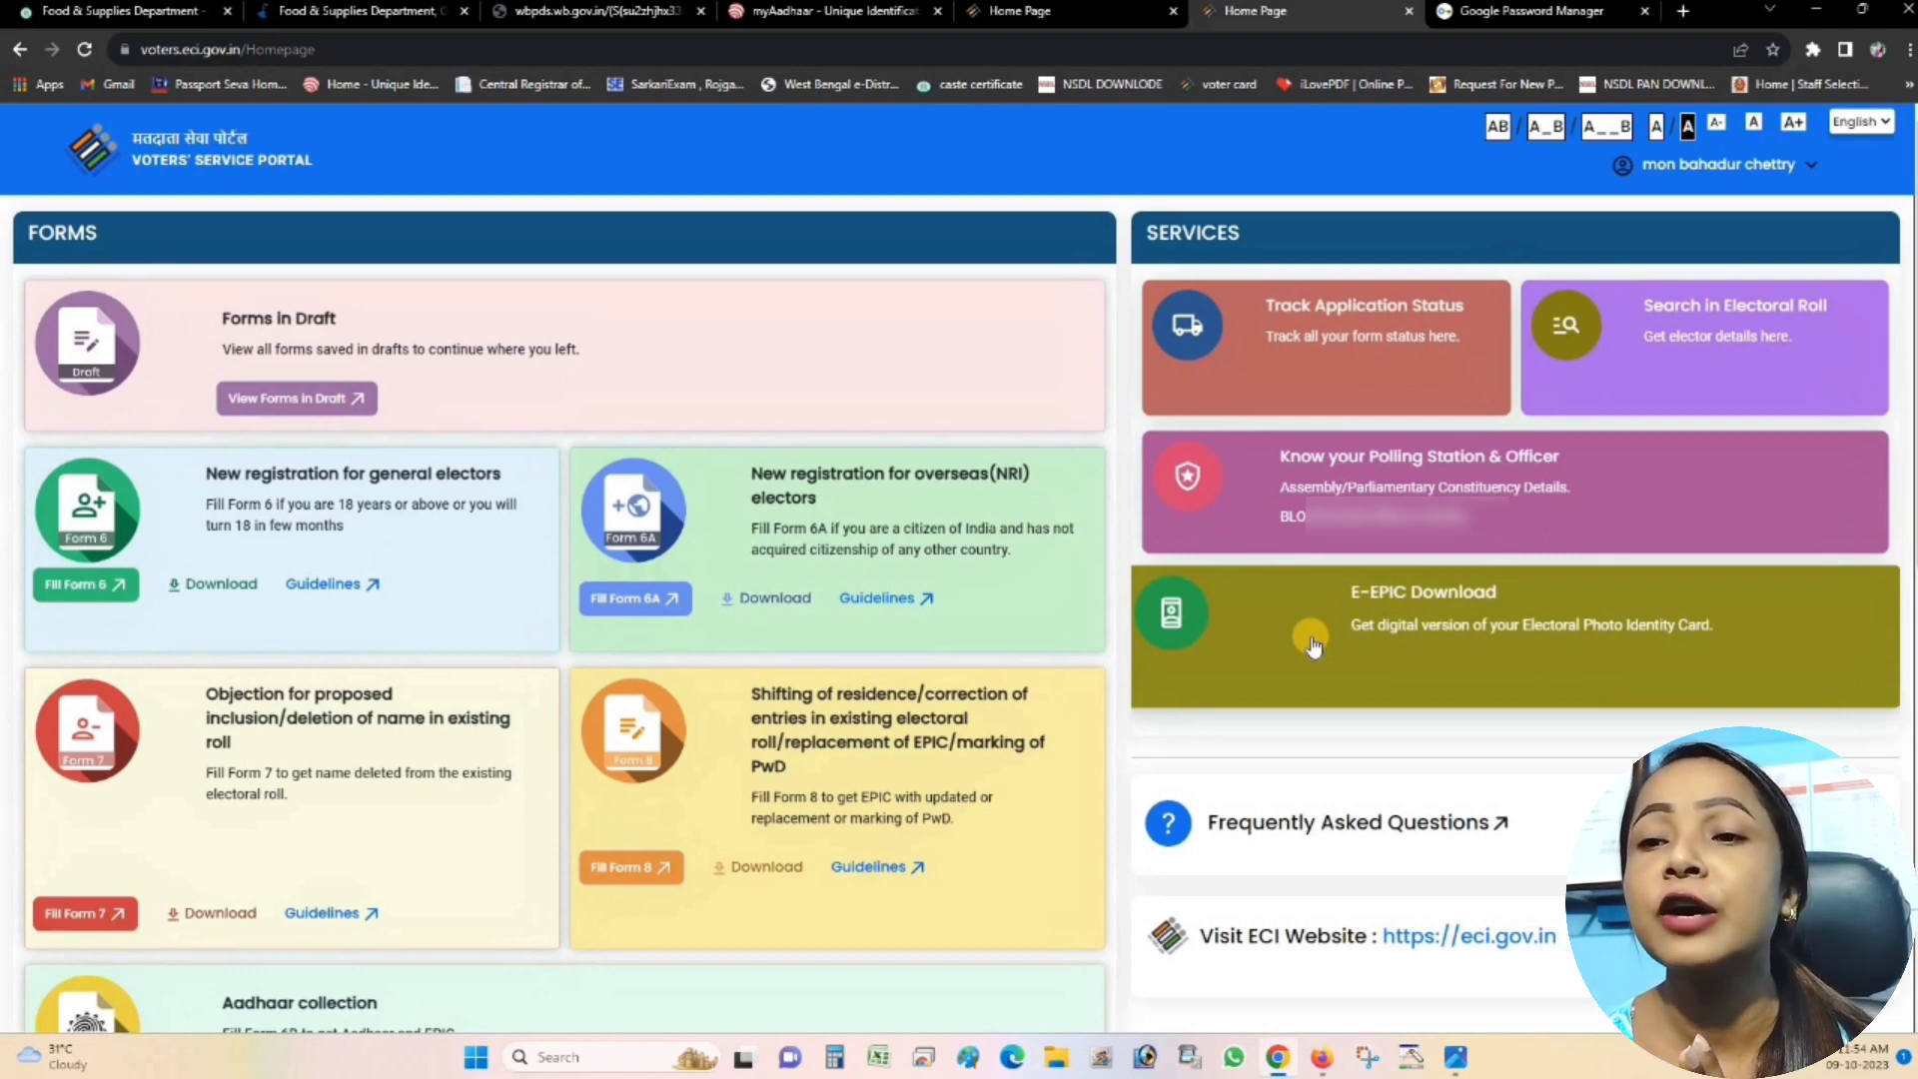
Open Form 8 for shifting of residence and choose to apply for another elector.
{"action": "left_click", "coordinate": [1312, 645]}
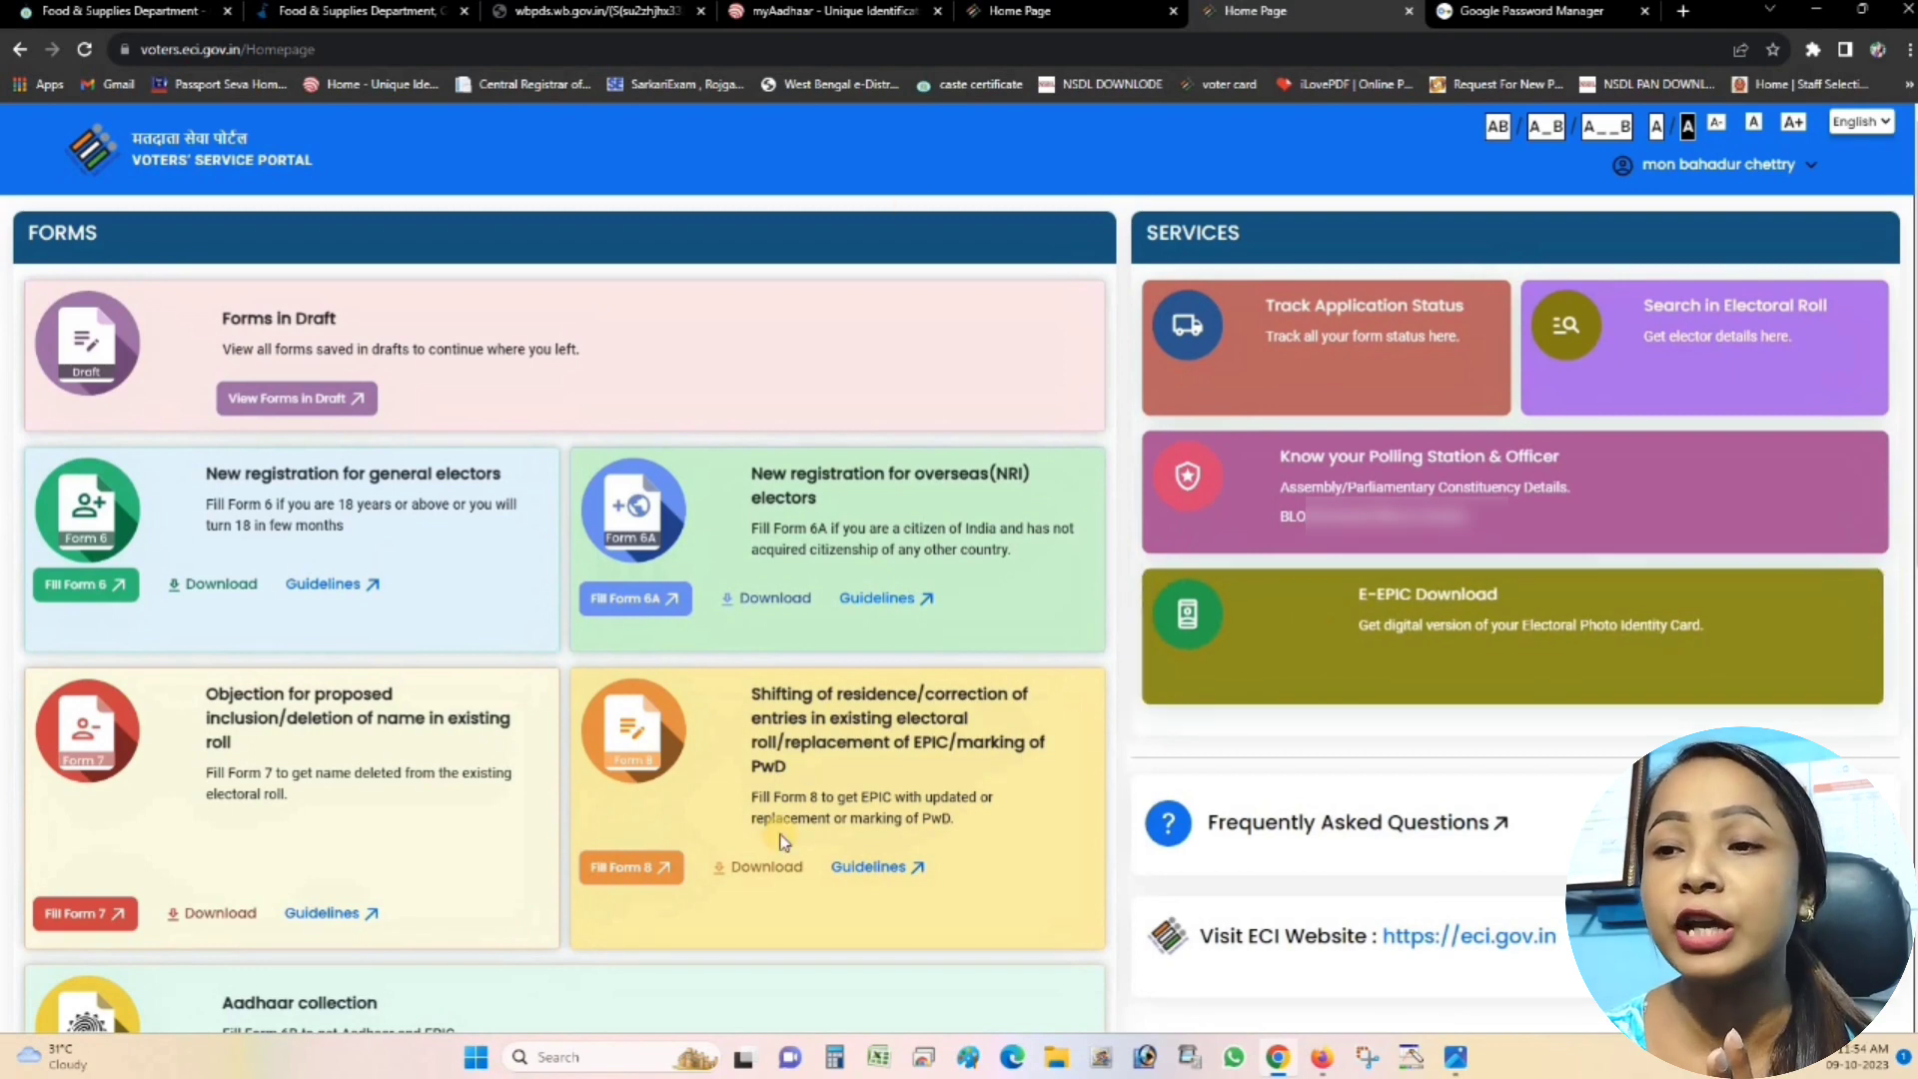
{"action": "left_click", "coordinate": [643, 876]}
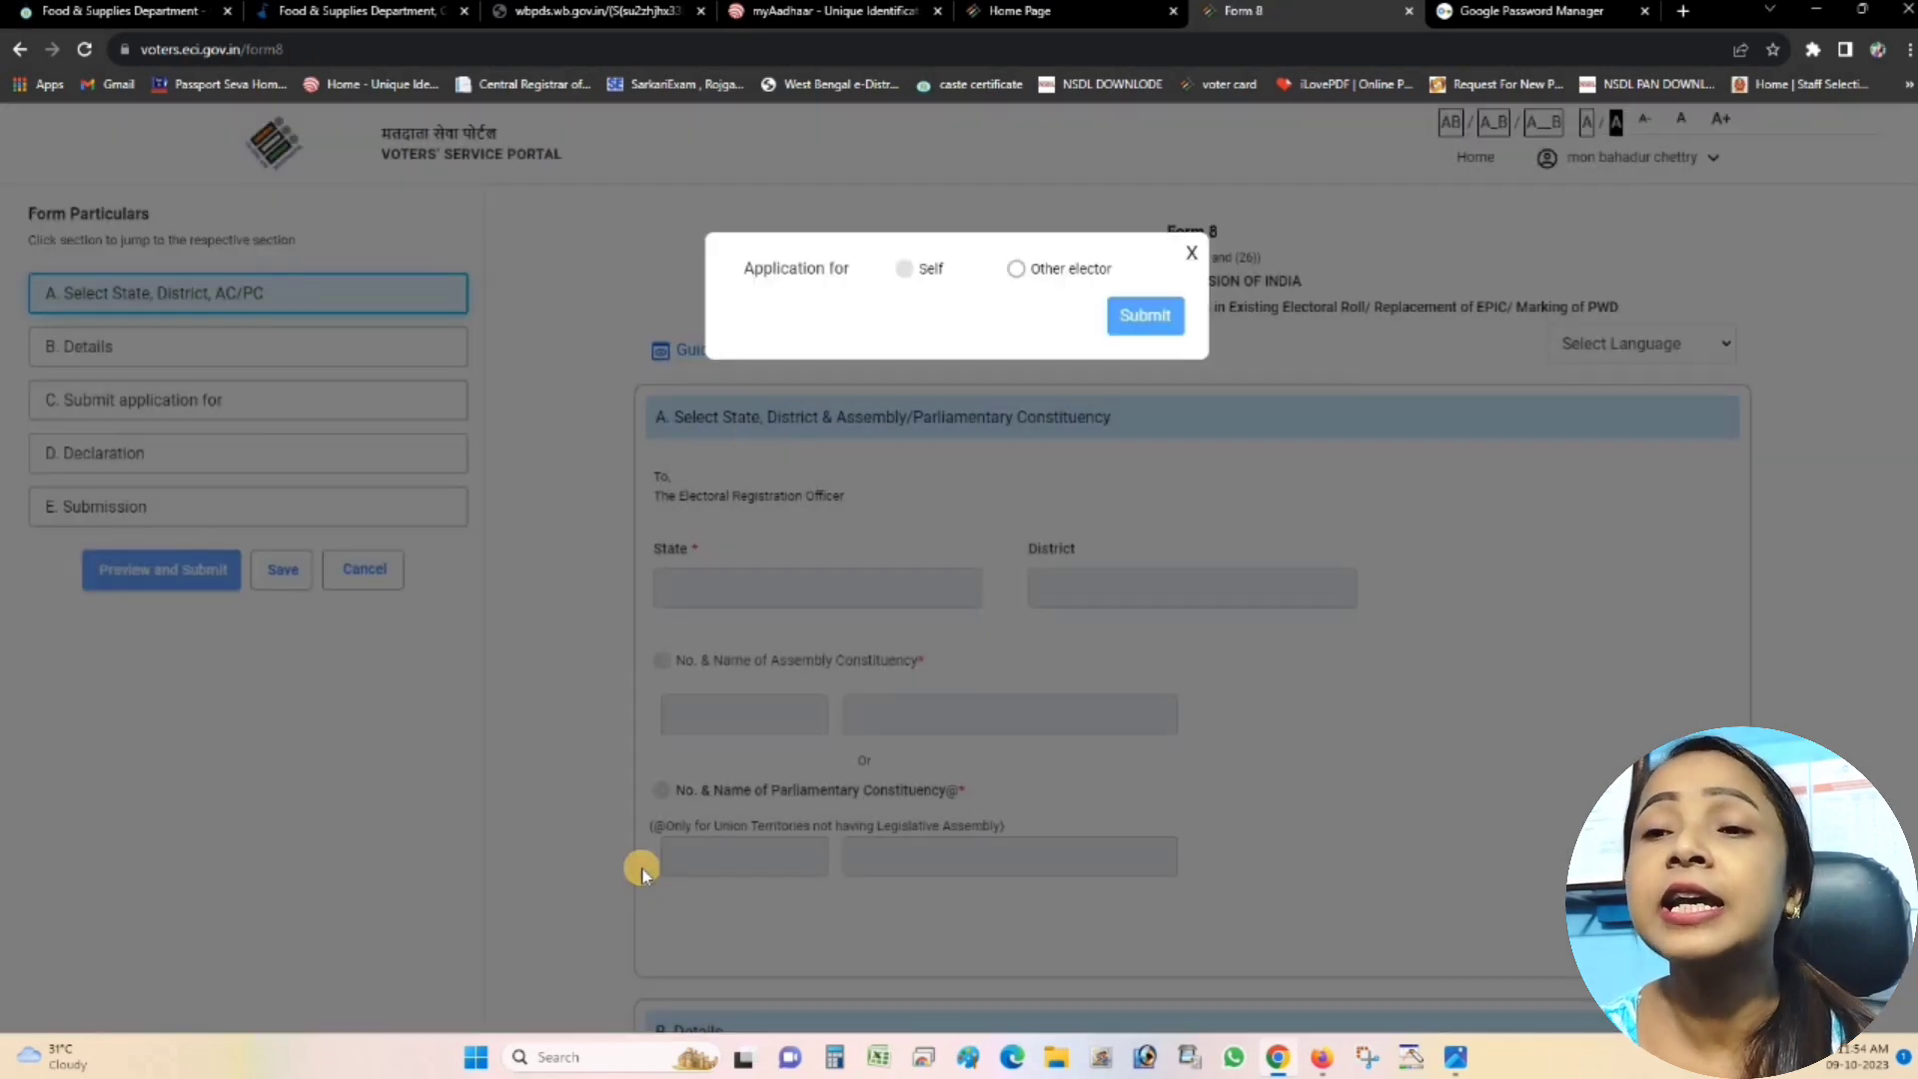
{"action": "left_click", "coordinate": [1019, 272]}
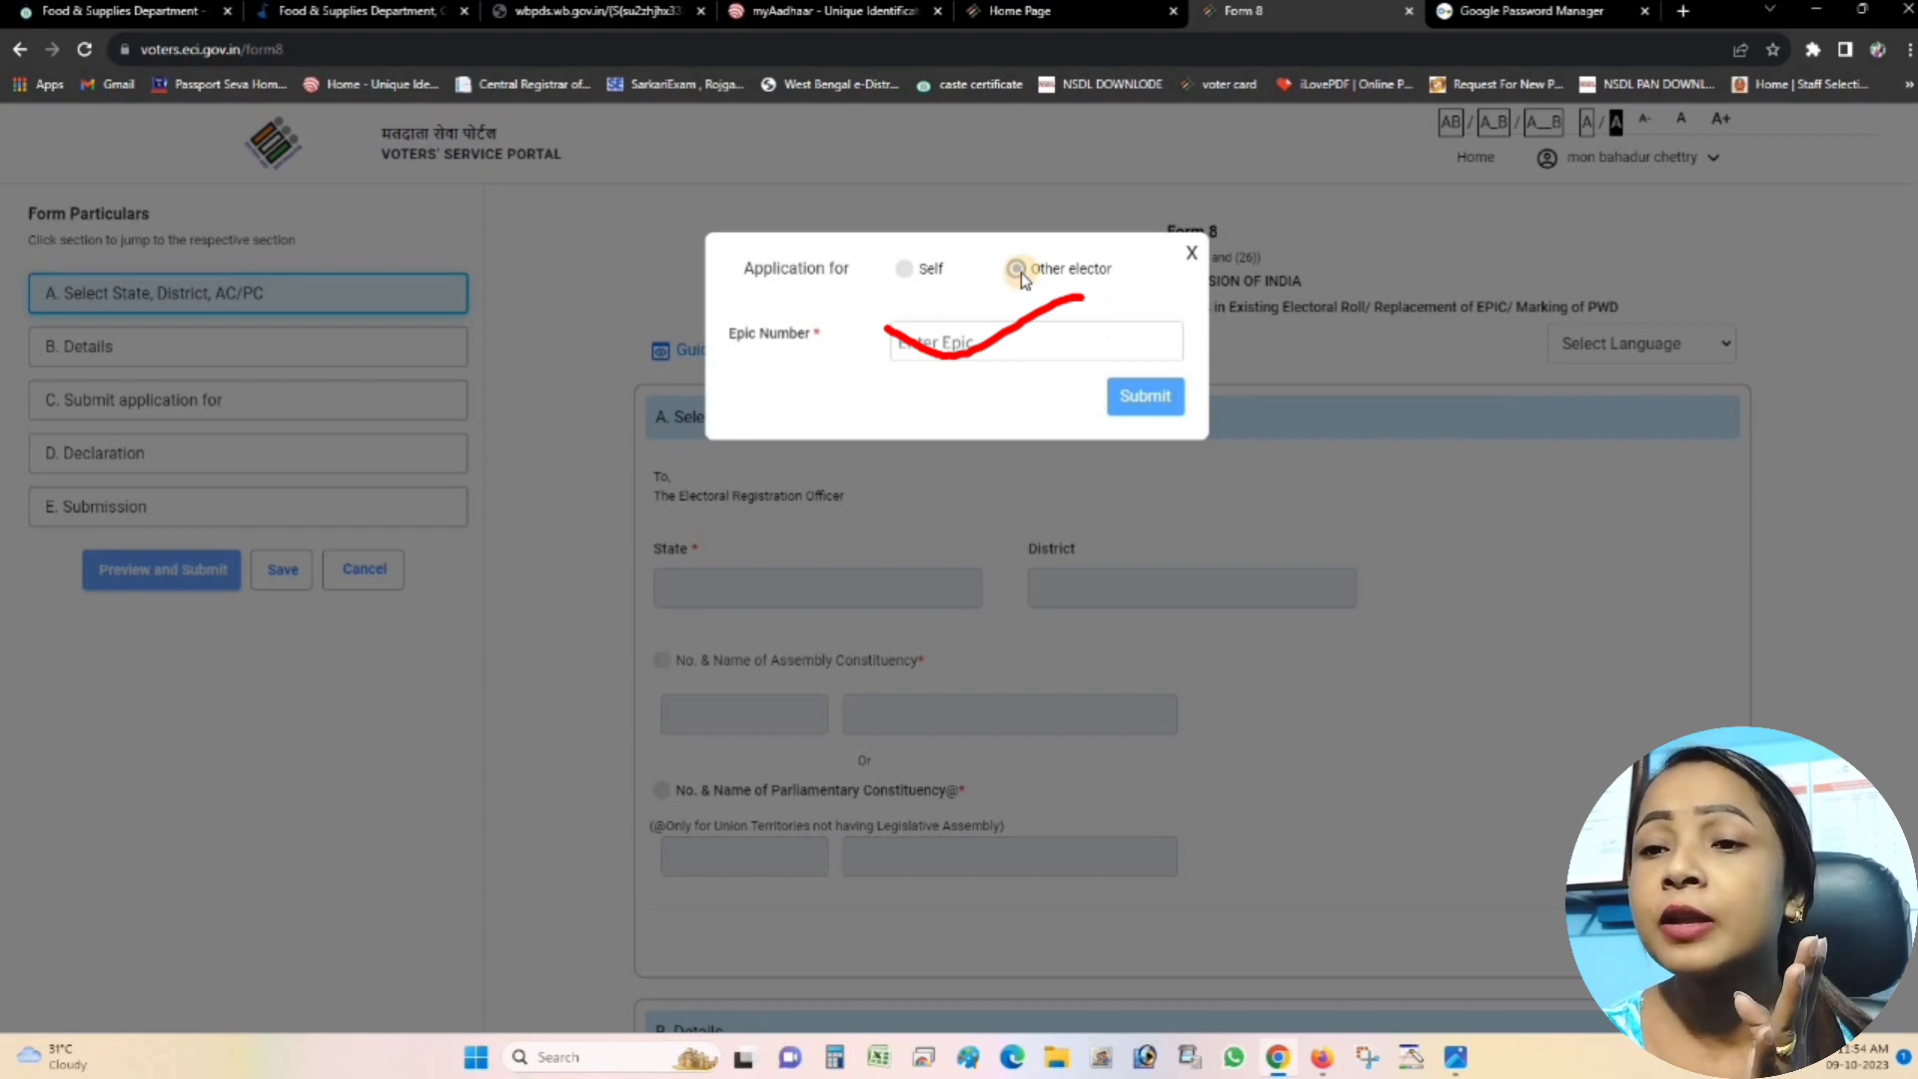
{"action": "left_click", "coordinate": [1017, 269]}
{"action": "left_click", "coordinate": [1002, 338]}
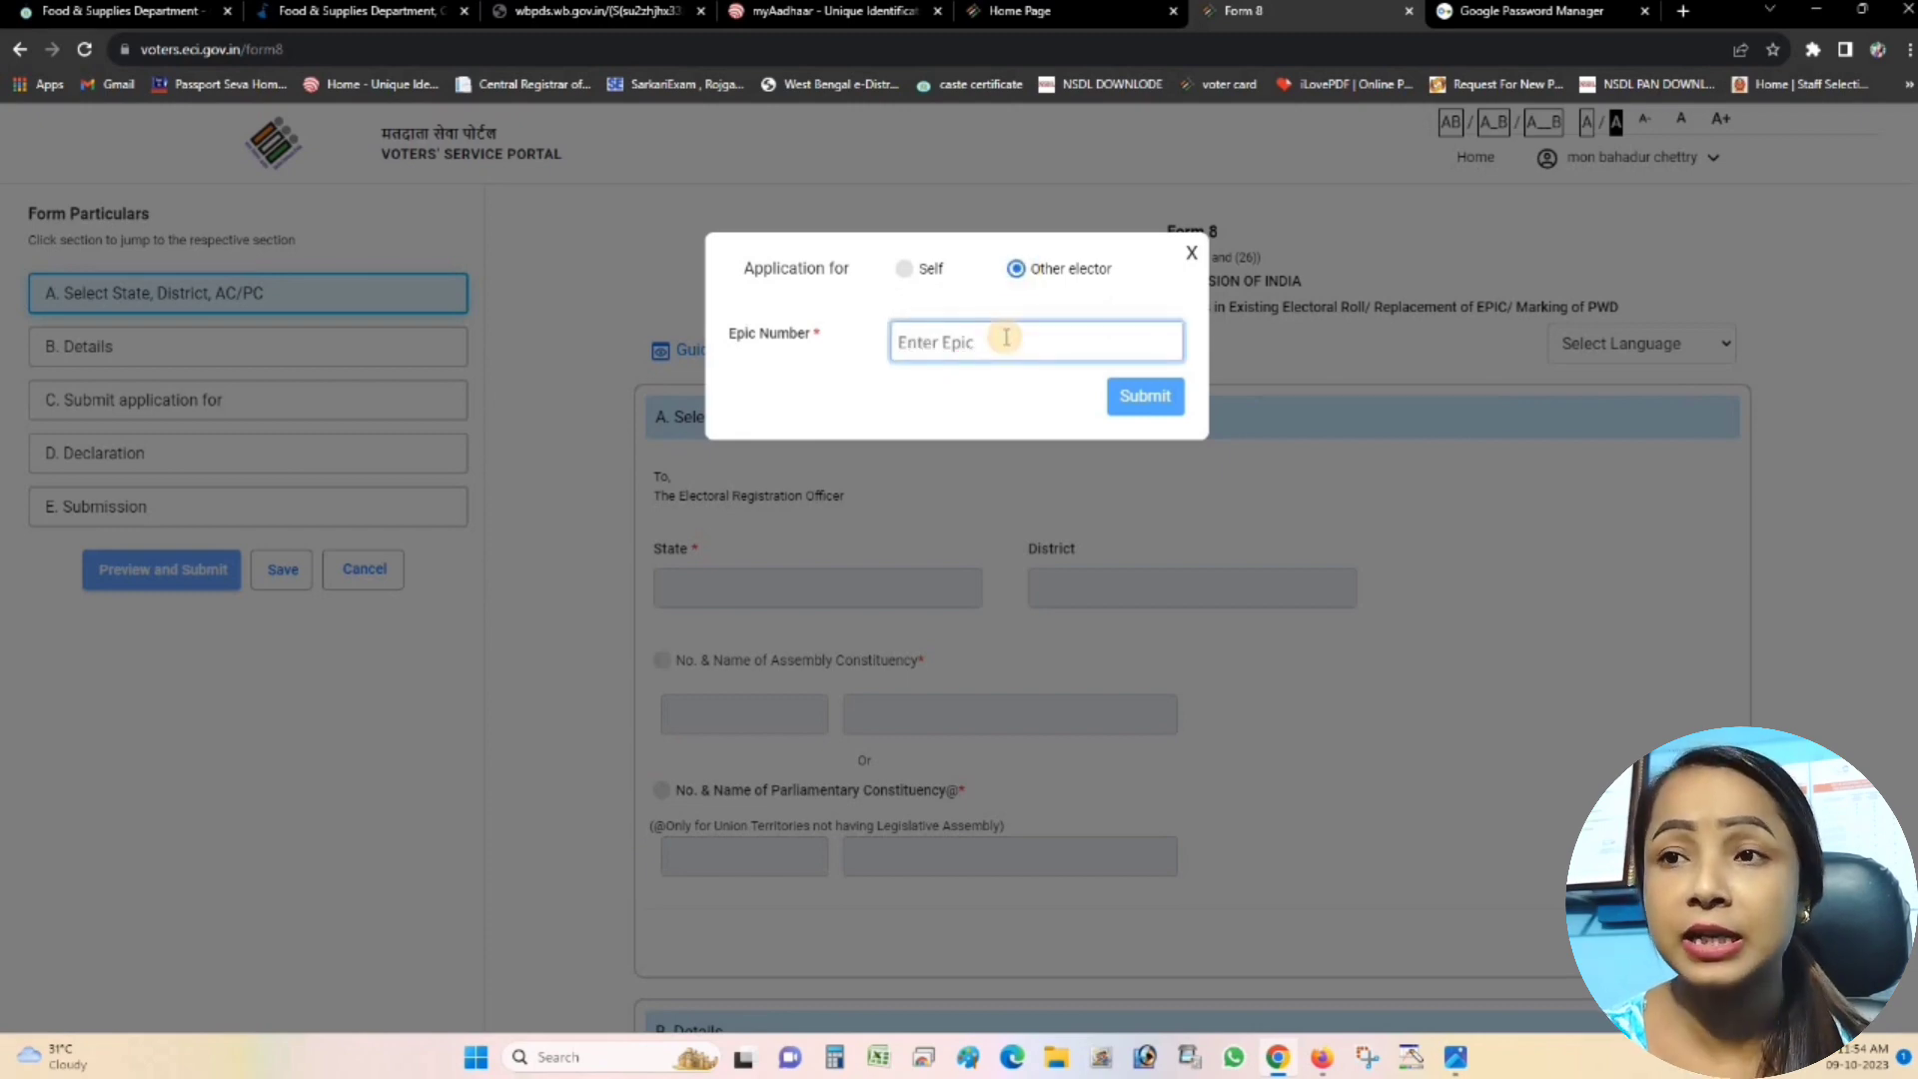
{"action": "key", "text": "ctrl+v"}
{"action": "left_click", "coordinate": [1142, 396]}
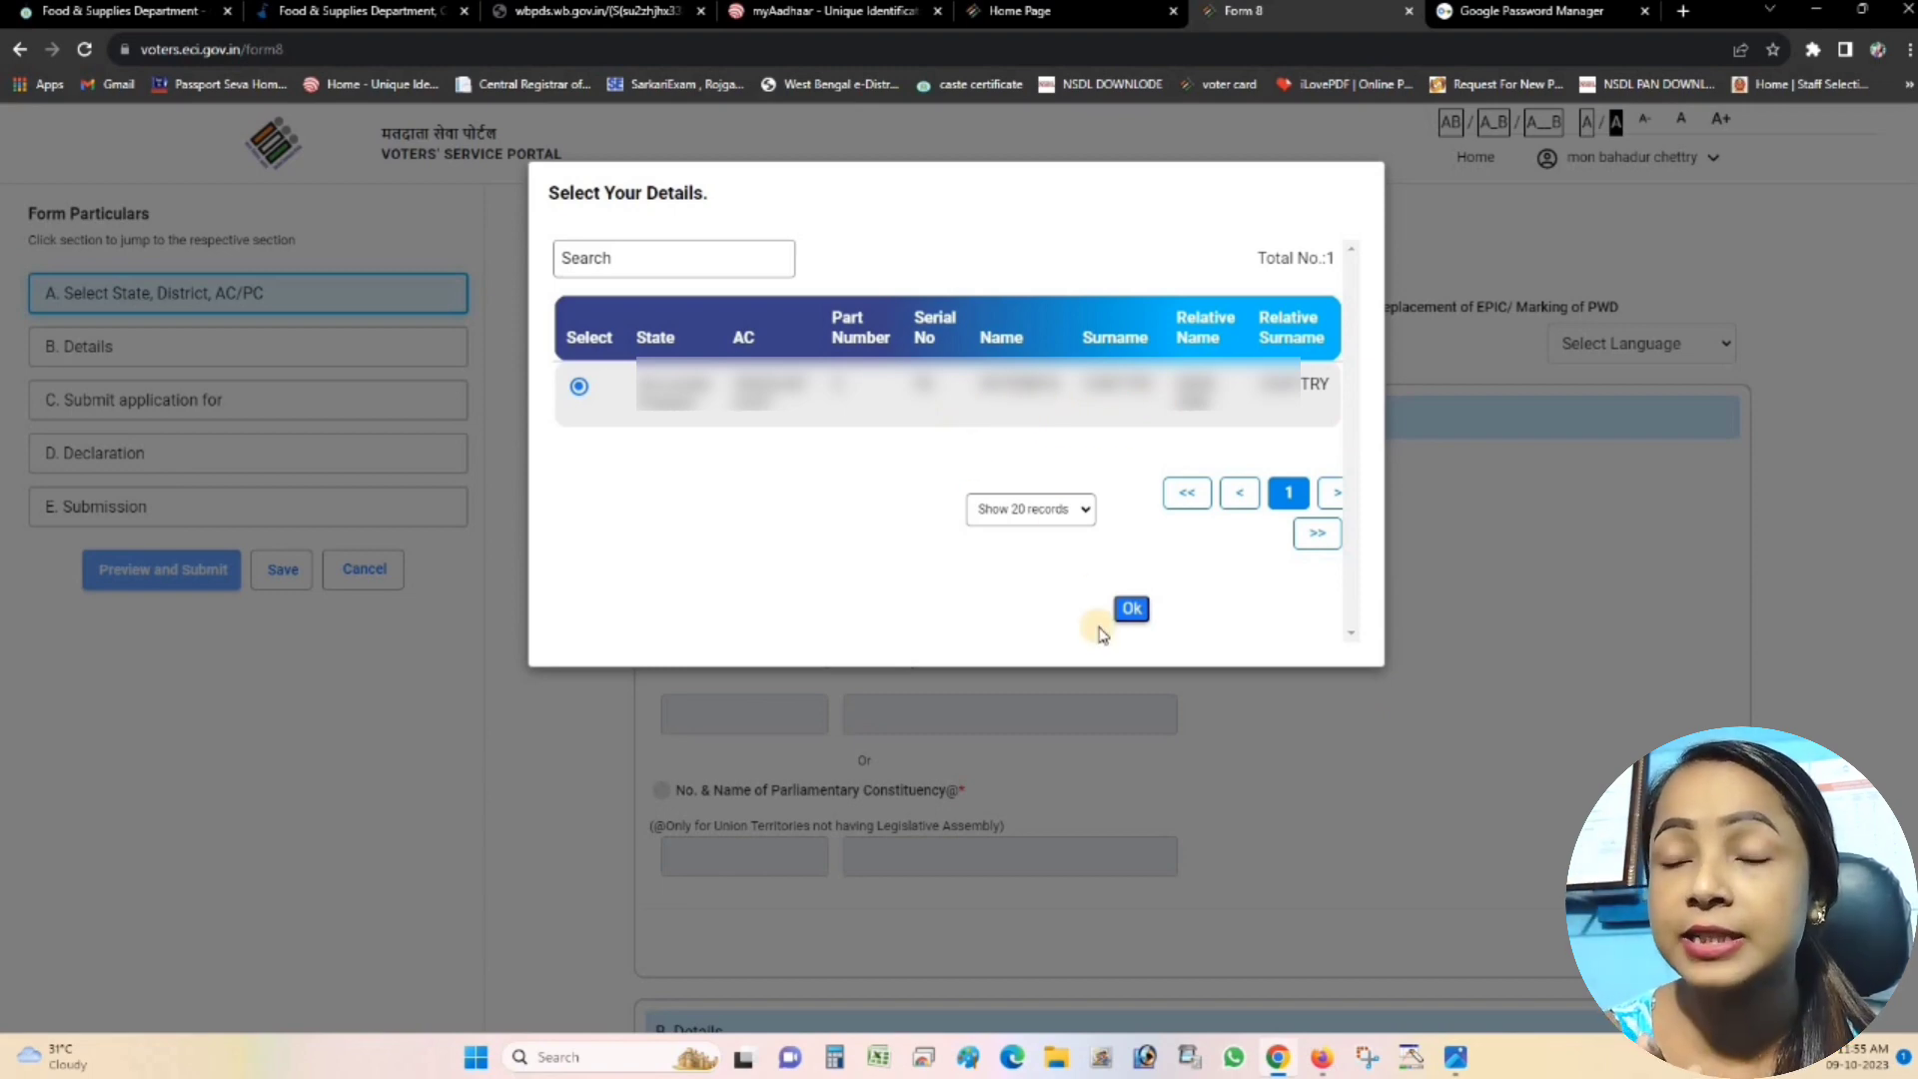
{"action": "left_click", "coordinate": [1131, 607]}
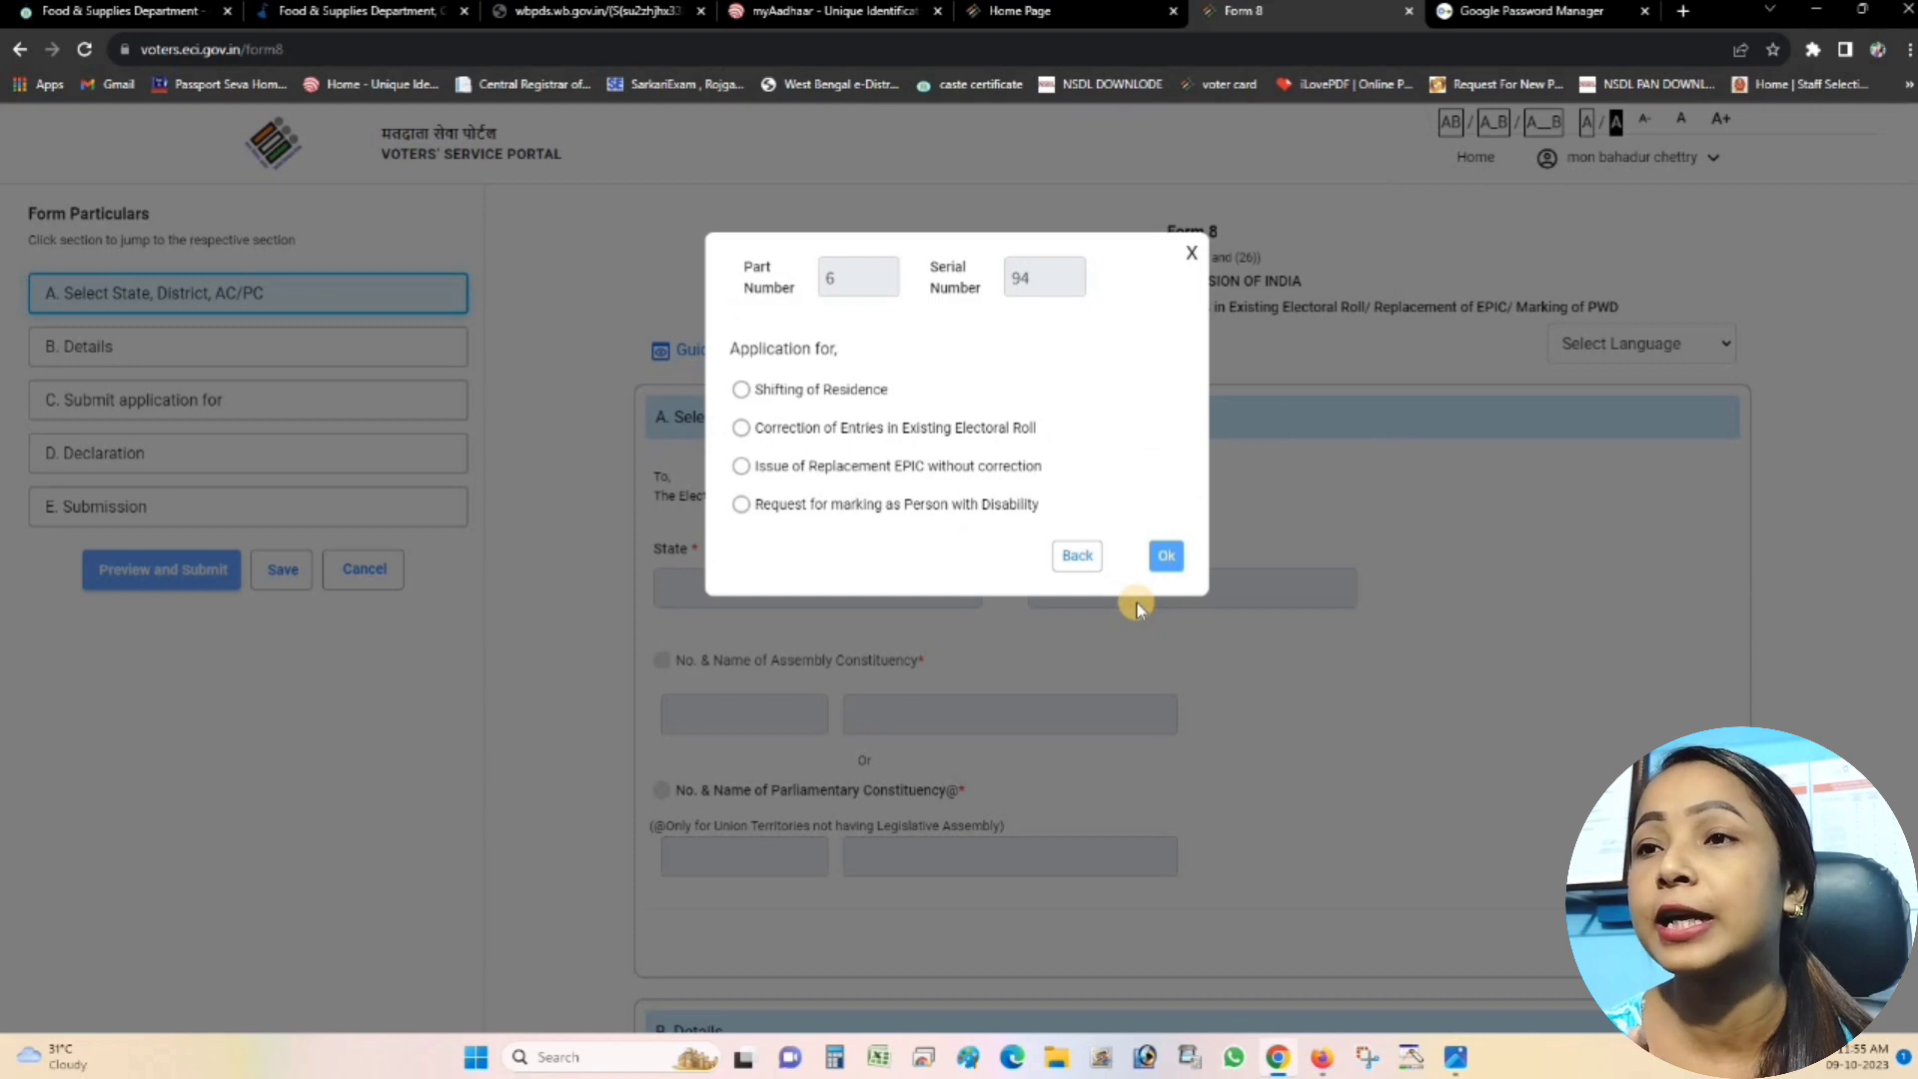
Set the application type to Shifting of Residence, outside the Assembly Constituency.
{"action": "left_click", "coordinate": [744, 394]}
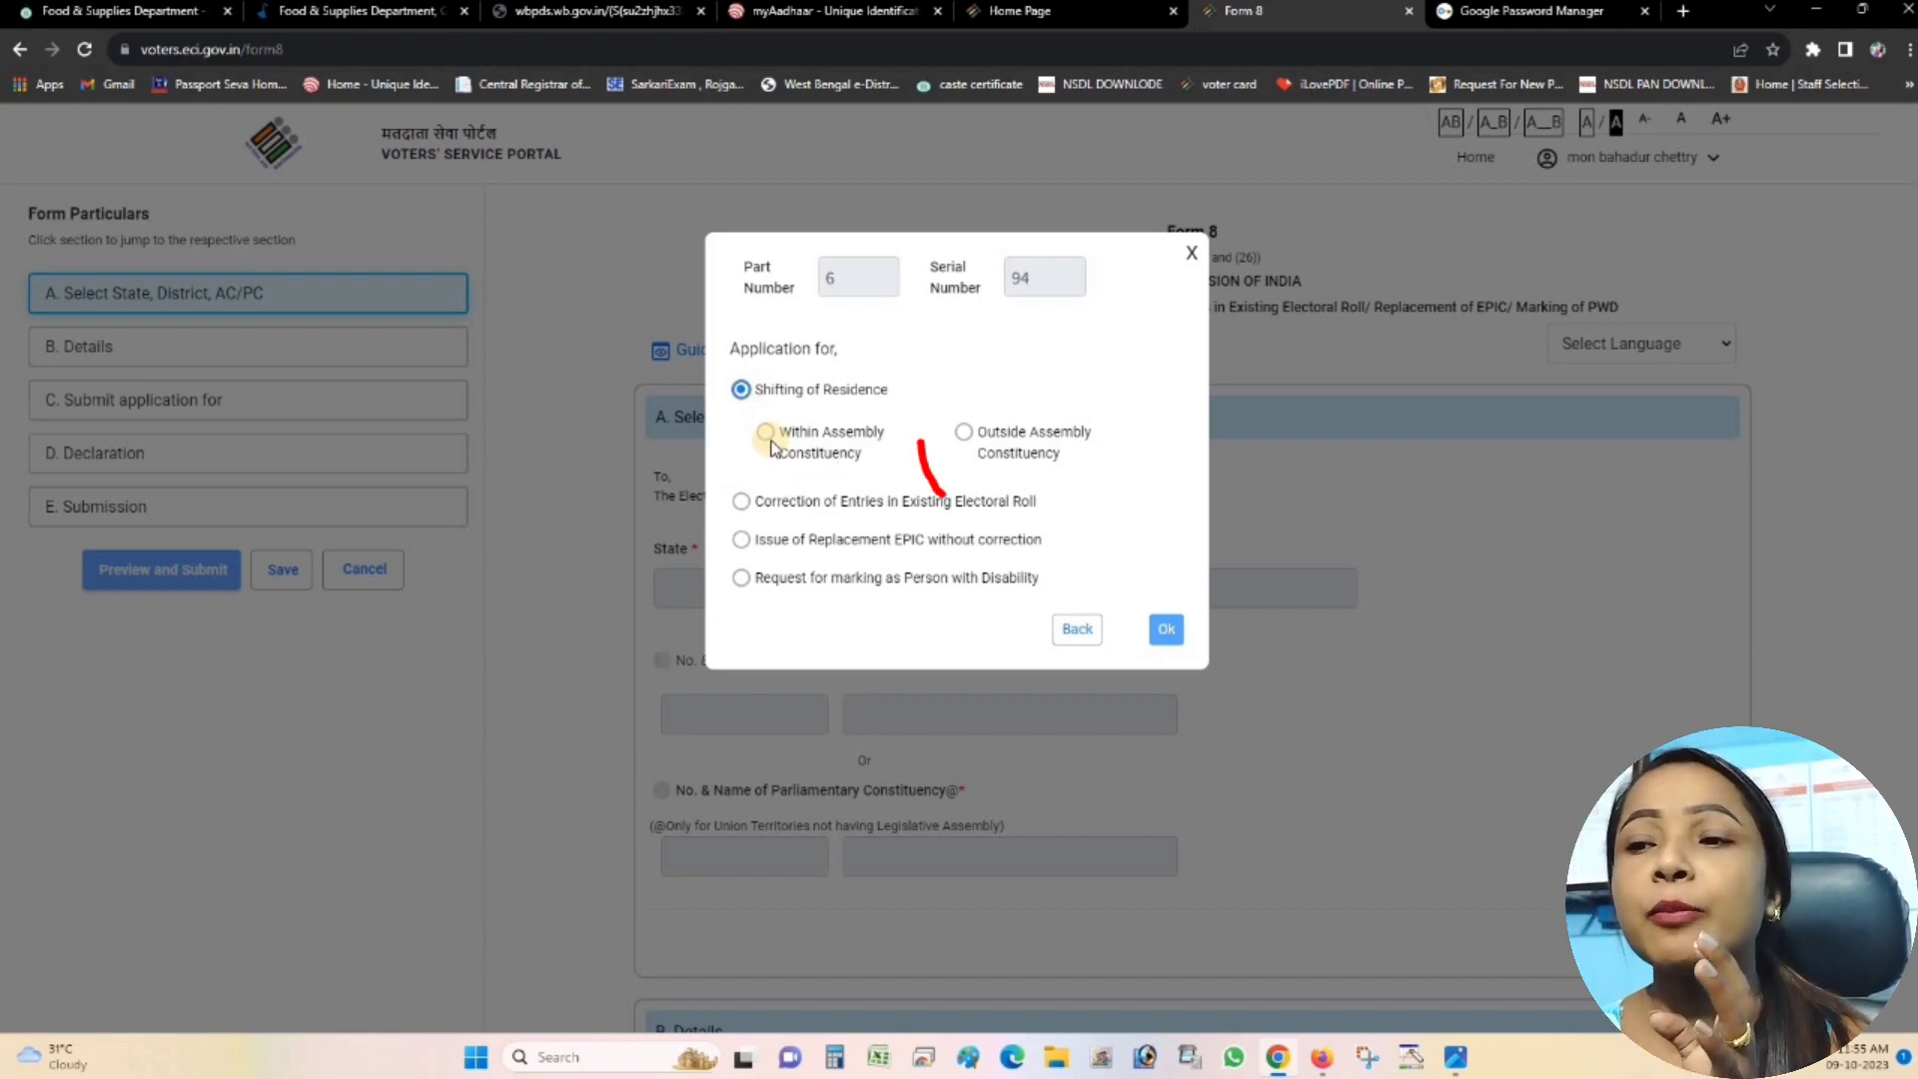
{"action": "left_click", "coordinate": [965, 433]}
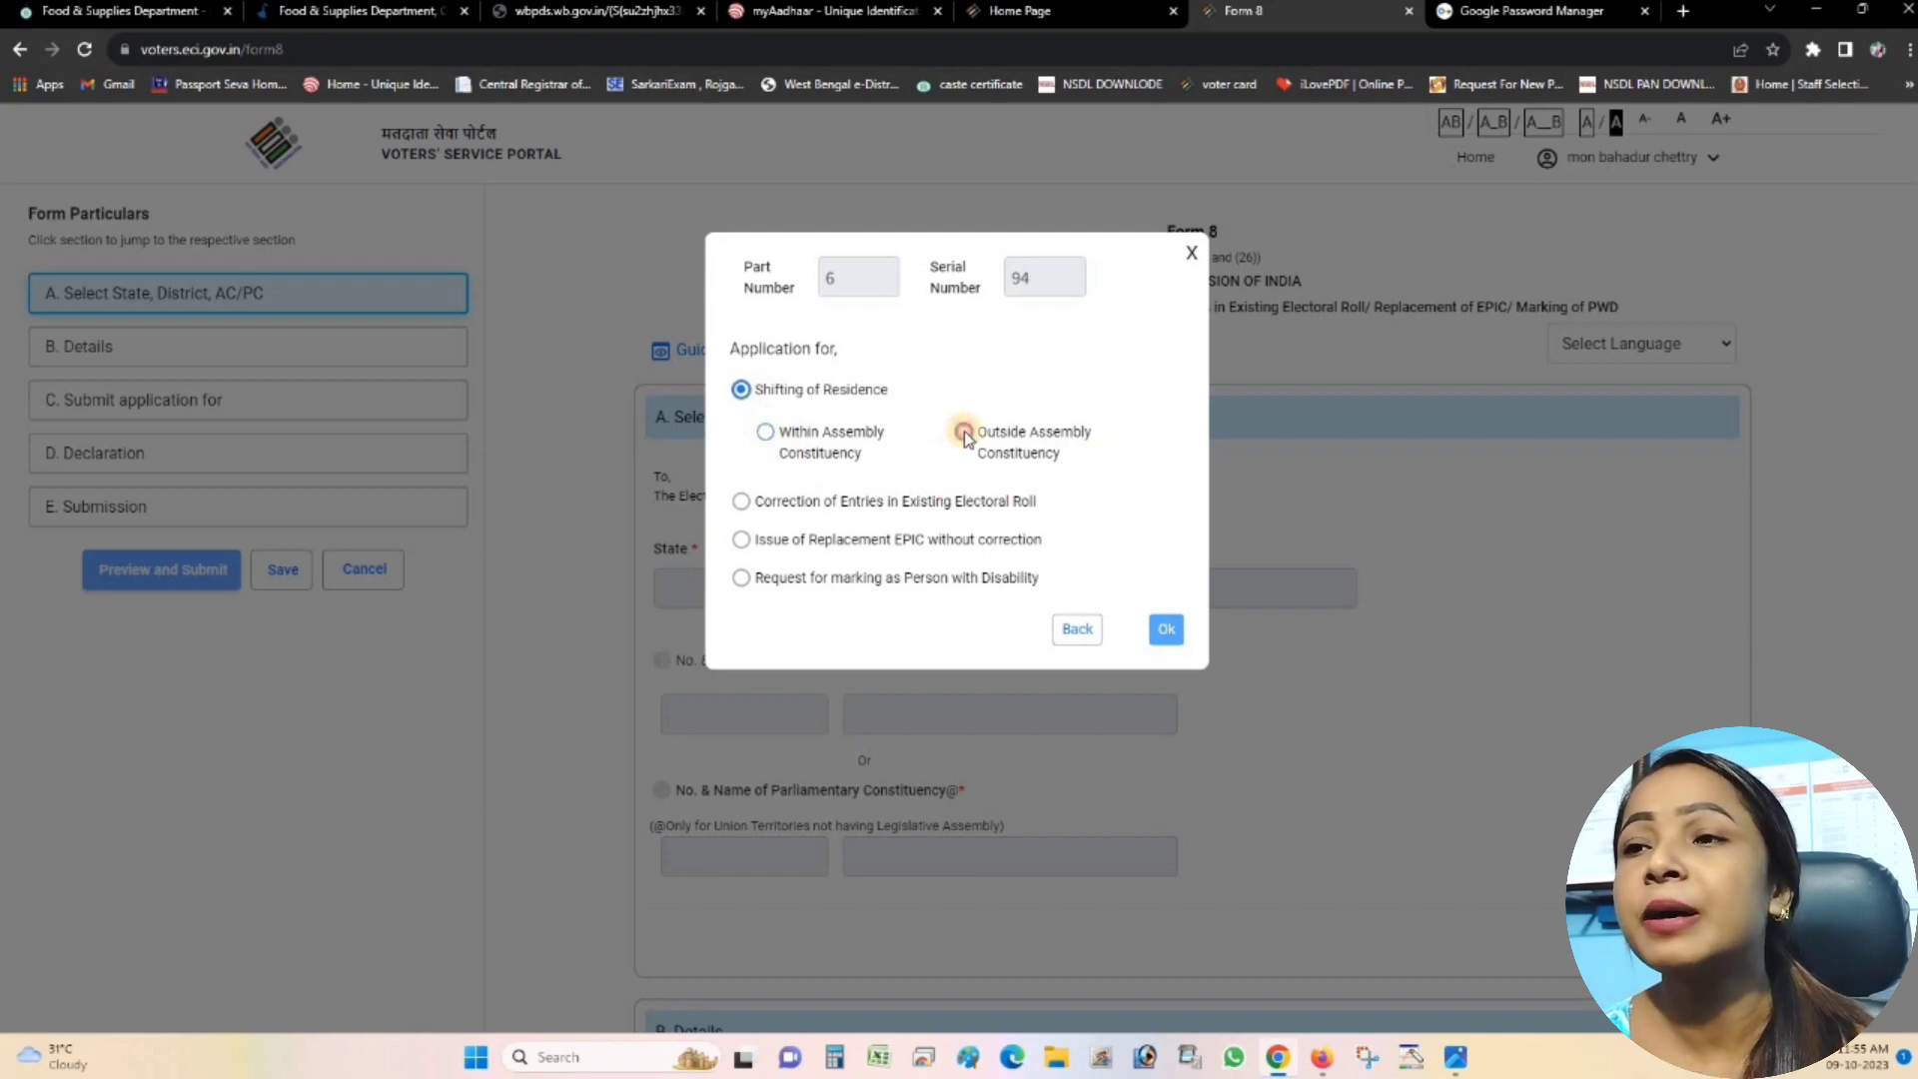
{"action": "left_click", "coordinate": [1161, 628]}
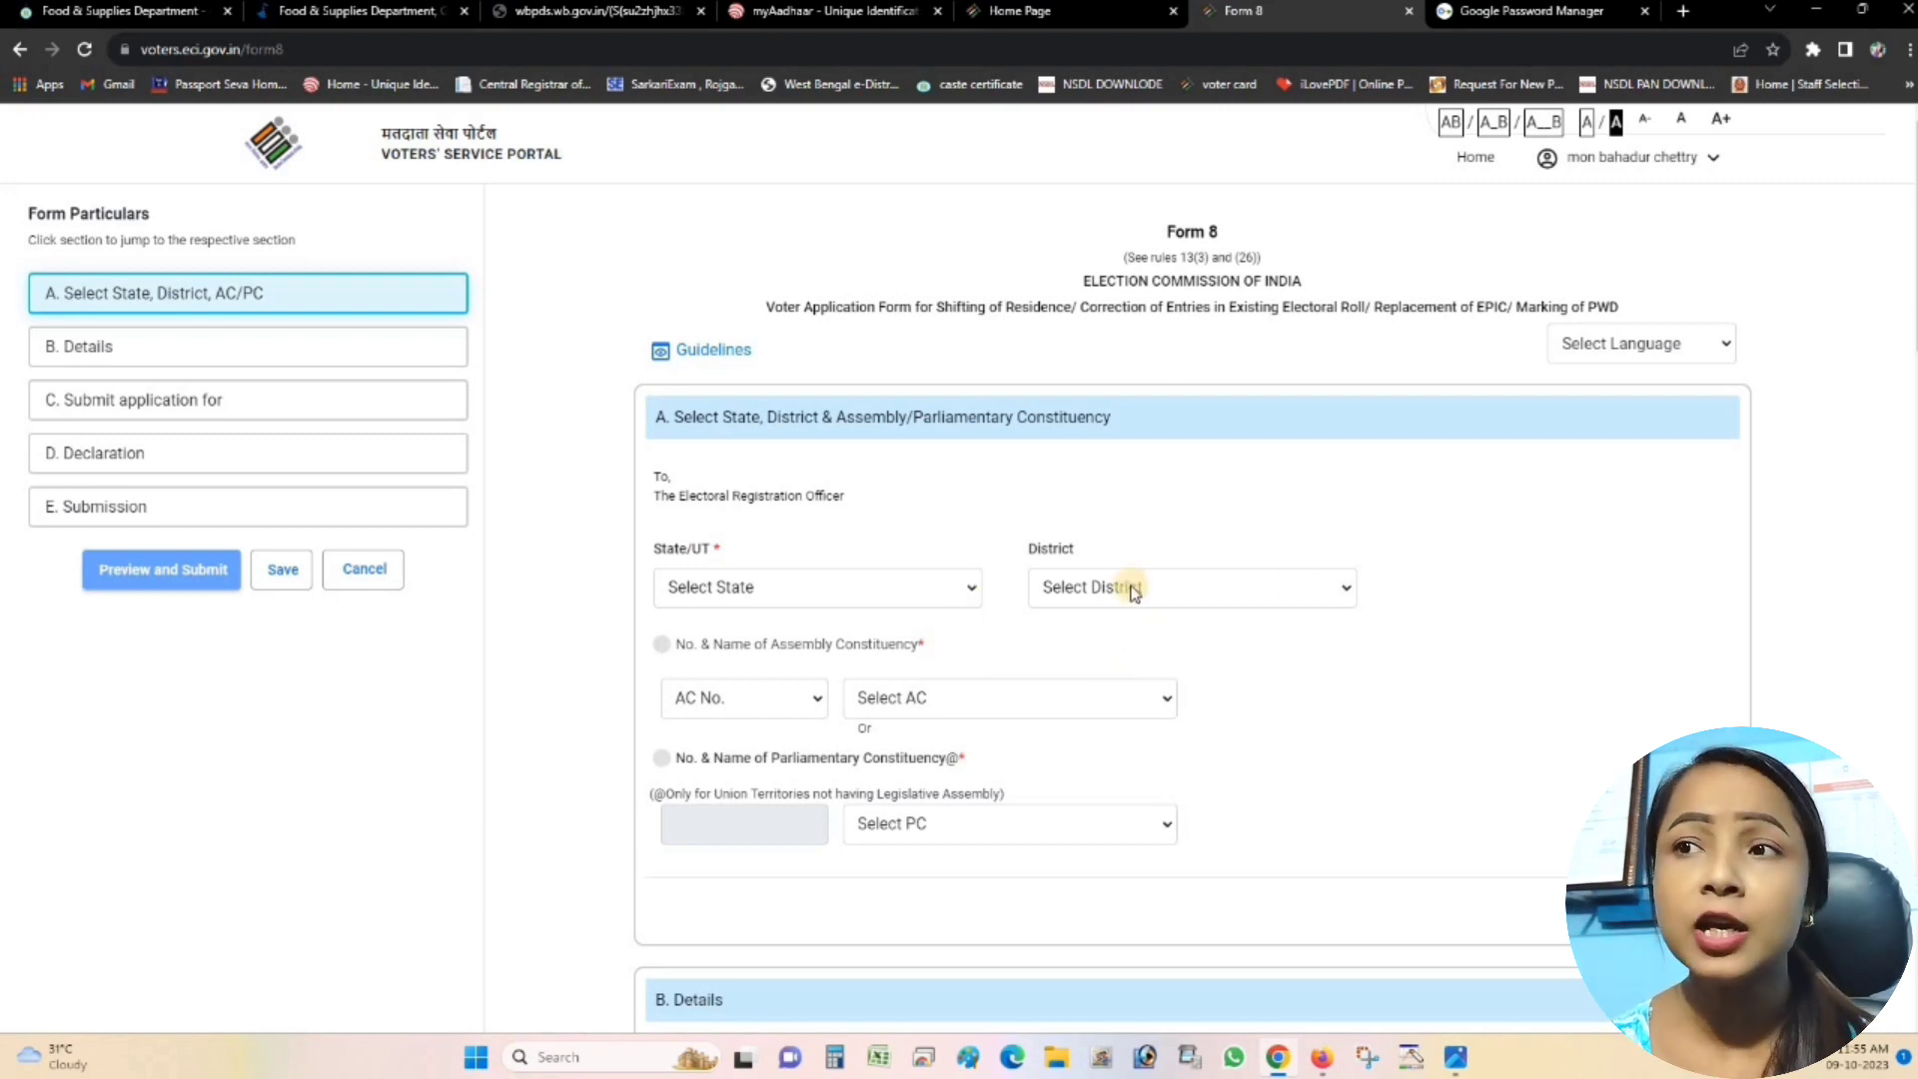
Switch the form language to English.
{"action": "scroll", "coordinate": [1369, 449], "scroll_direction": "down", "scroll_amount": 1}
{"action": "left_click", "coordinate": [1603, 243]}
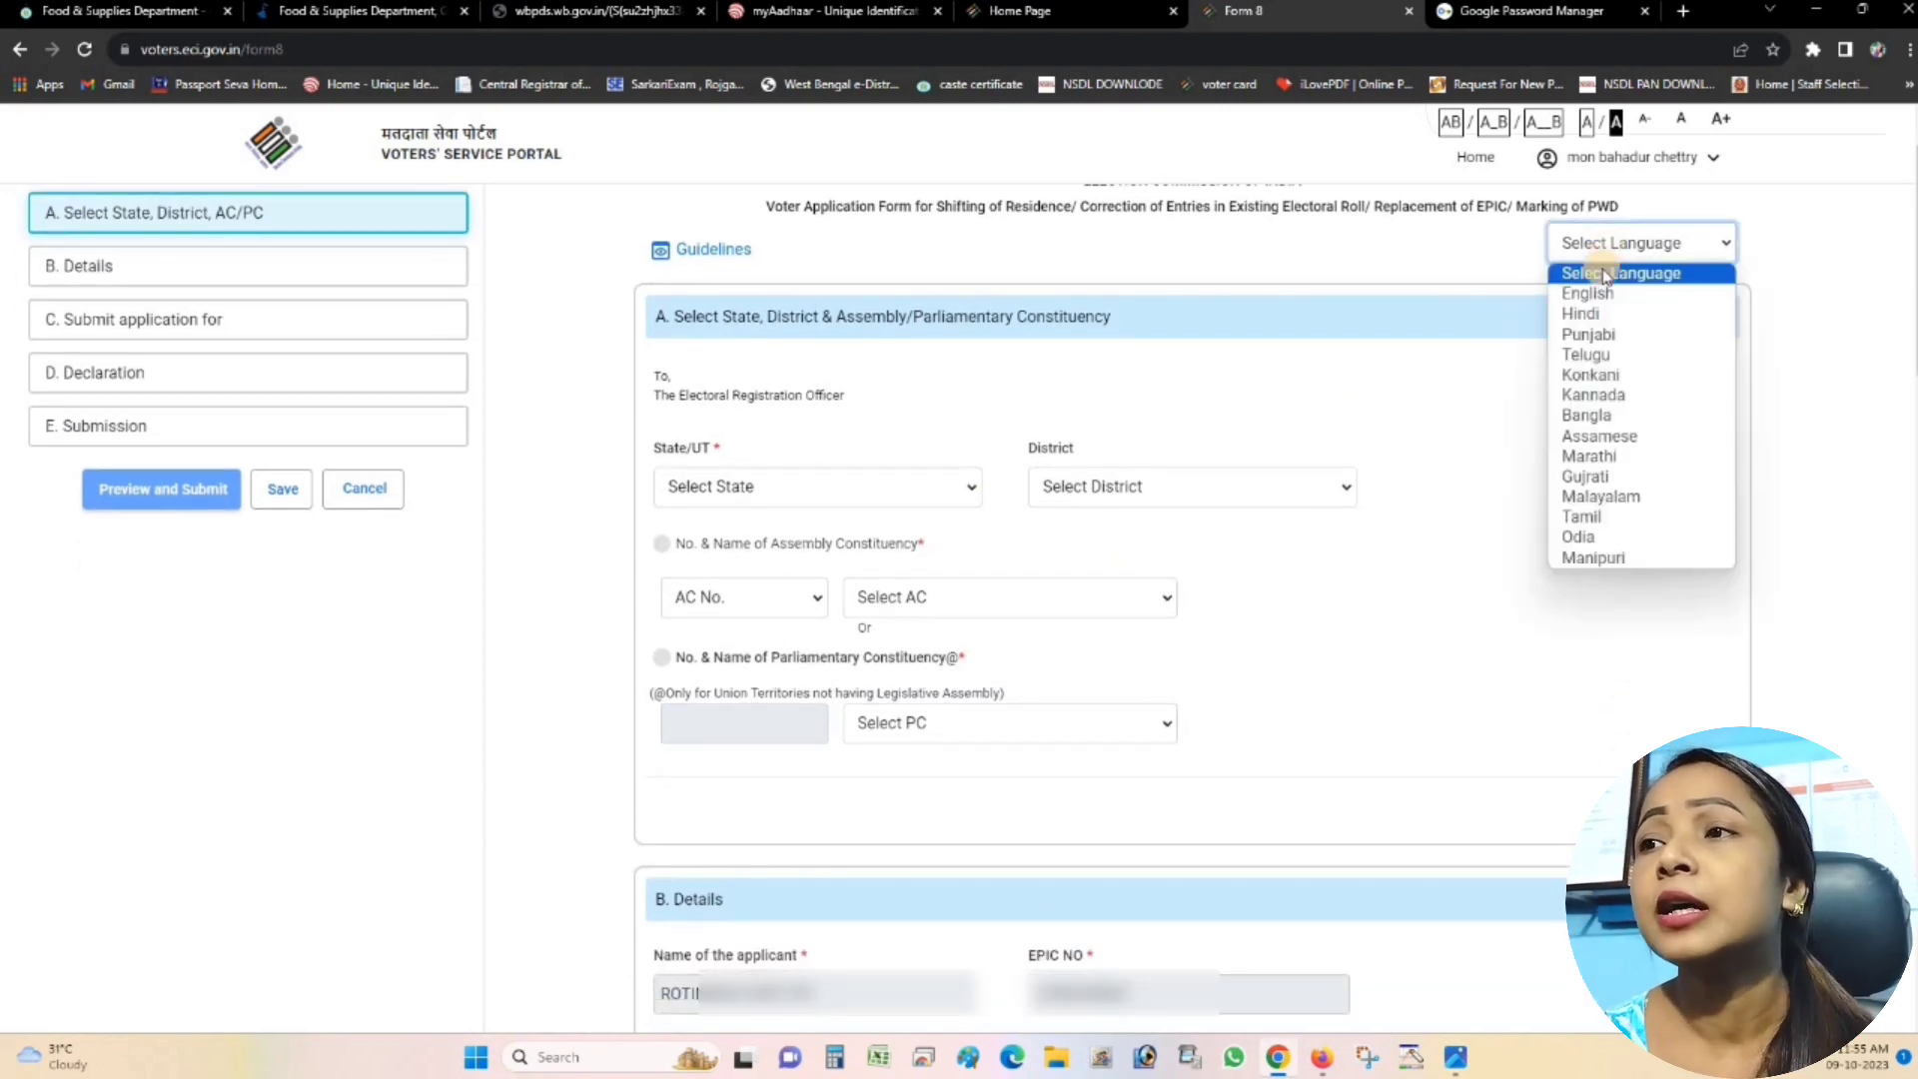
{"action": "left_click", "coordinate": [1589, 293]}
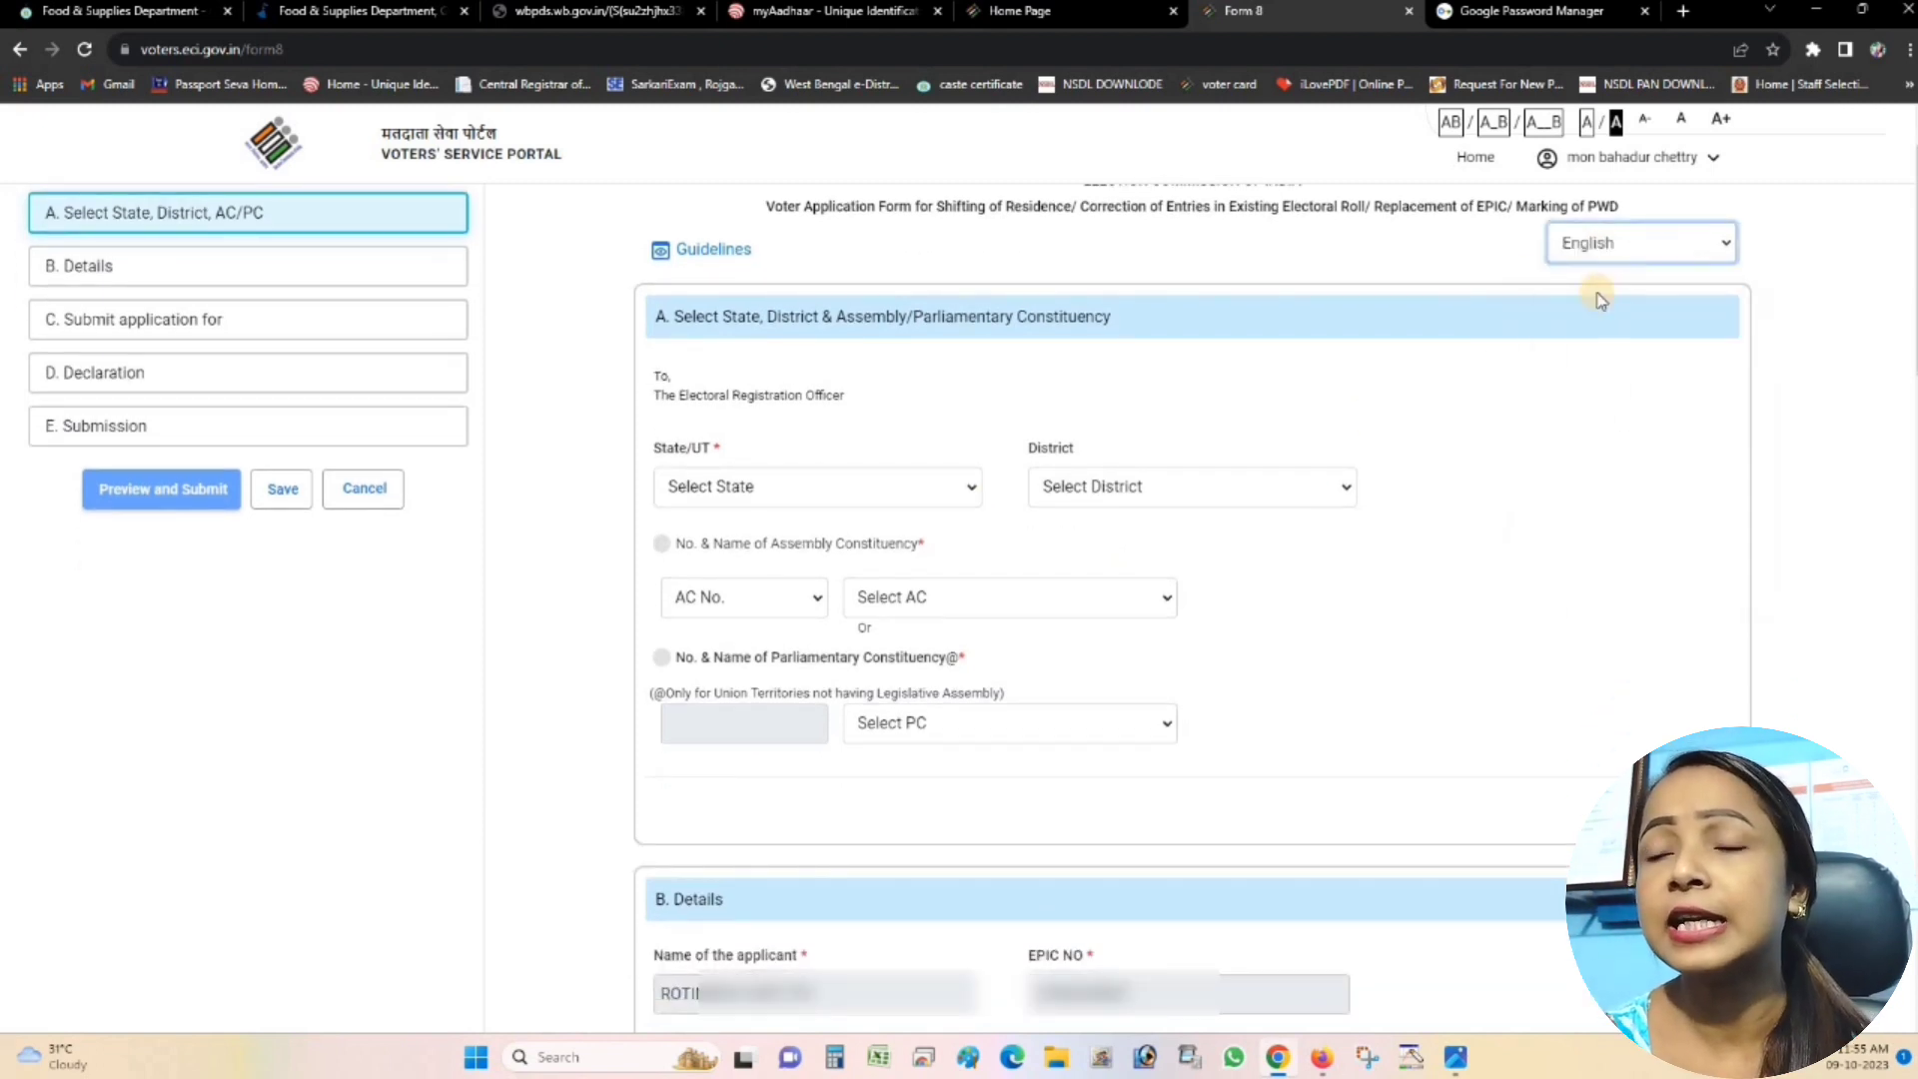
Select West Bengal, DARJEELING district and 25 Matigara-Naxalbari constituency, then complete section A.
{"action": "left_click", "coordinate": [802, 486]}
{"action": "scroll", "coordinate": [866, 787], "scroll_direction": "down", "scroll_amount": 5}
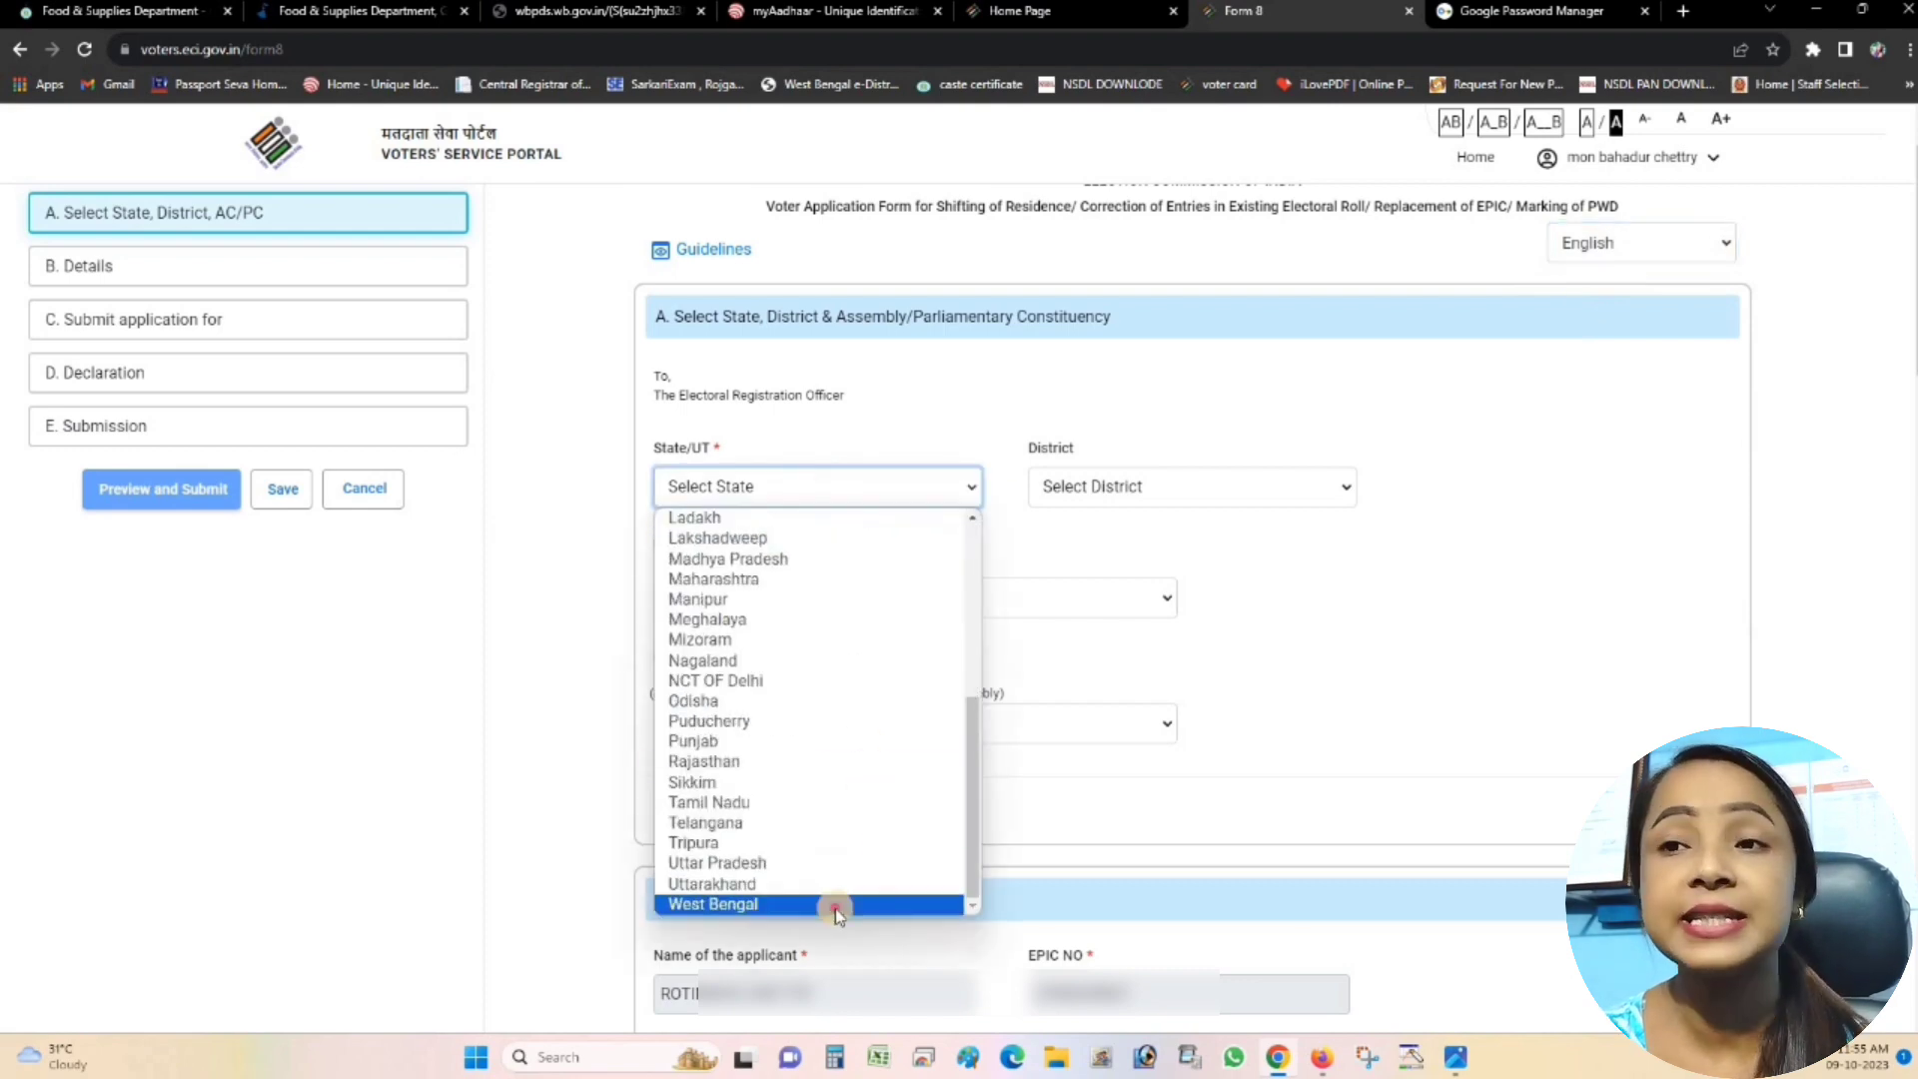
{"action": "left_click", "coordinate": [836, 904]}
{"action": "left_click", "coordinate": [1103, 486]}
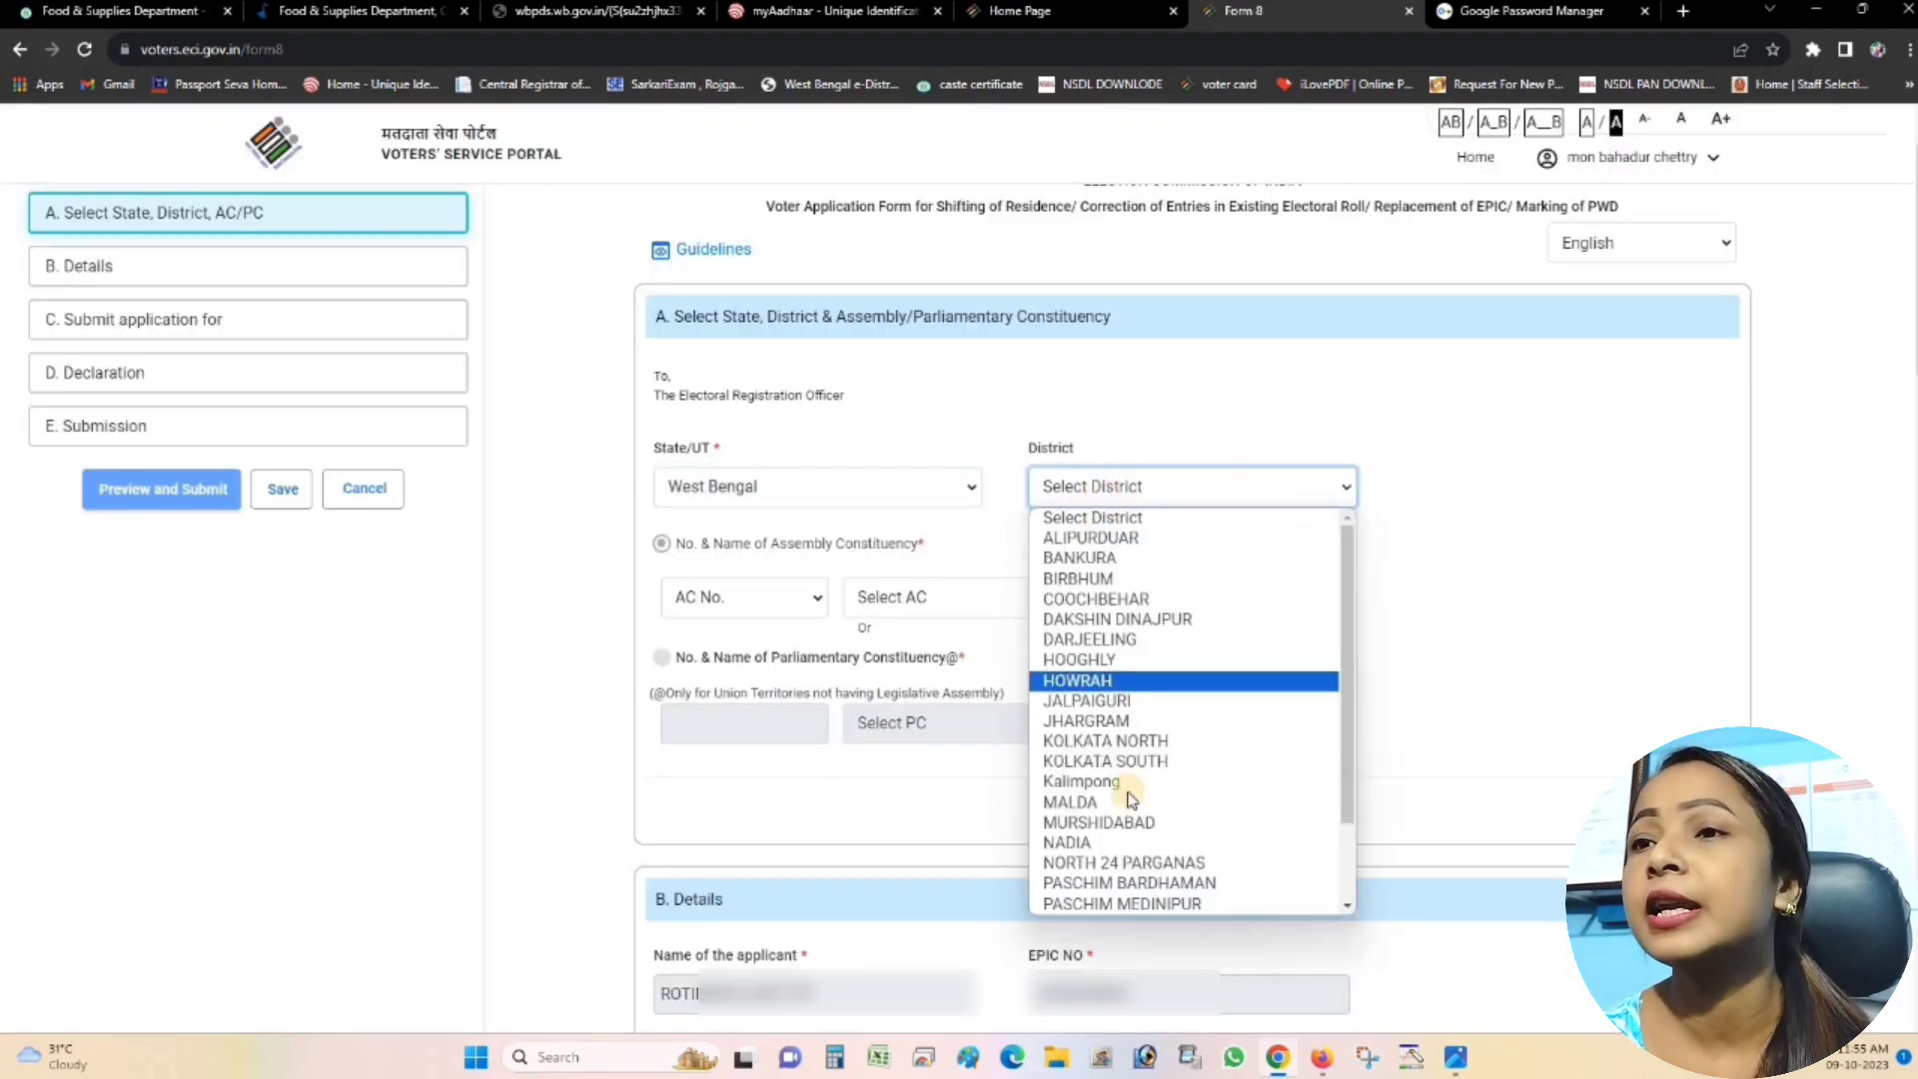
{"action": "scroll", "coordinate": [1129, 799], "scroll_direction": "down", "scroll_amount": 2}
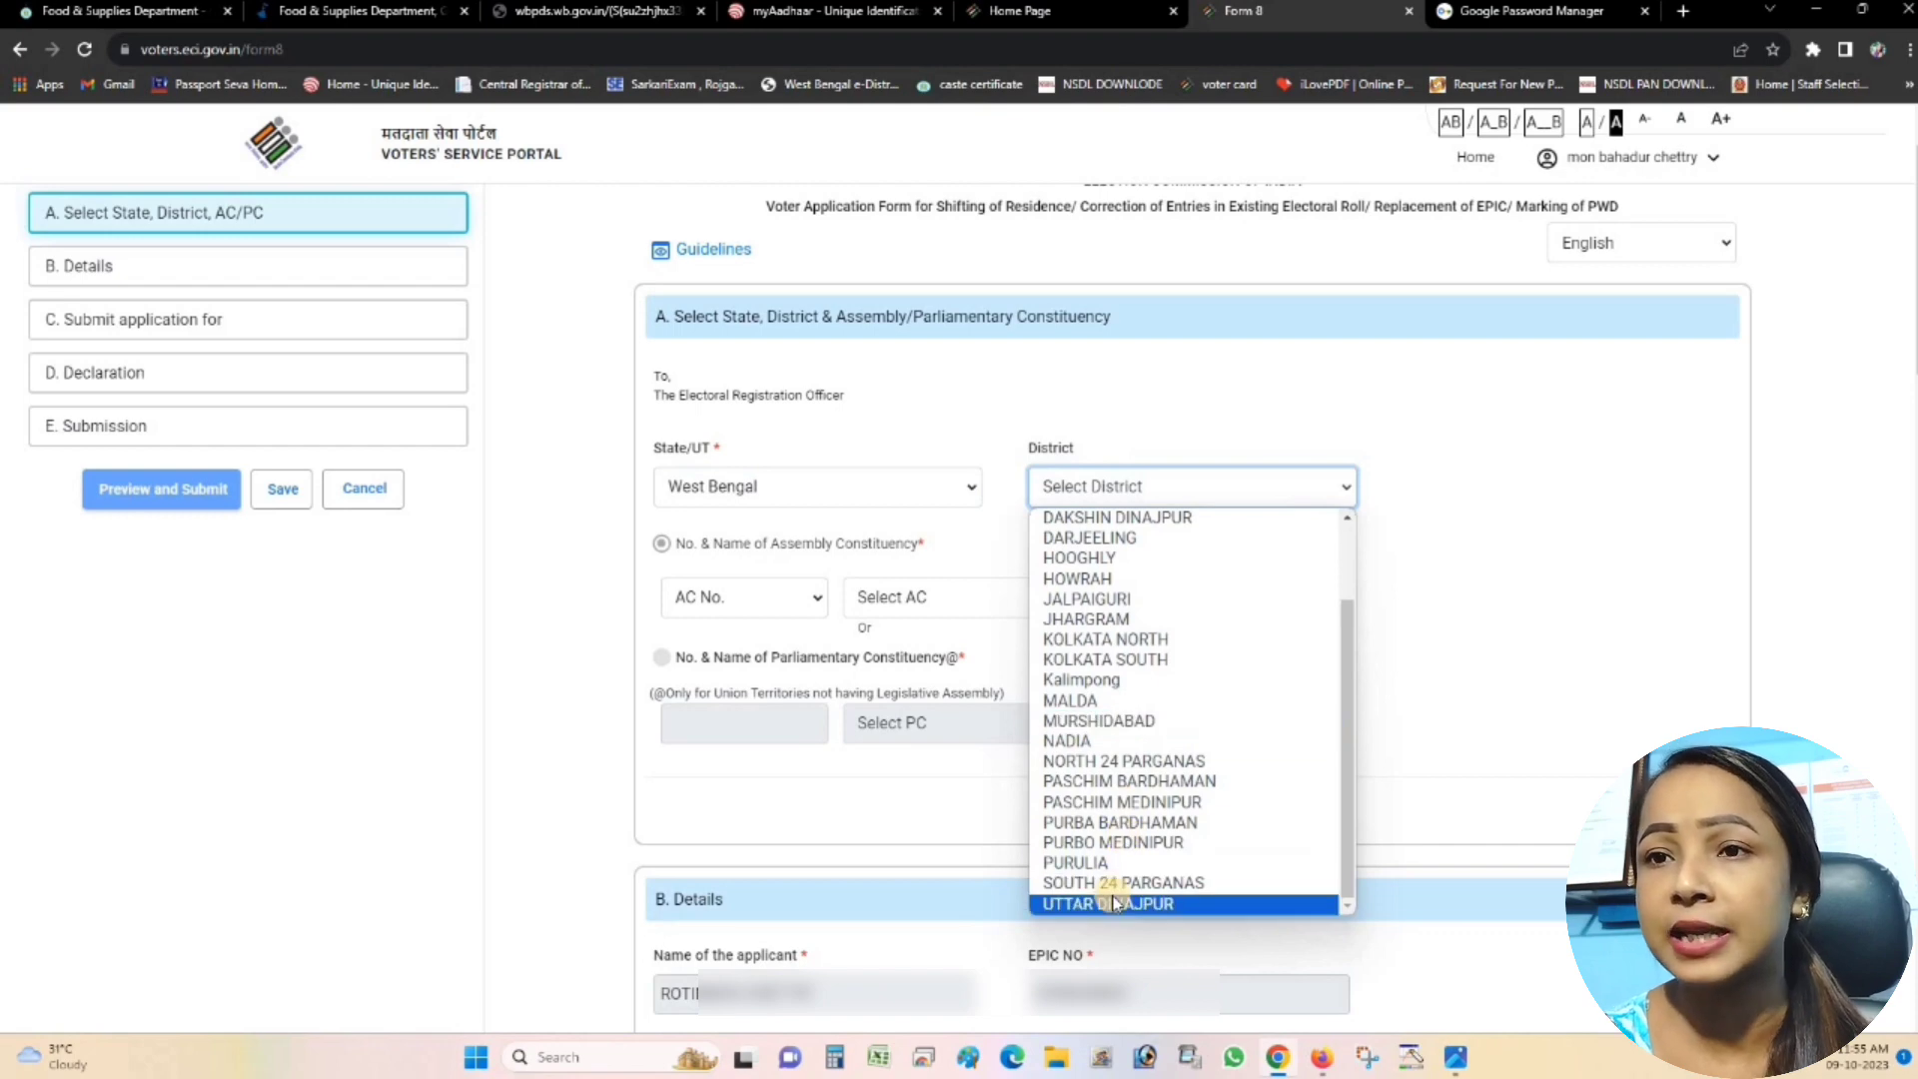
{"action": "left_click", "coordinate": [1119, 539]}
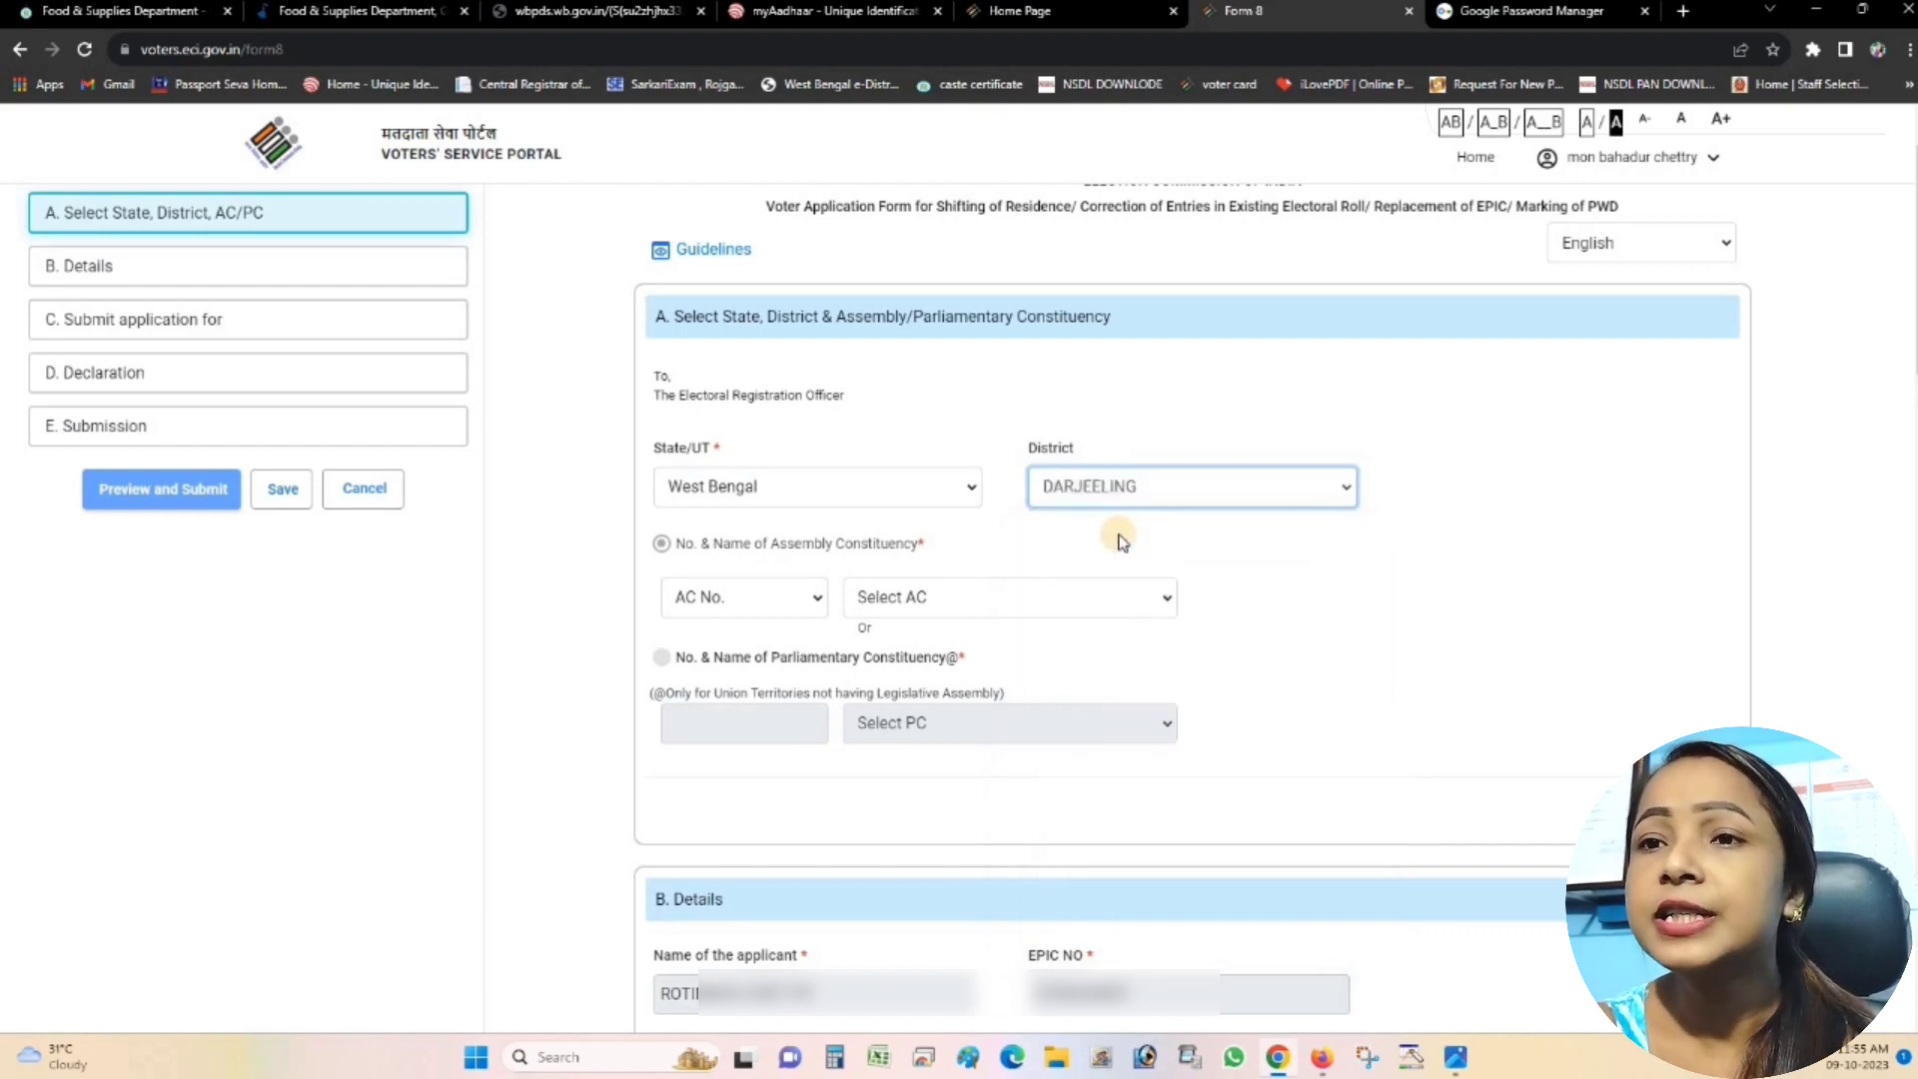
{"action": "left_click", "coordinate": [925, 597]}
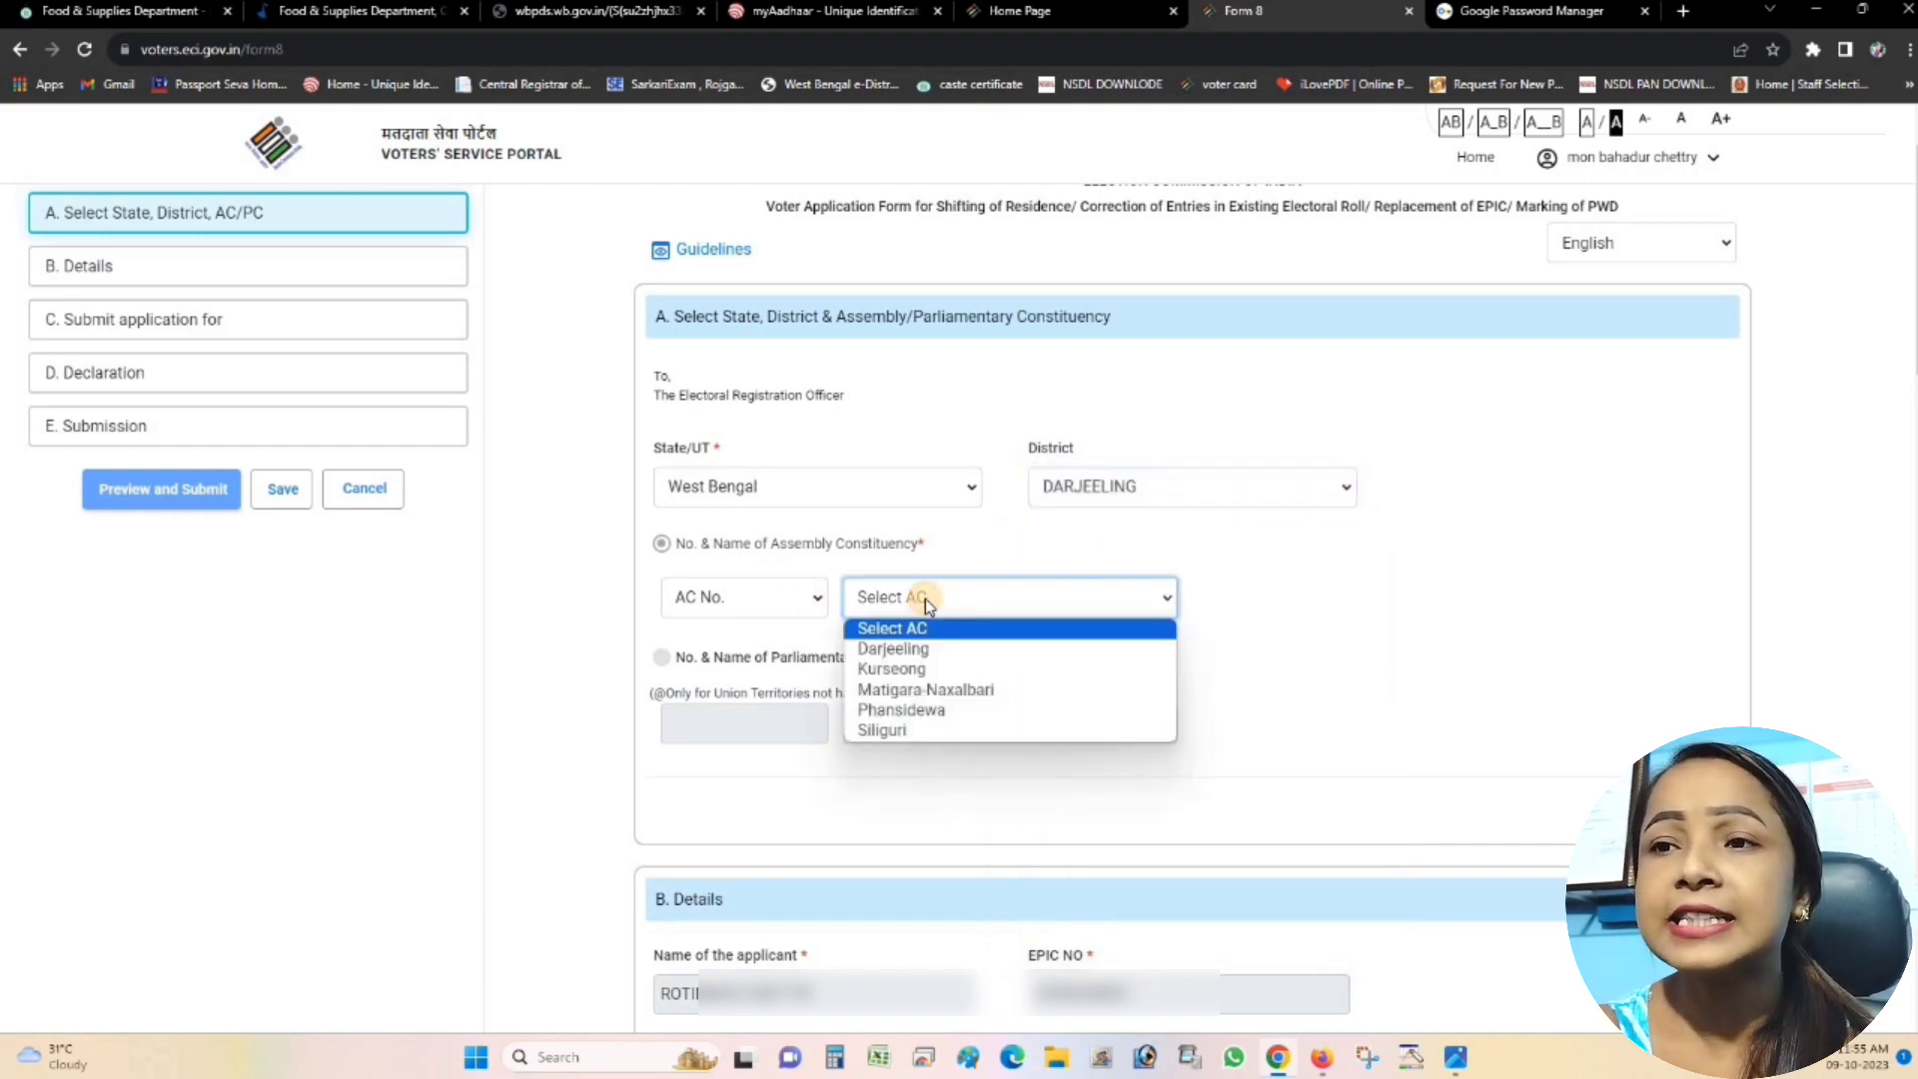
{"action": "left_click", "coordinate": [932, 689]}
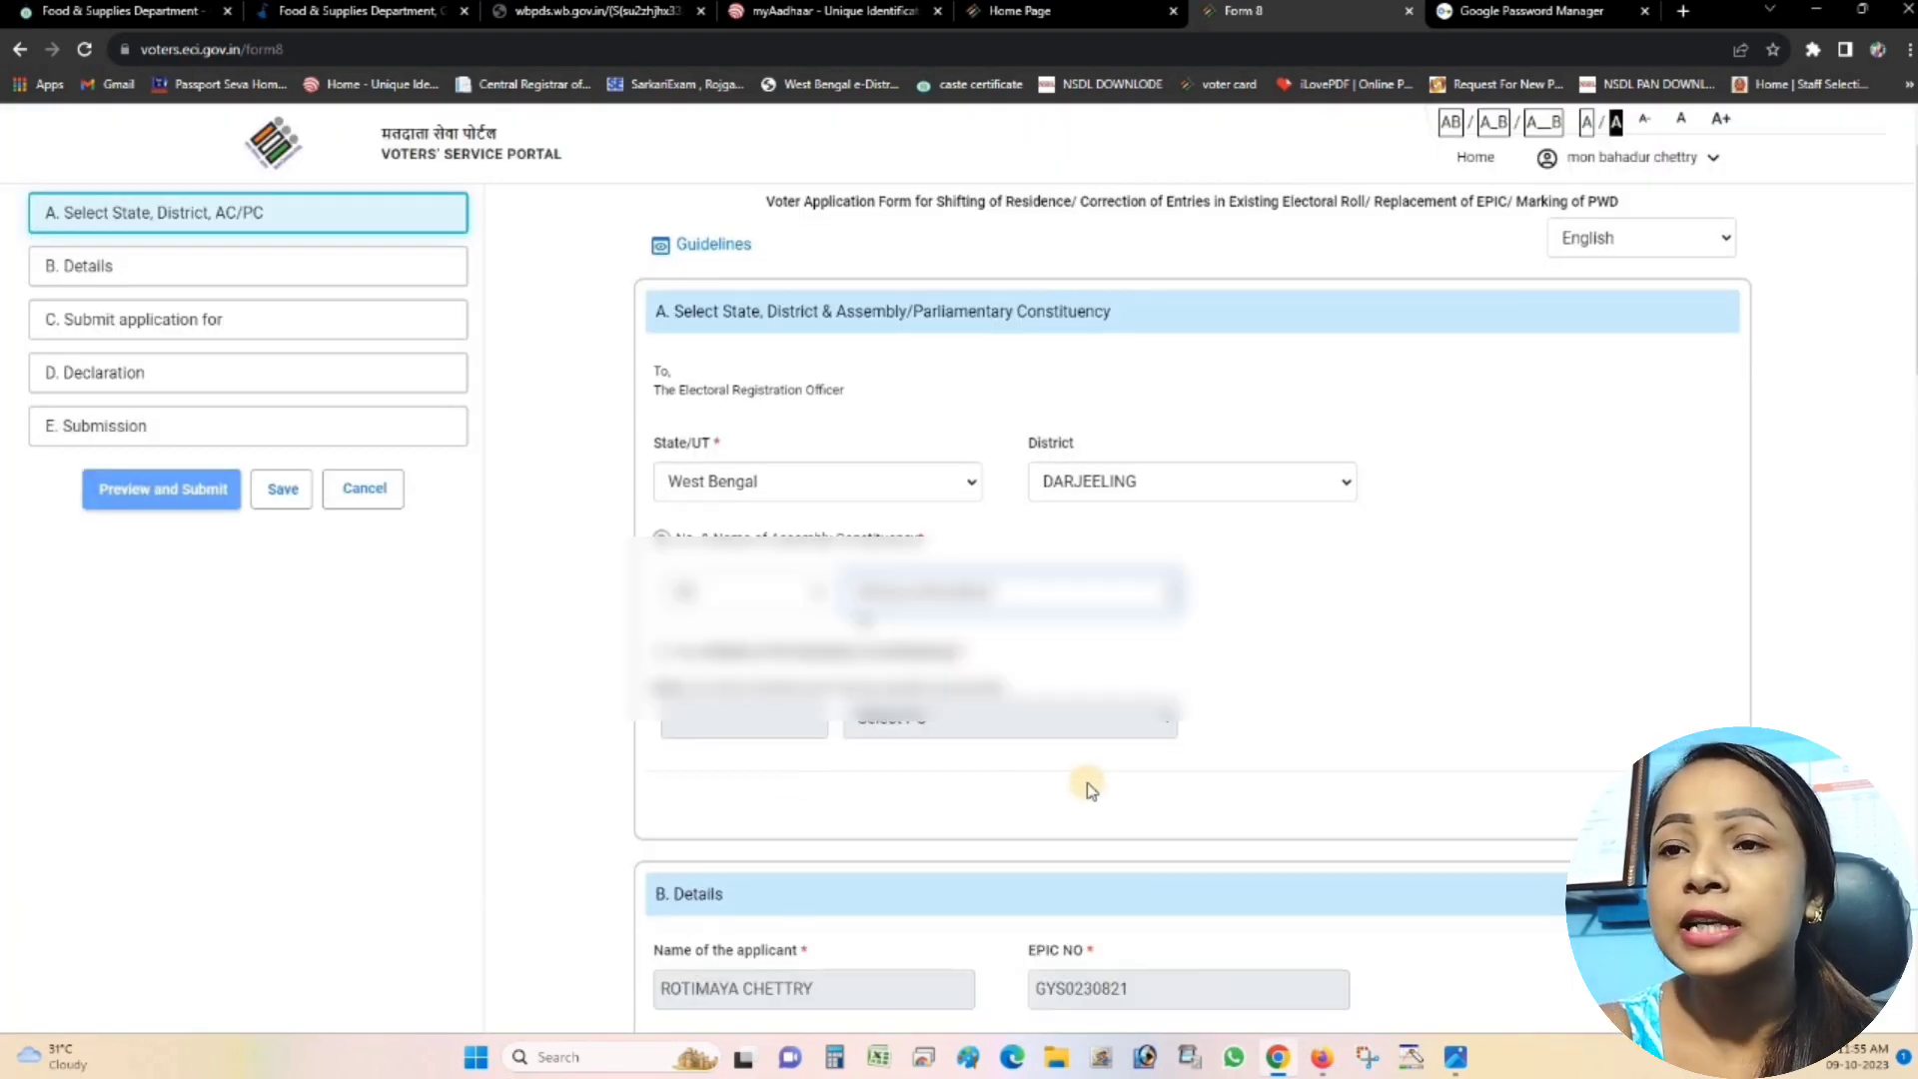
{"action": "scroll", "coordinate": [1088, 790], "scroll_direction": "down", "scroll_amount": 2}
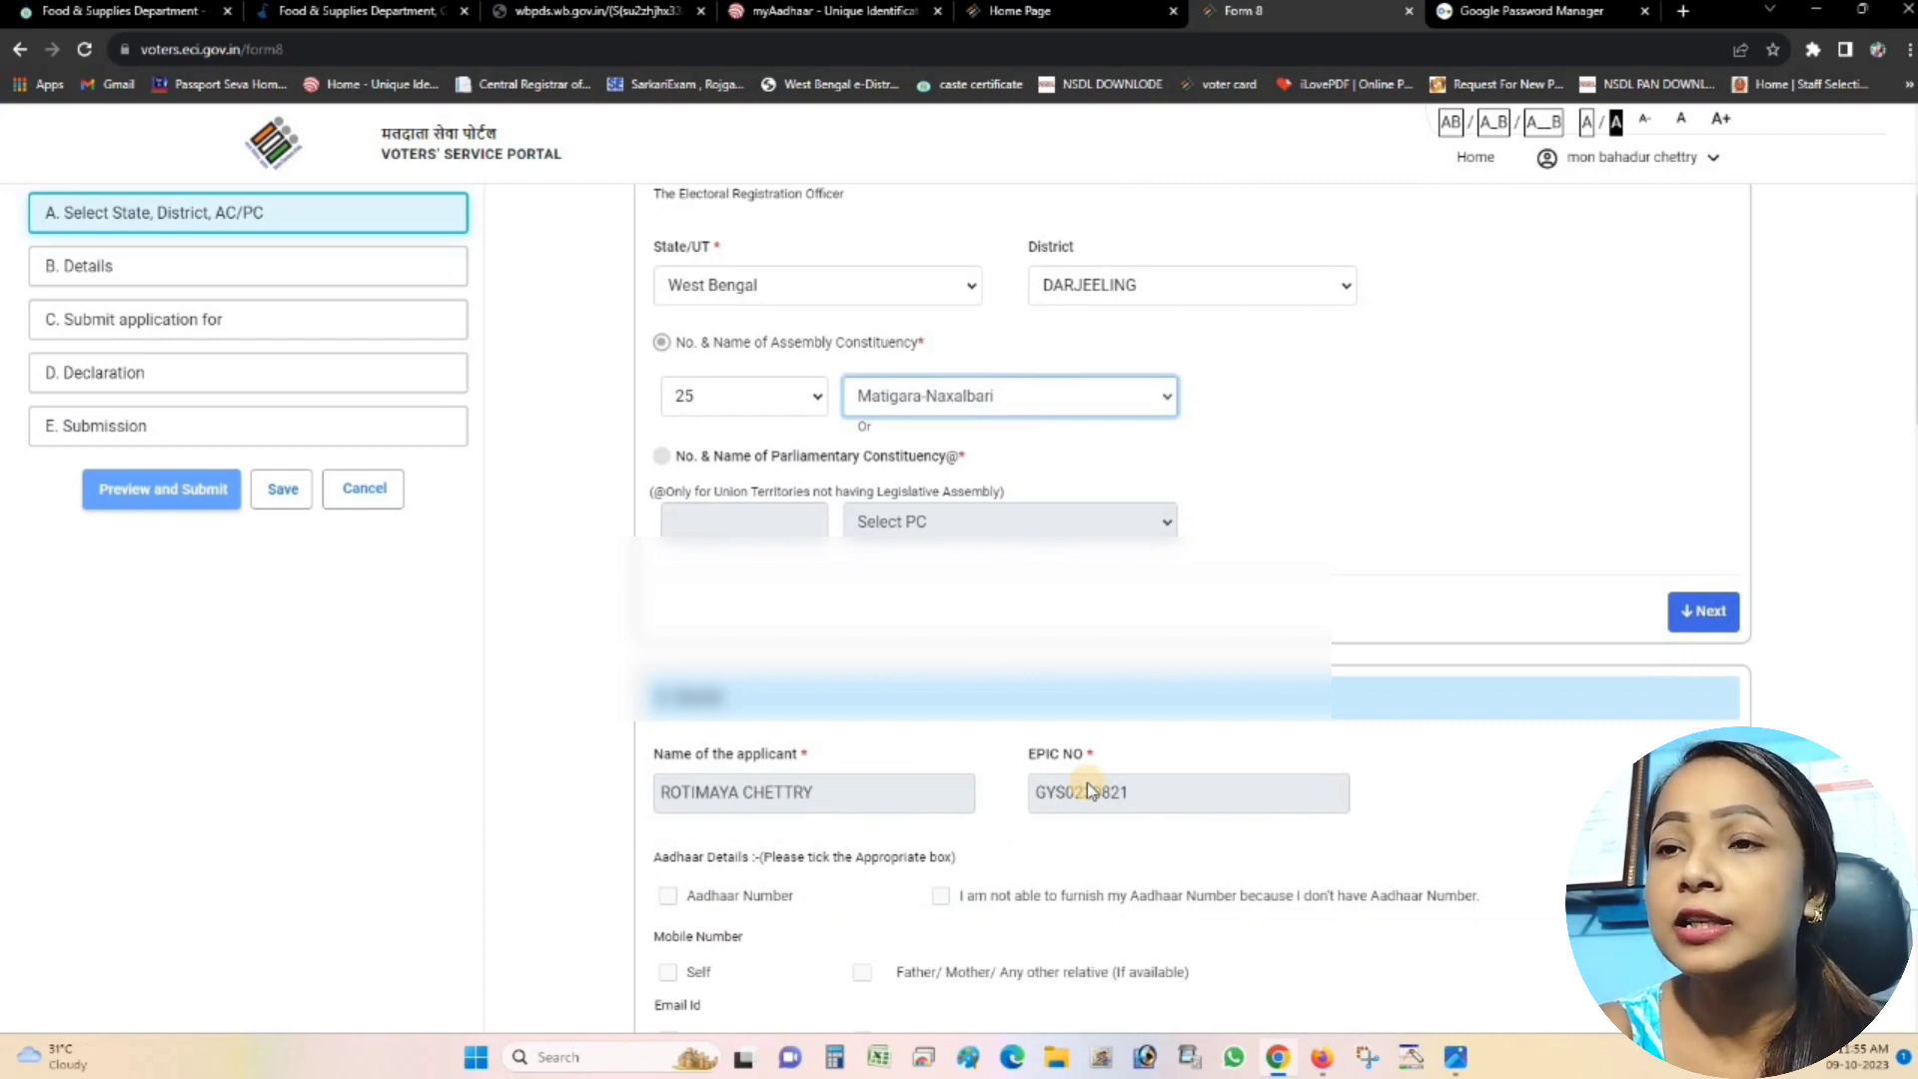
{"action": "scroll", "coordinate": [1087, 782], "scroll_direction": "down", "scroll_amount": 2}
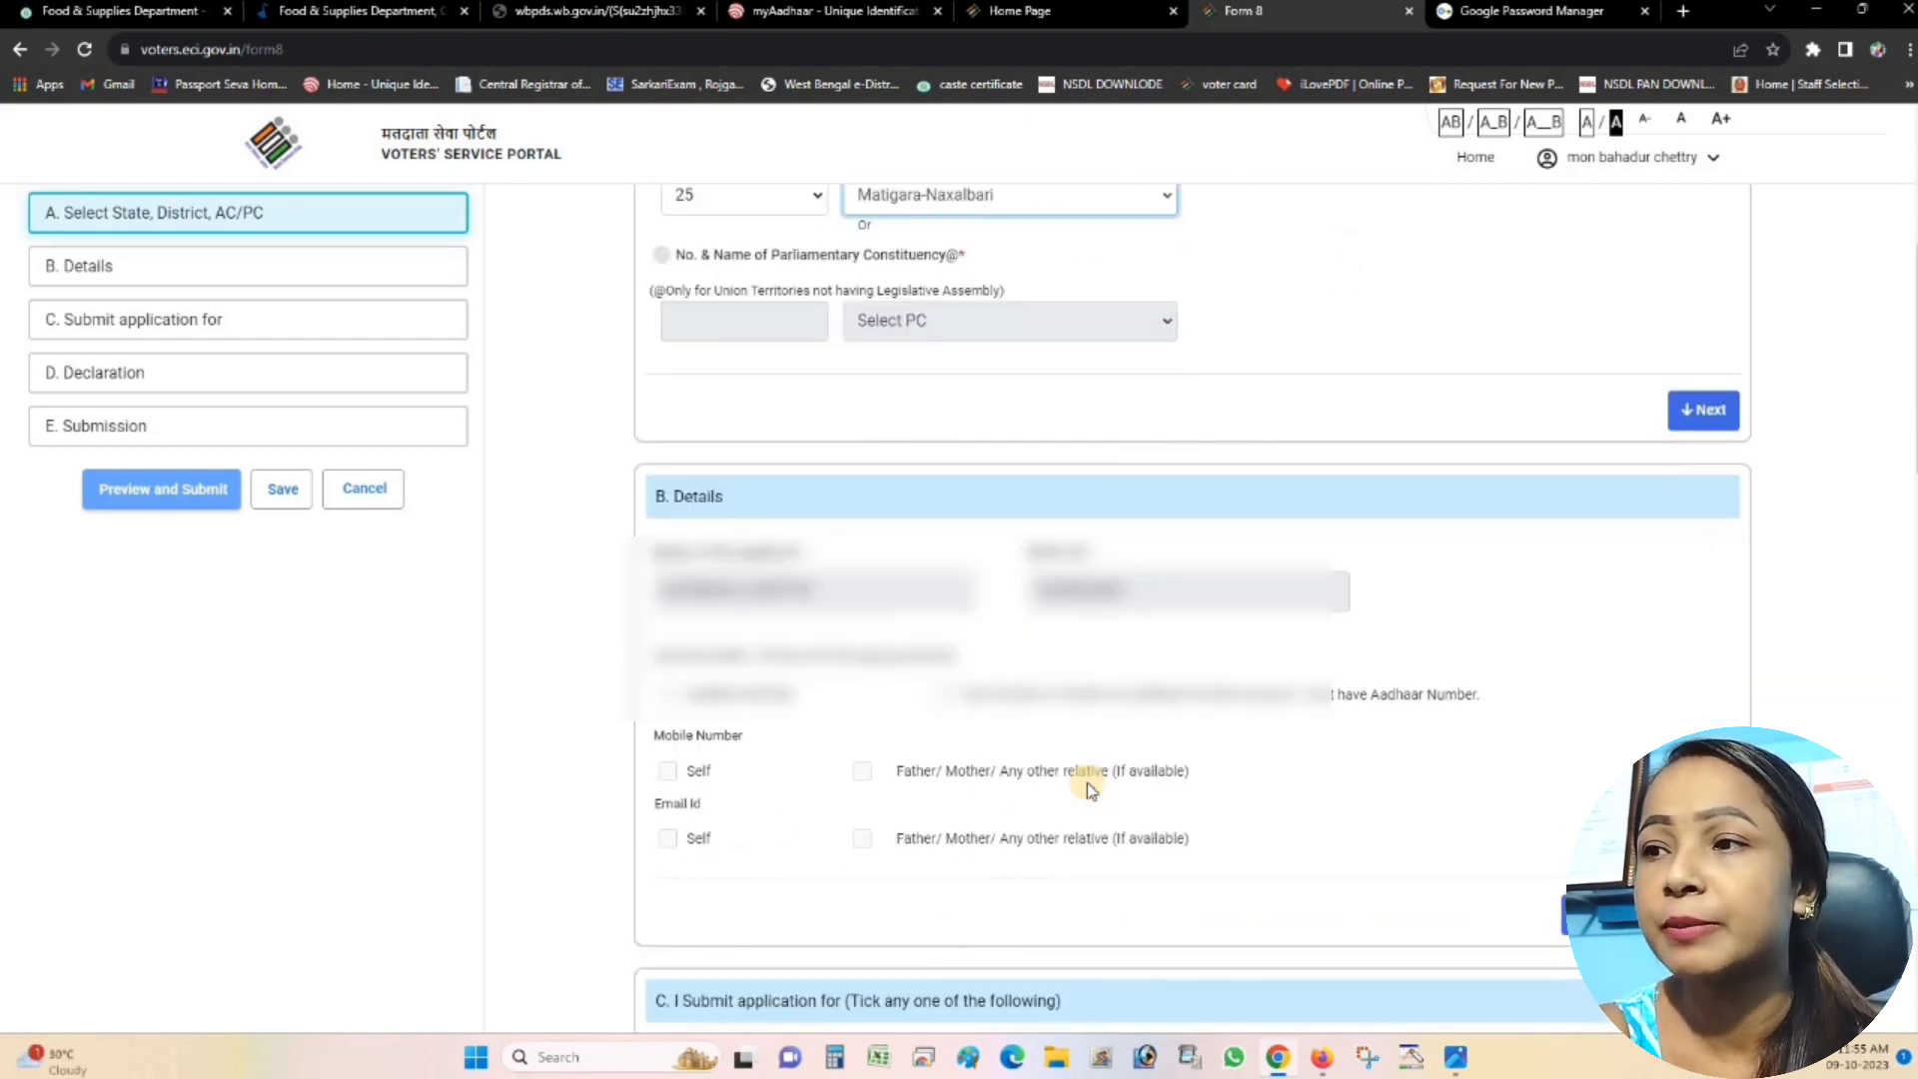
{"action": "left_click", "coordinate": [1703, 410]}
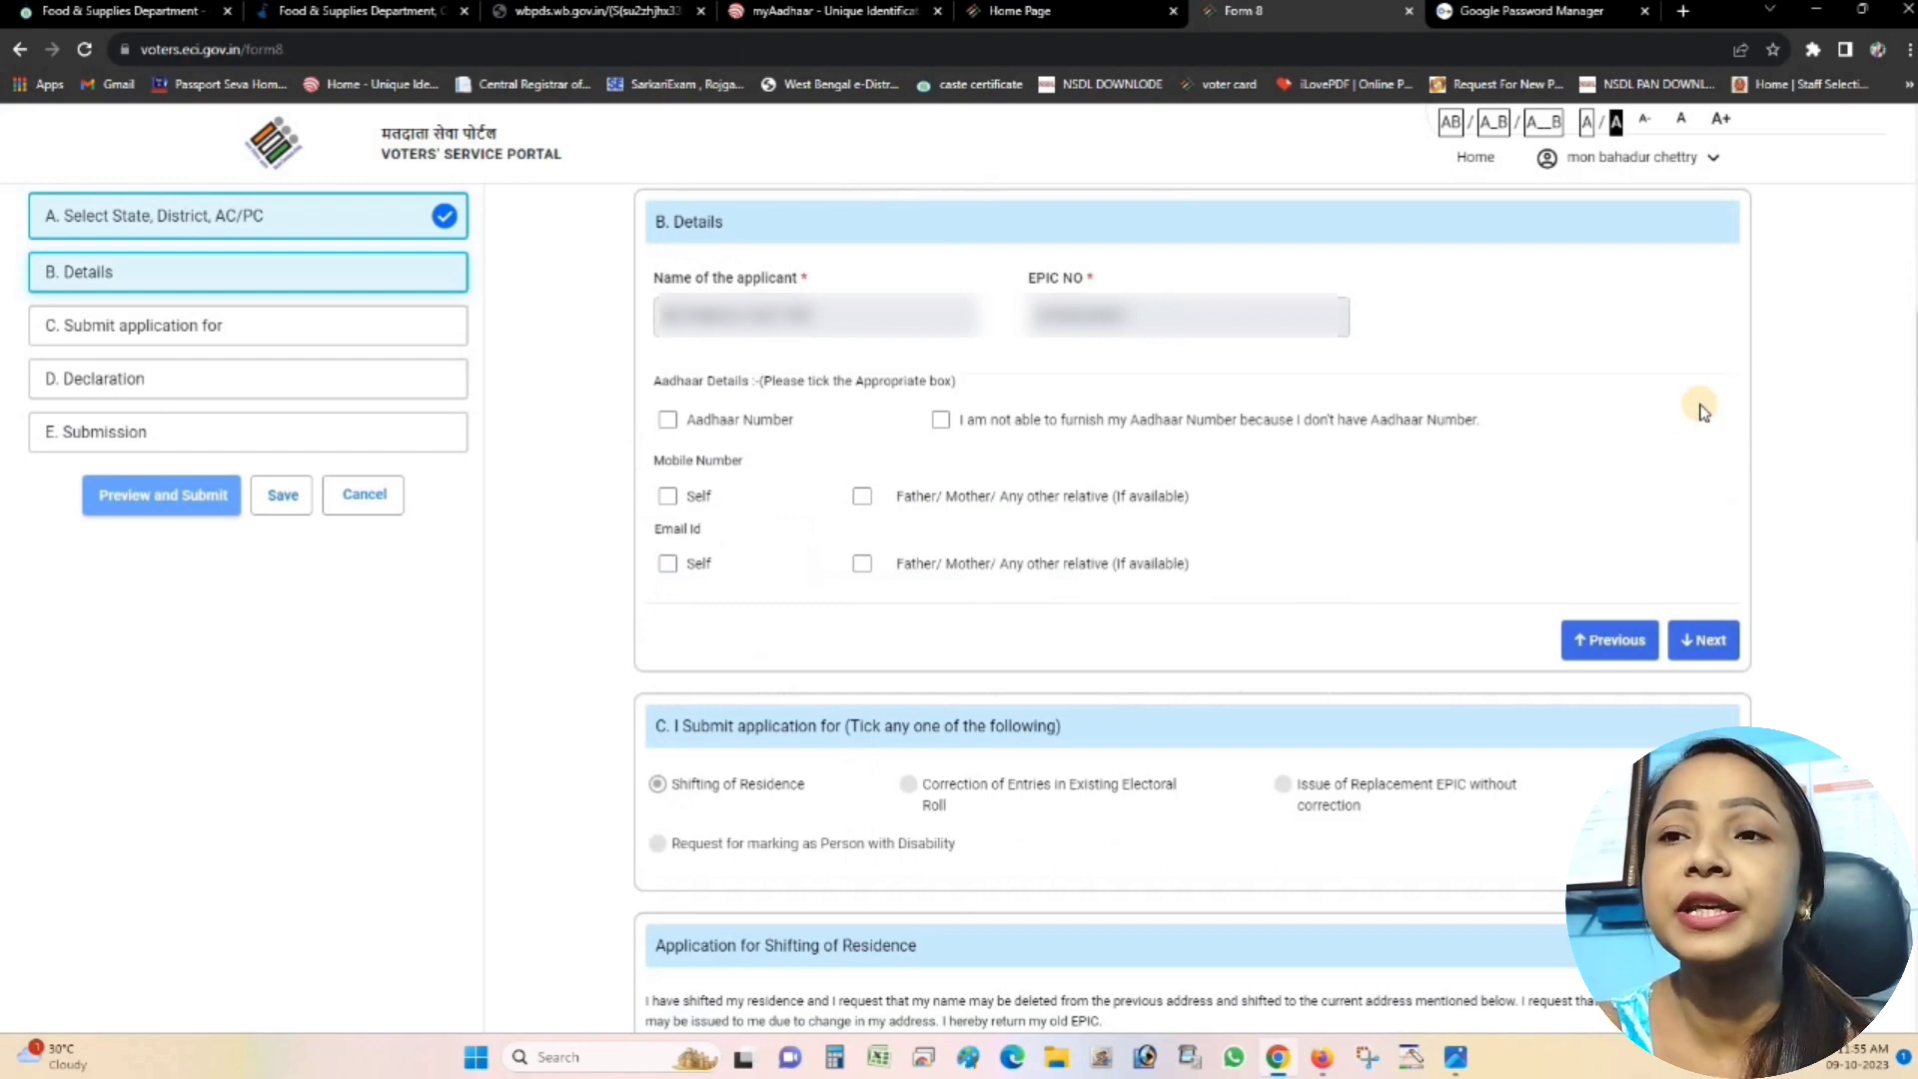
Tick Aadhaar Number and enter the applicant's Aadhaar number.
{"action": "scroll", "coordinate": [753, 544], "scroll_direction": "up", "scroll_amount": 1}
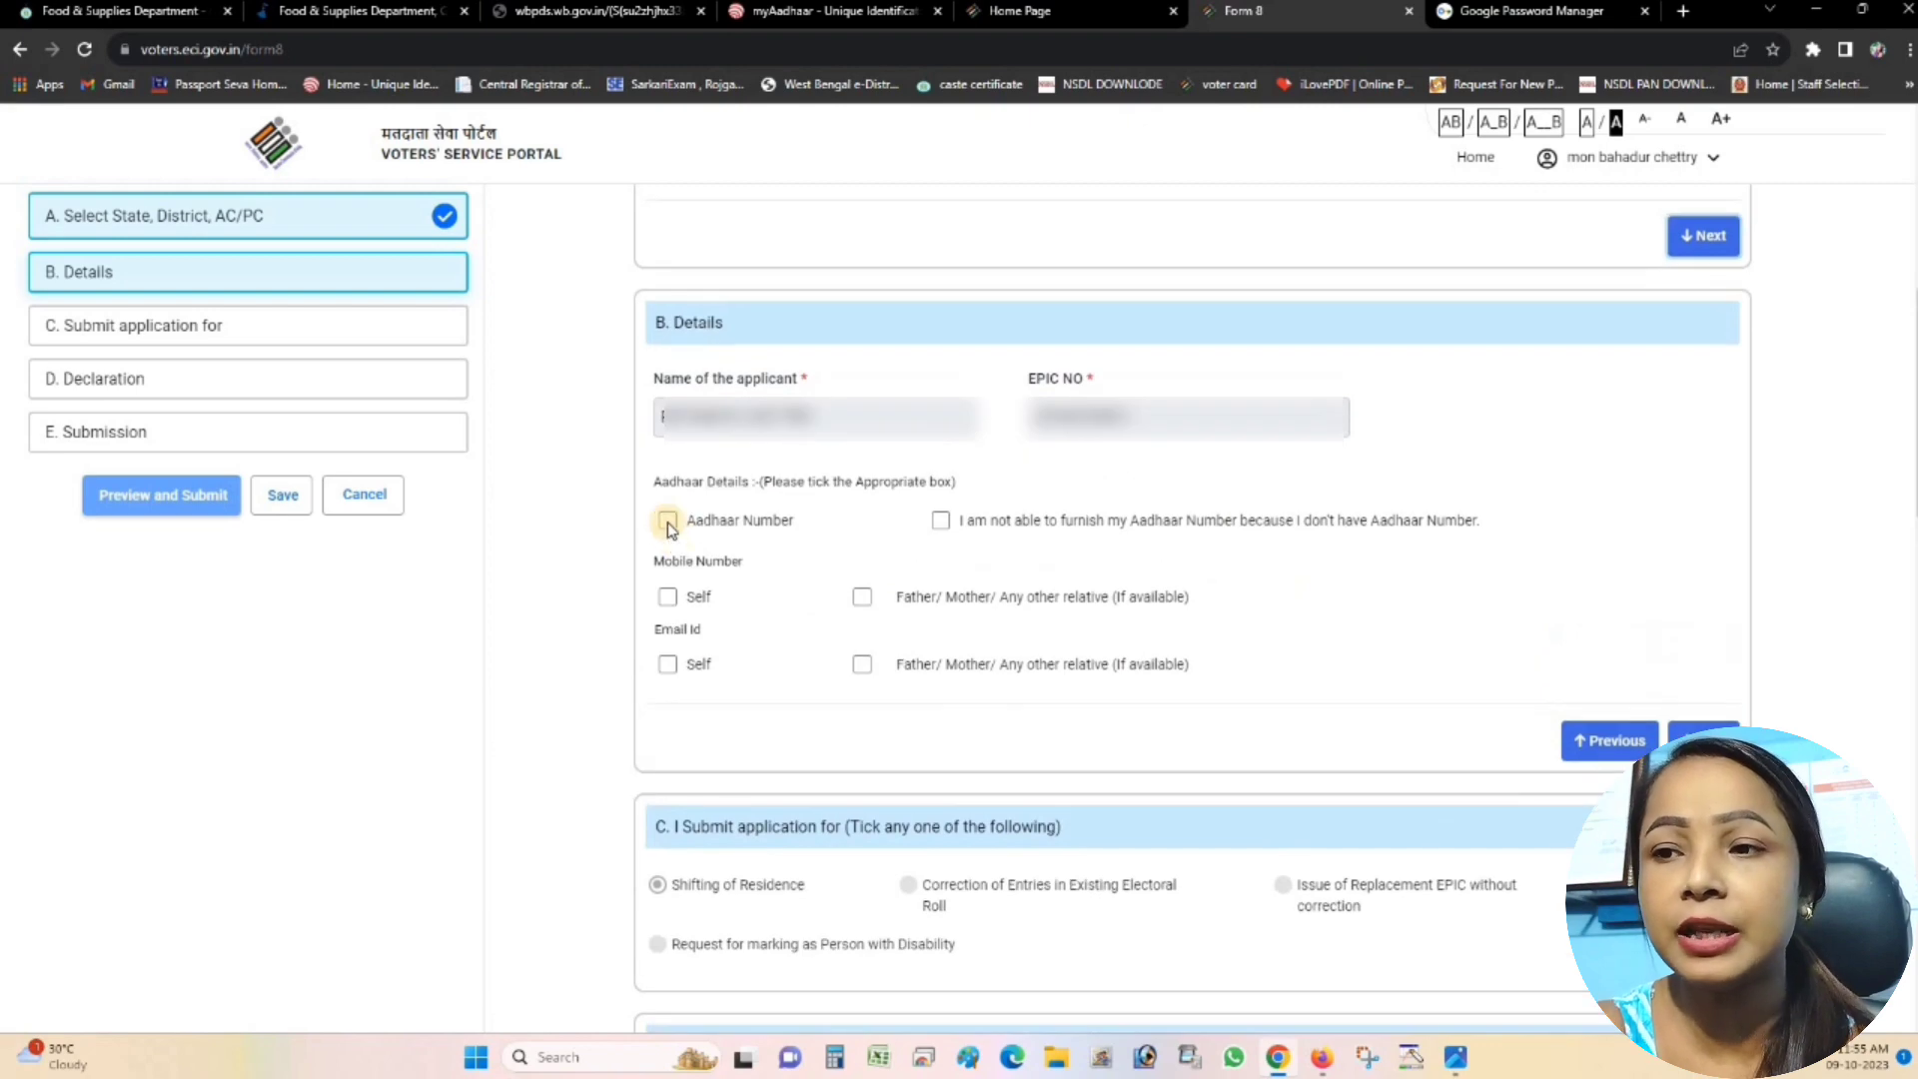
{"action": "left_click", "coordinate": [668, 520]}
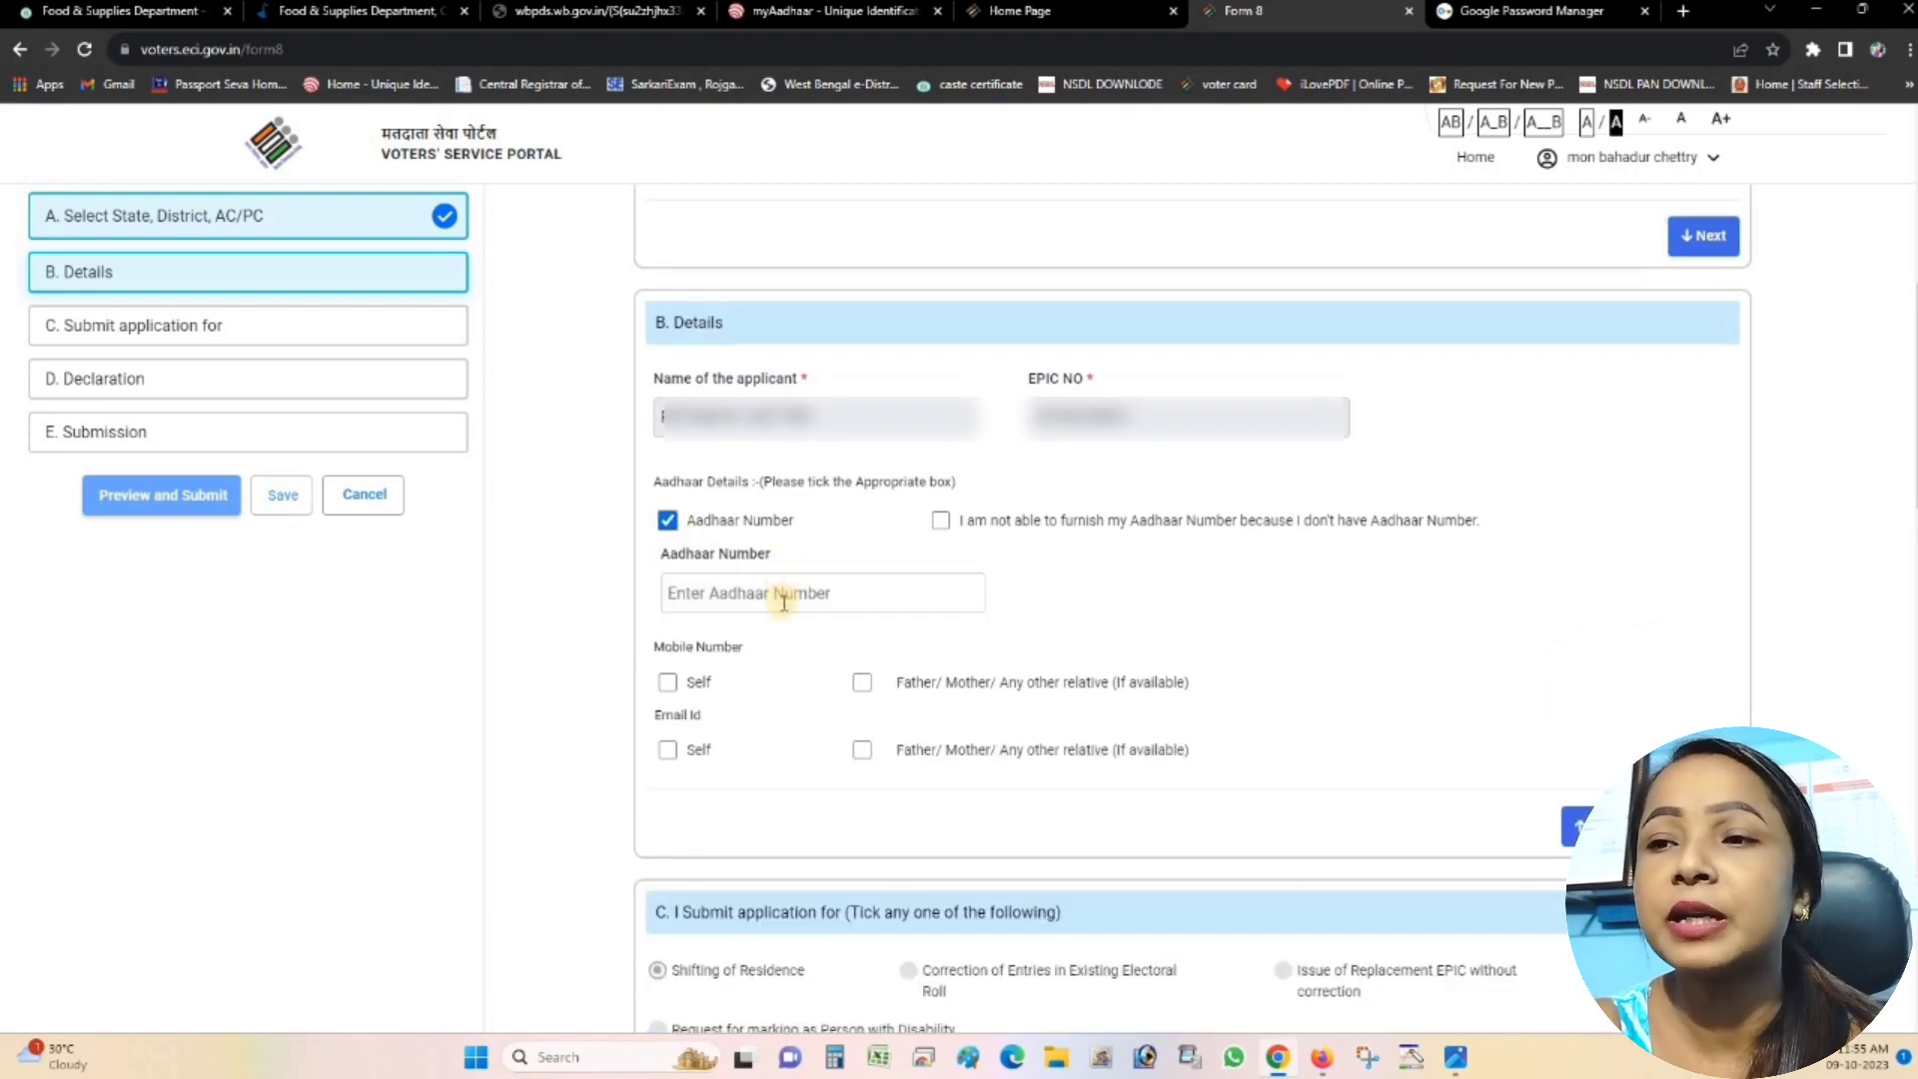
{"action": "left_click", "coordinate": [783, 601]}
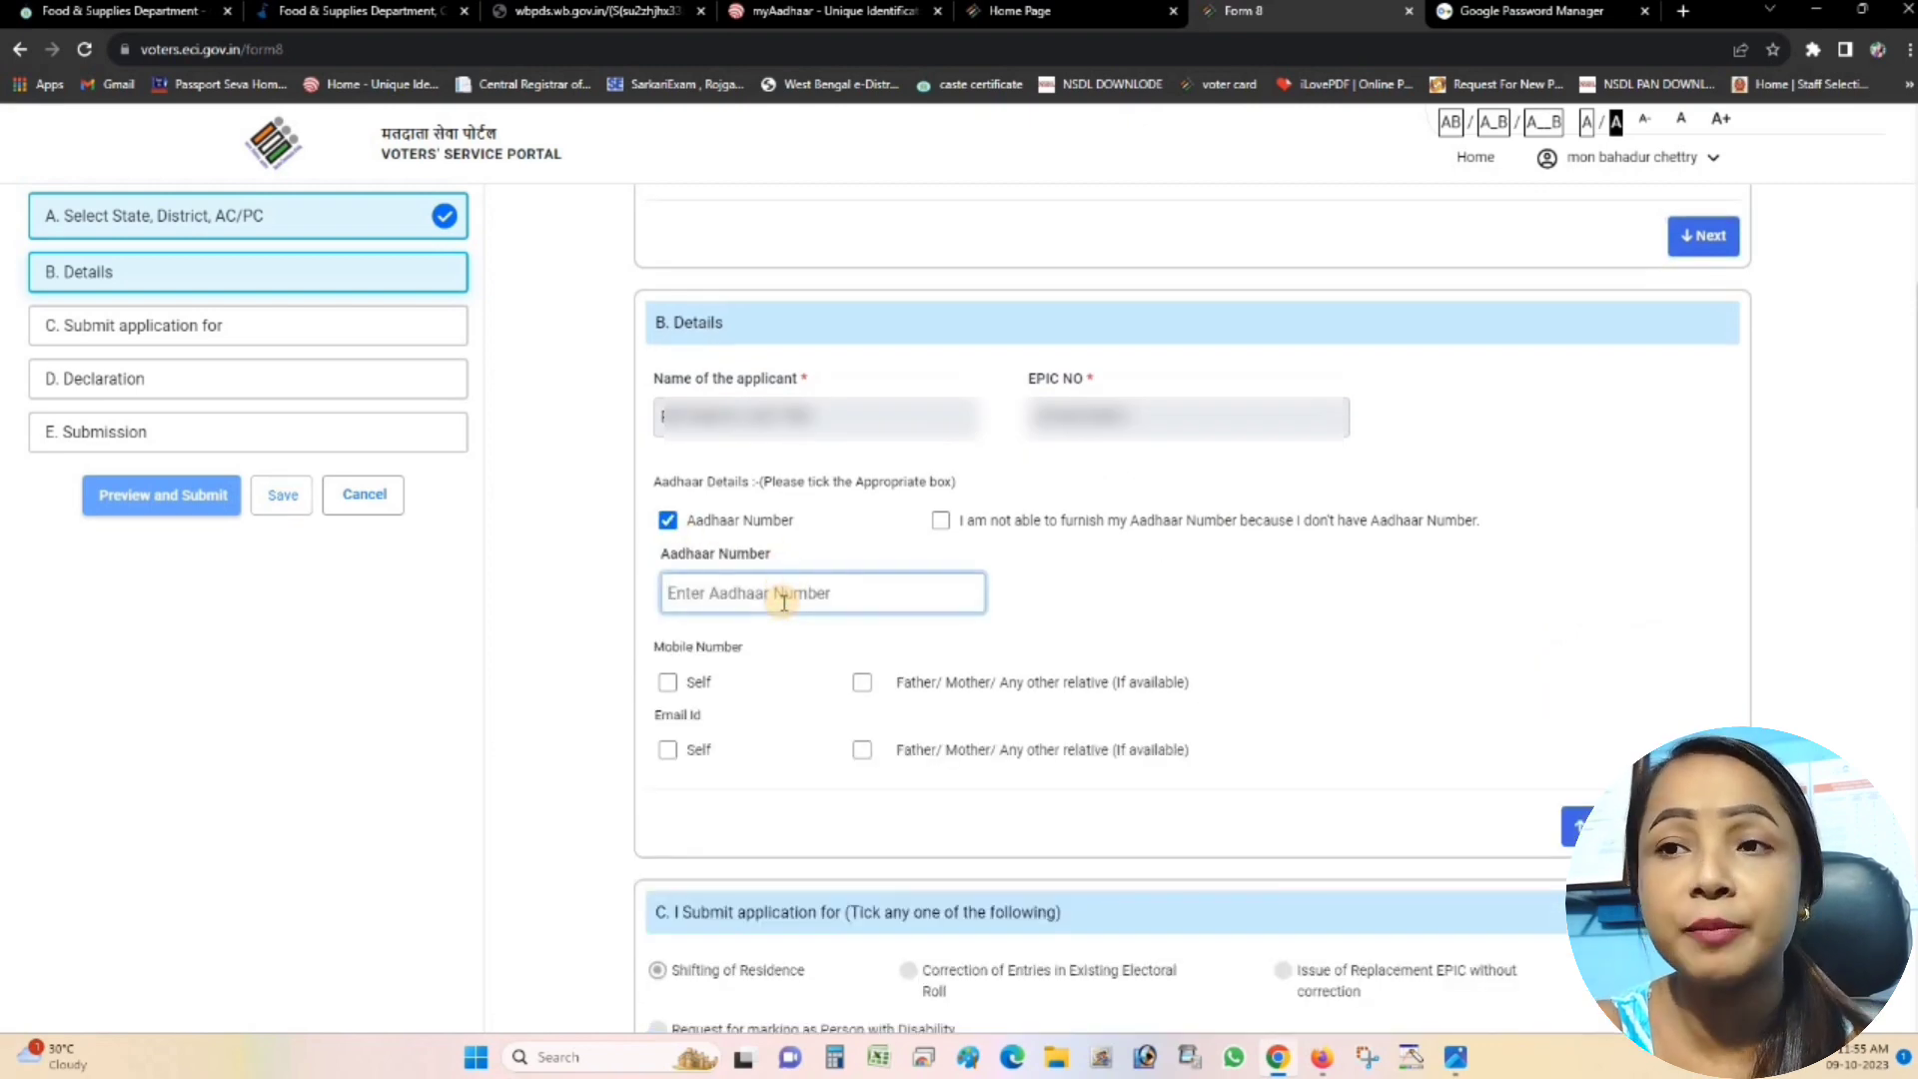
{"action": "type", "text": "•••••"}
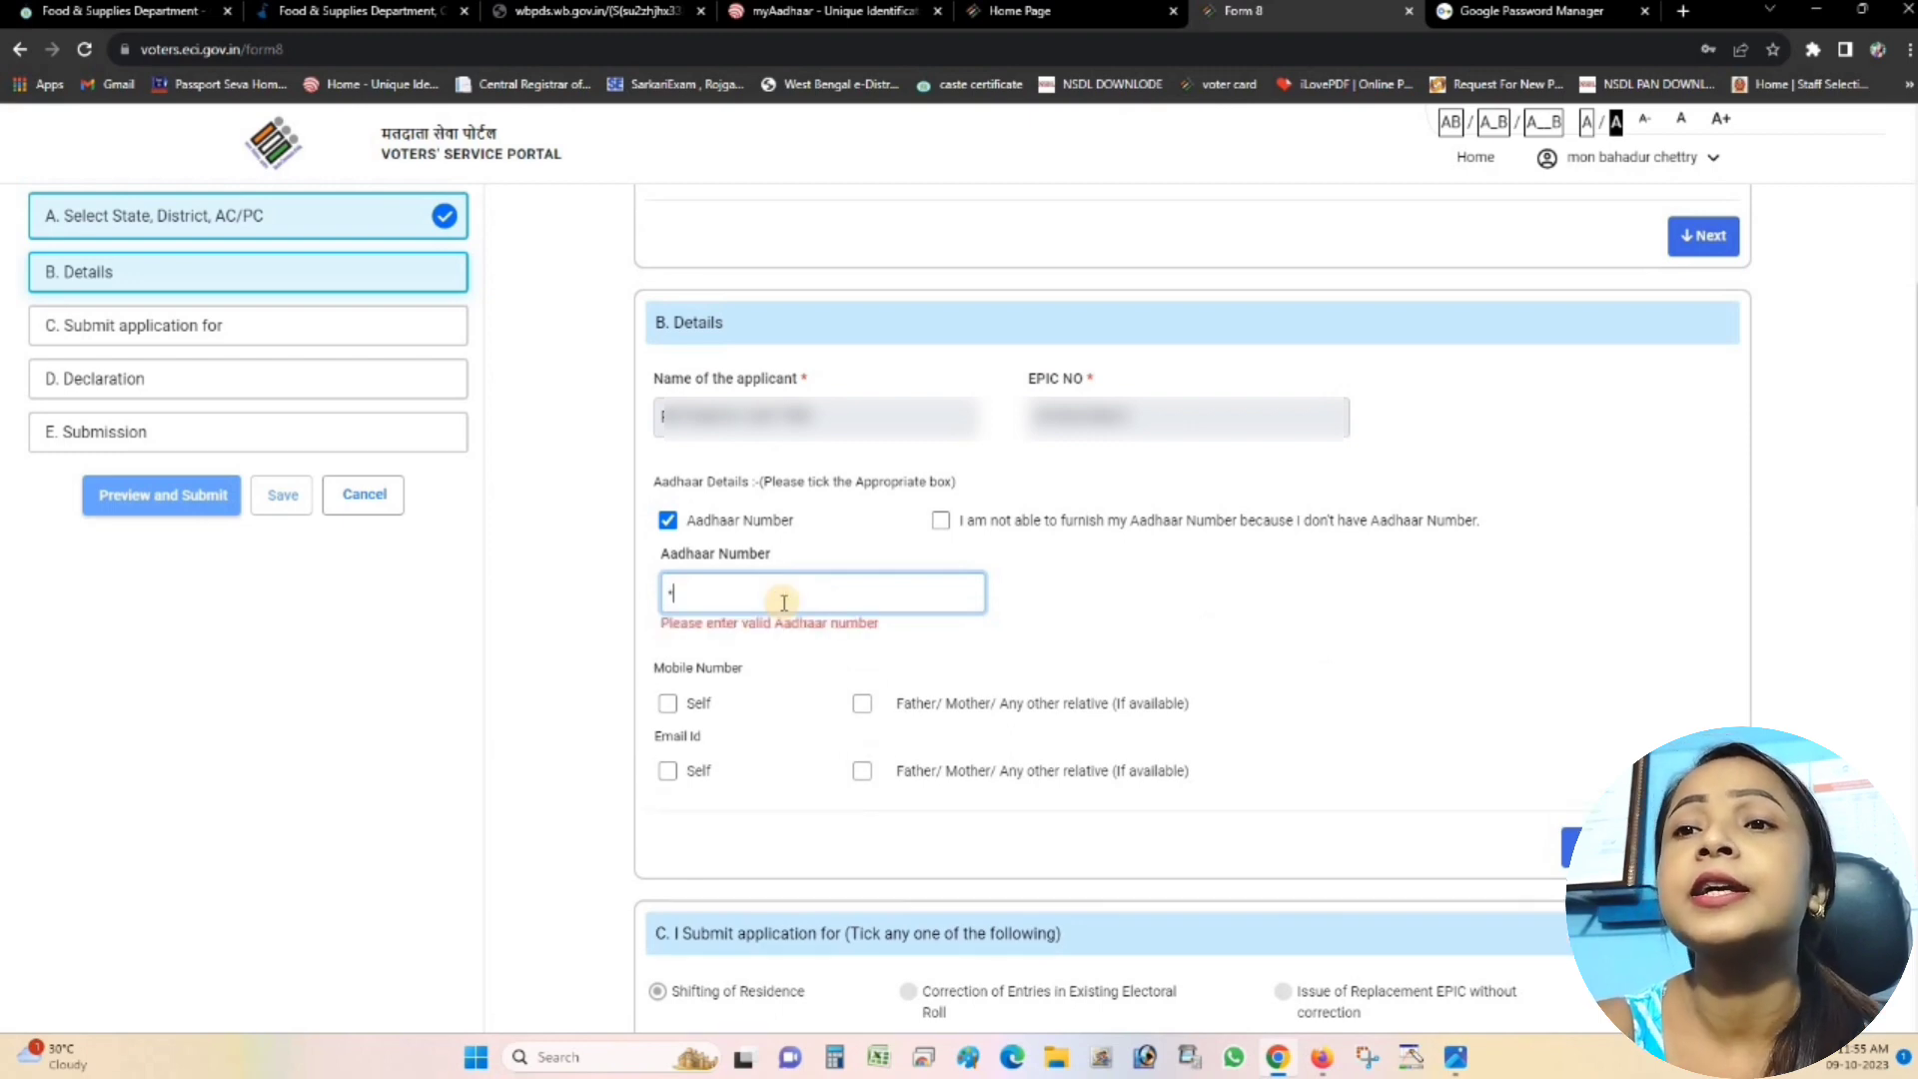
{"action": "type", "text": "•••••"}
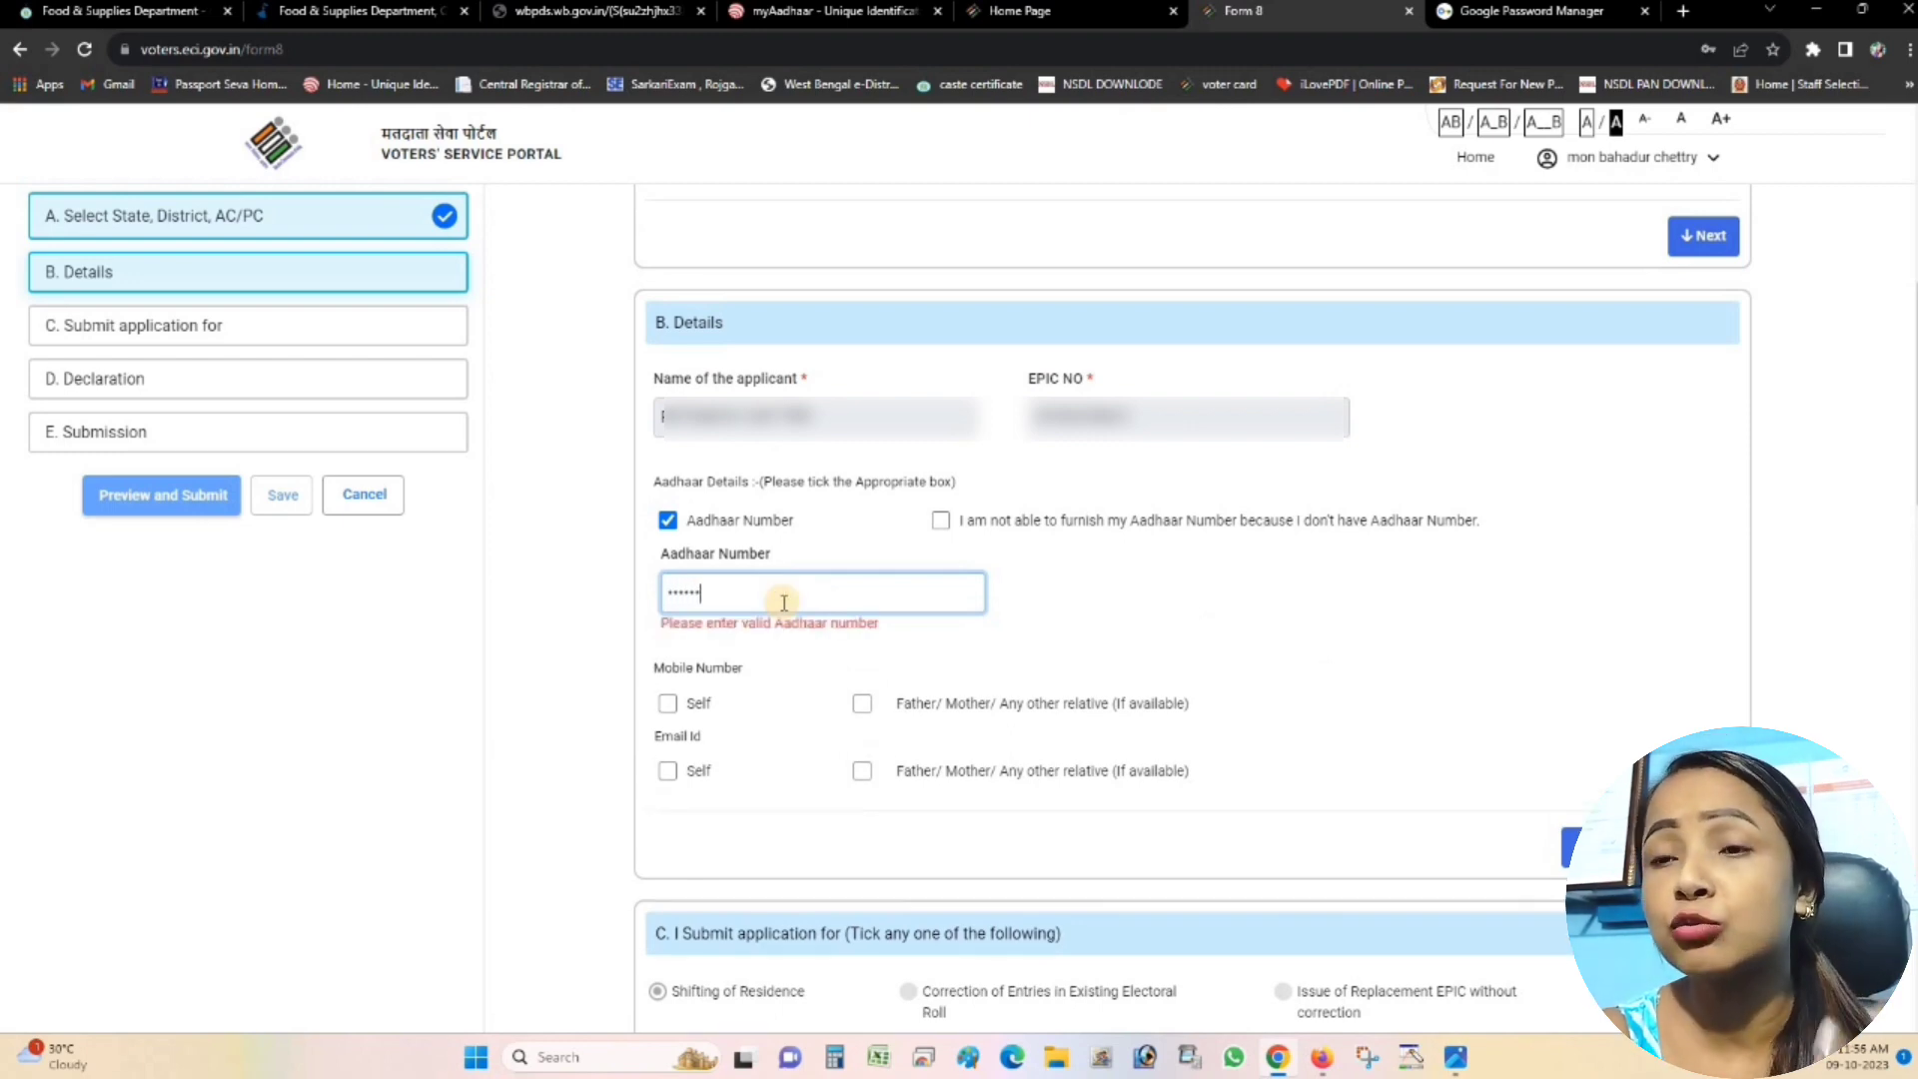
{"action": "type", "text": "••"}
Choose Self for mobile number, enter the applicant's mobile number, and complete the Details section.
{"action": "scroll", "coordinate": [700, 599], "scroll_direction": "down", "scroll_amount": 1}
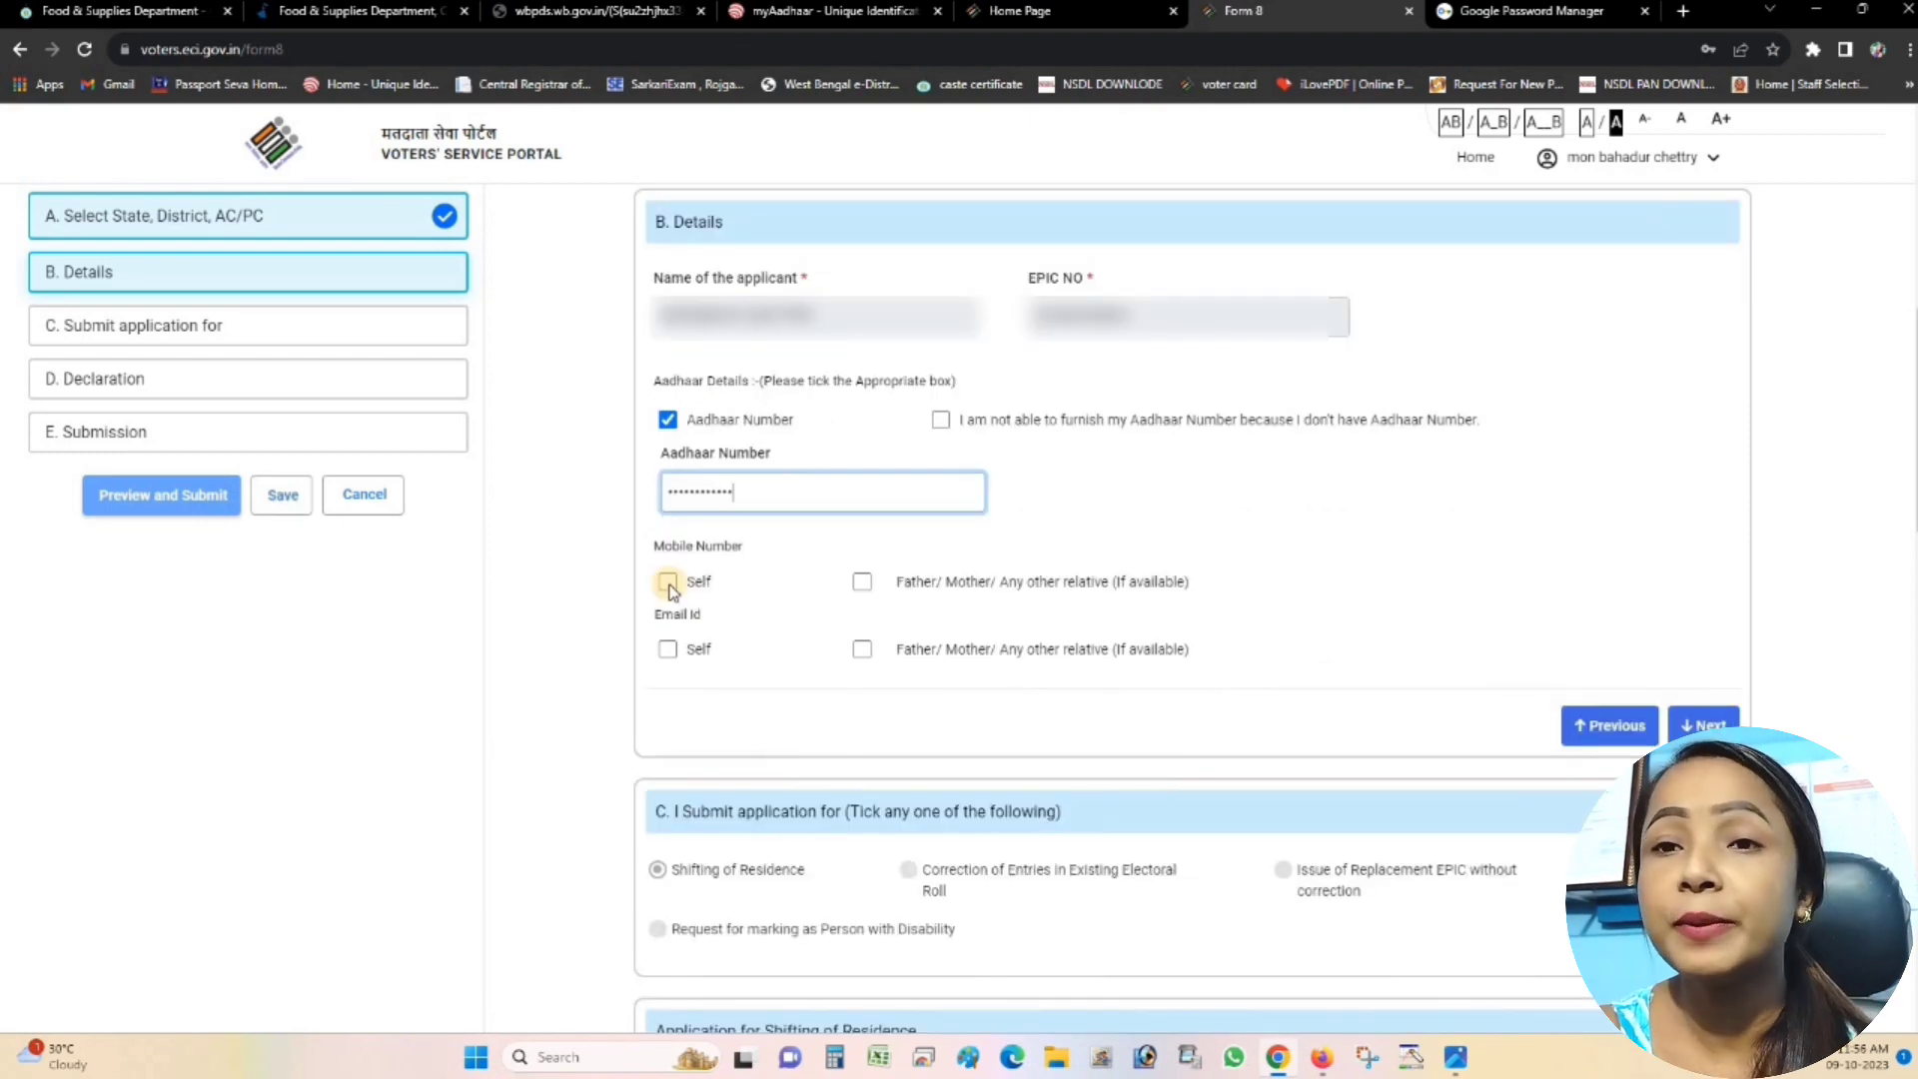
{"action": "left_click", "coordinate": [668, 581]}
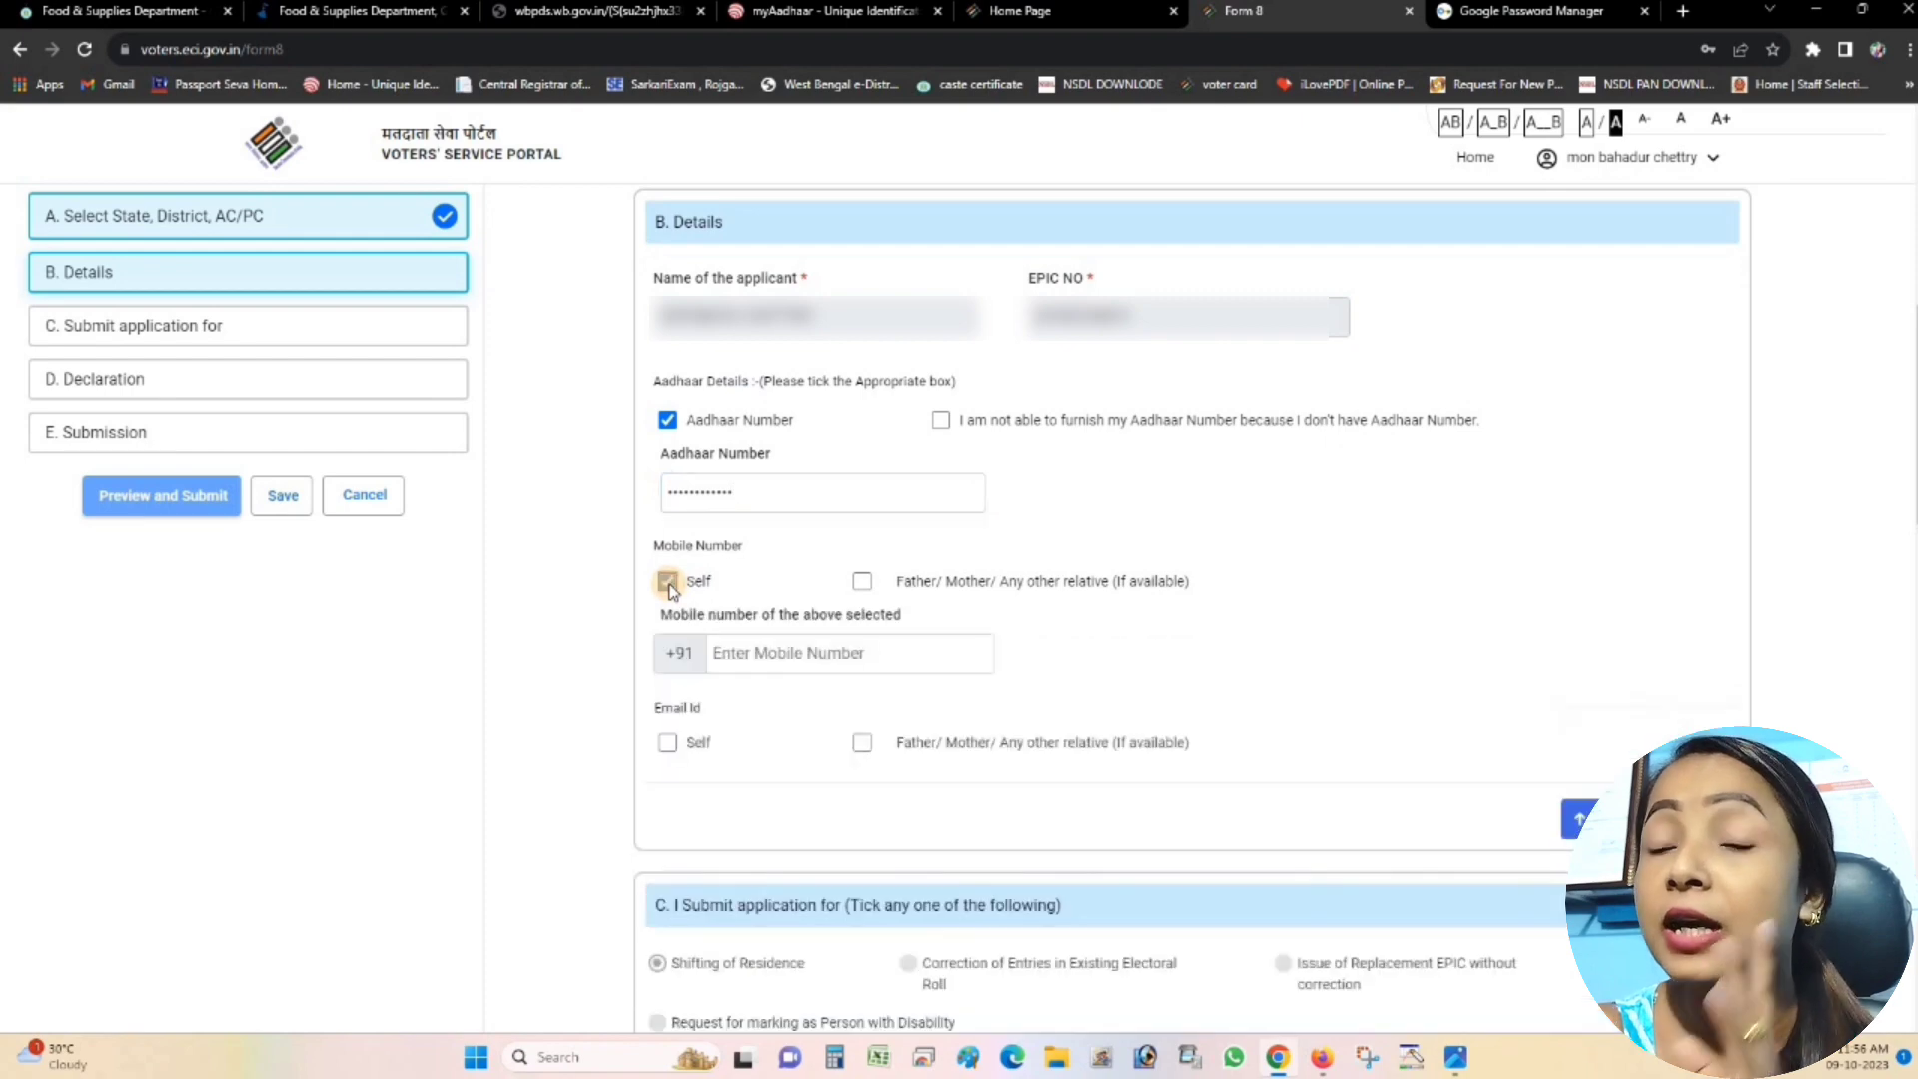
{"action": "left_click", "coordinate": [797, 660]}
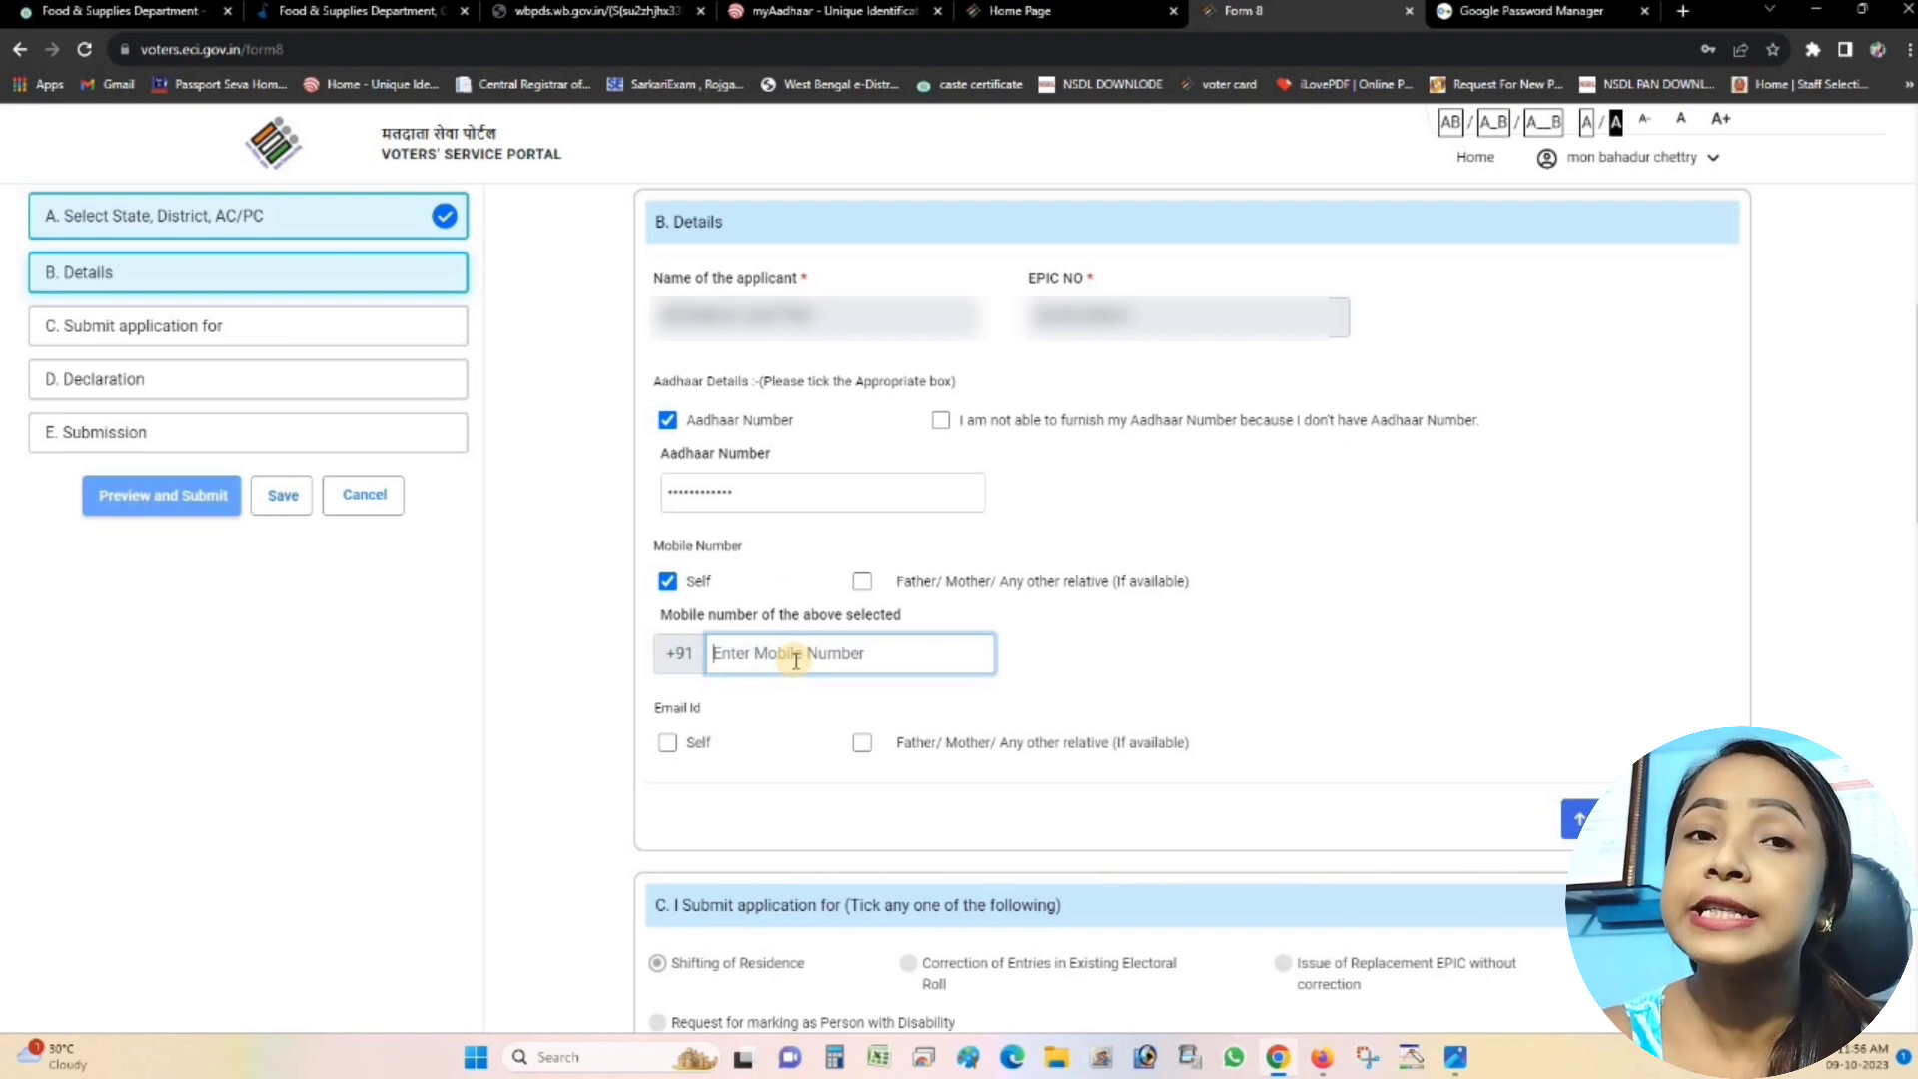
{"action": "type", "text": "94"}
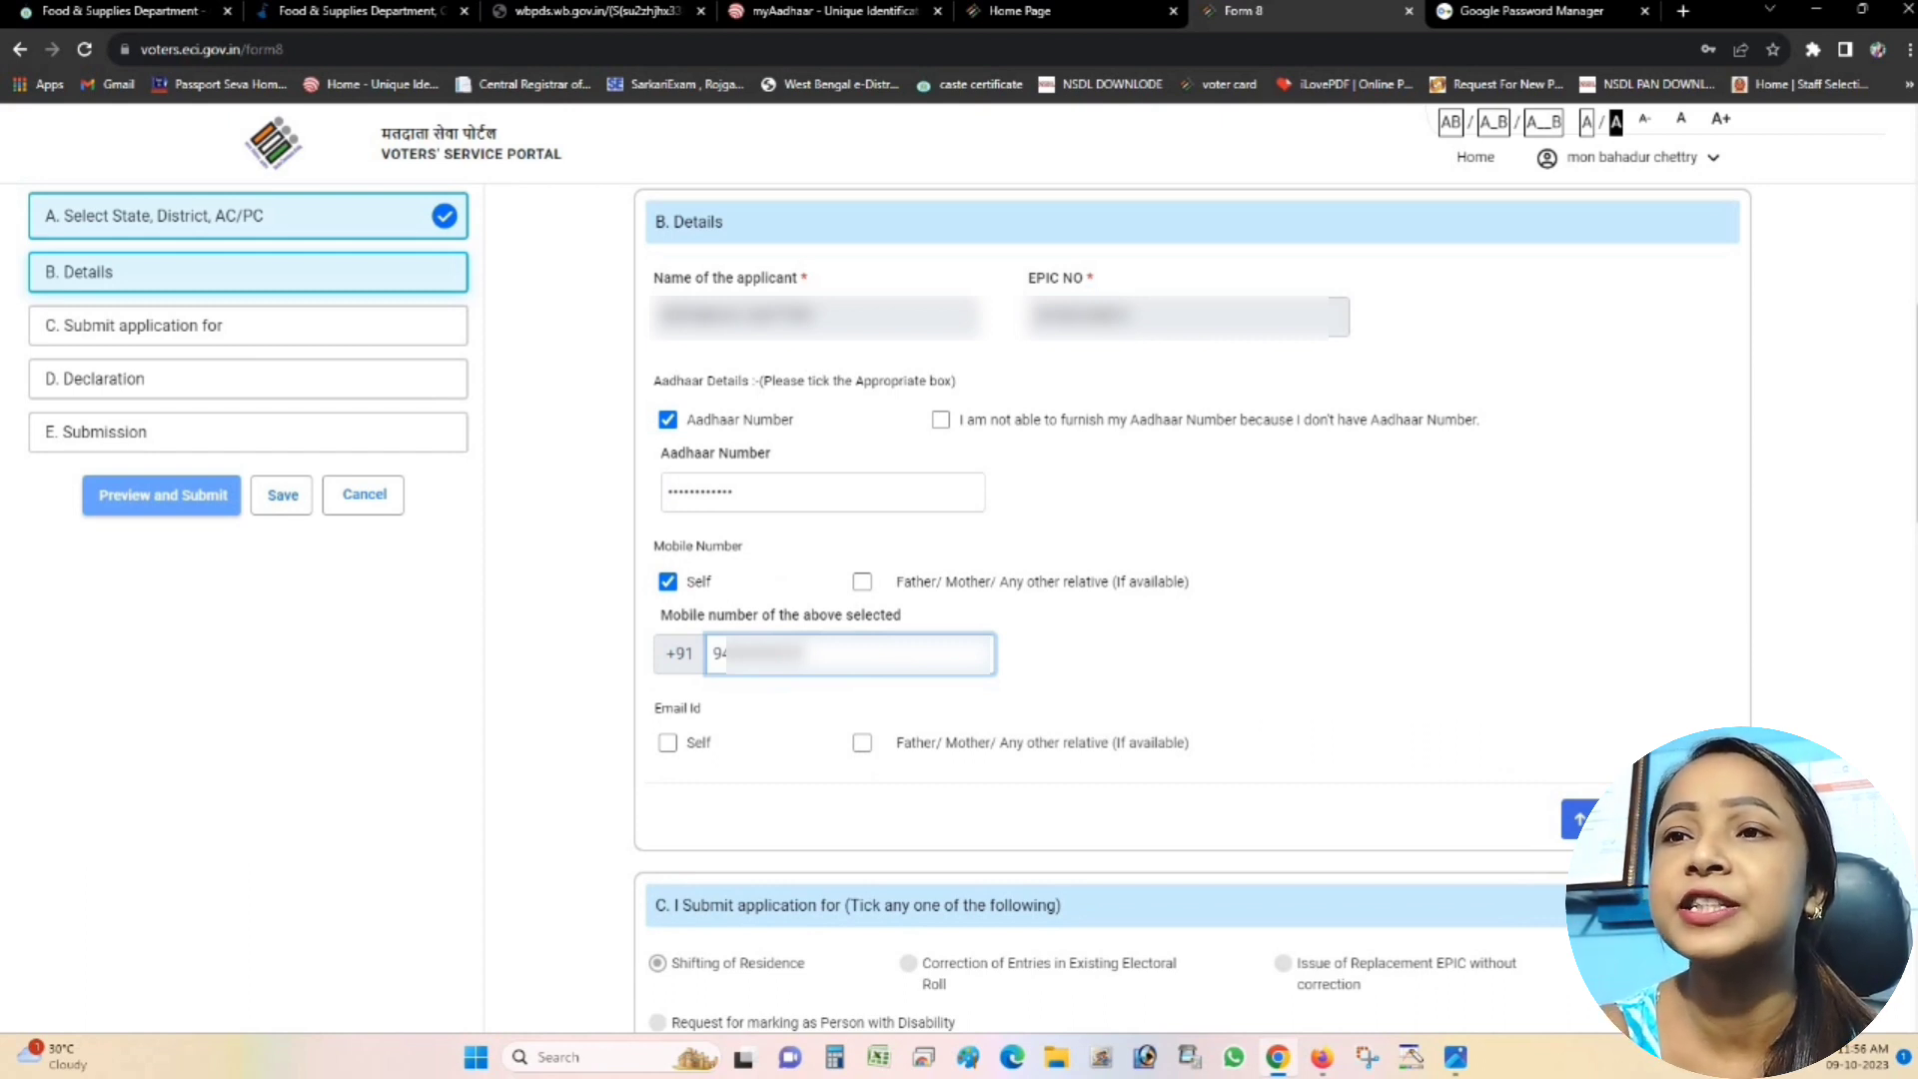
{"action": "left_click", "coordinate": [1599, 819]}
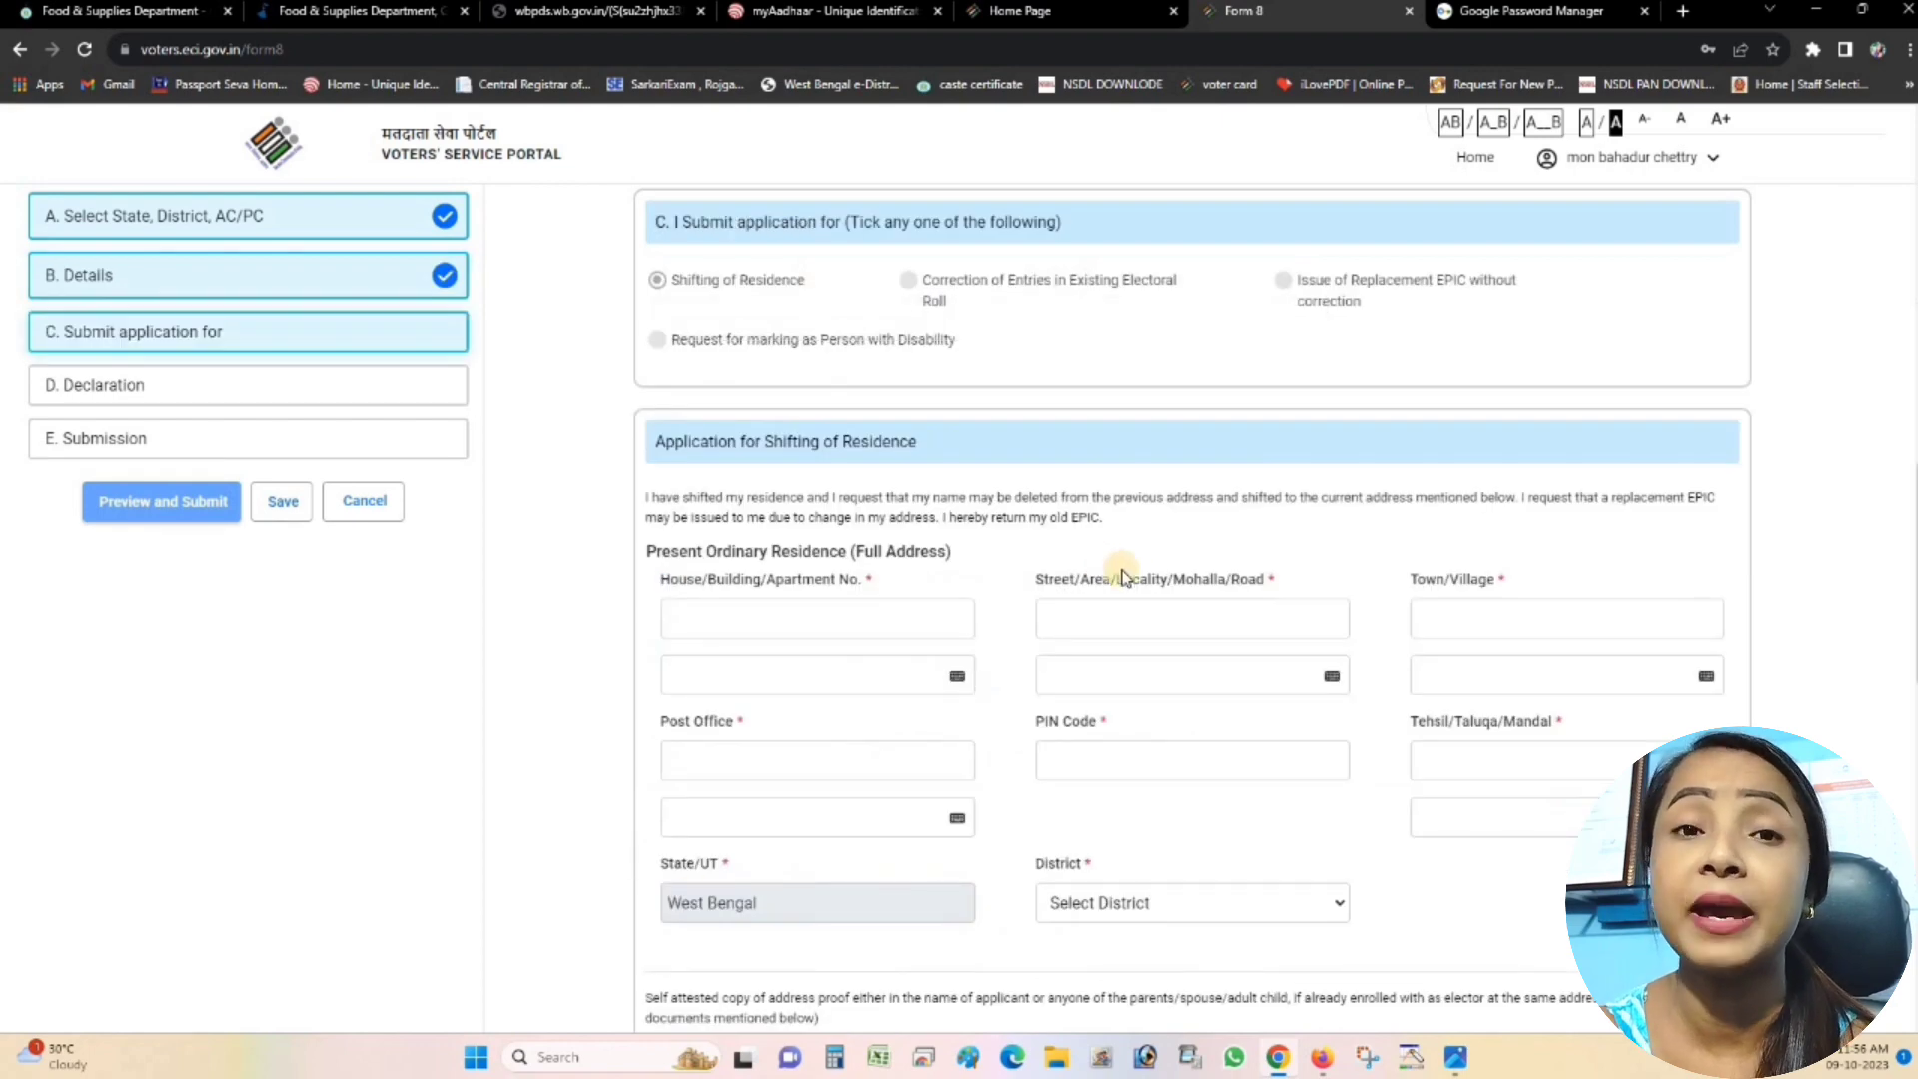
Enter the house/building number and street/locality of the present address.
{"action": "scroll", "coordinate": [1092, 518], "scroll_direction": "down", "scroll_amount": 2}
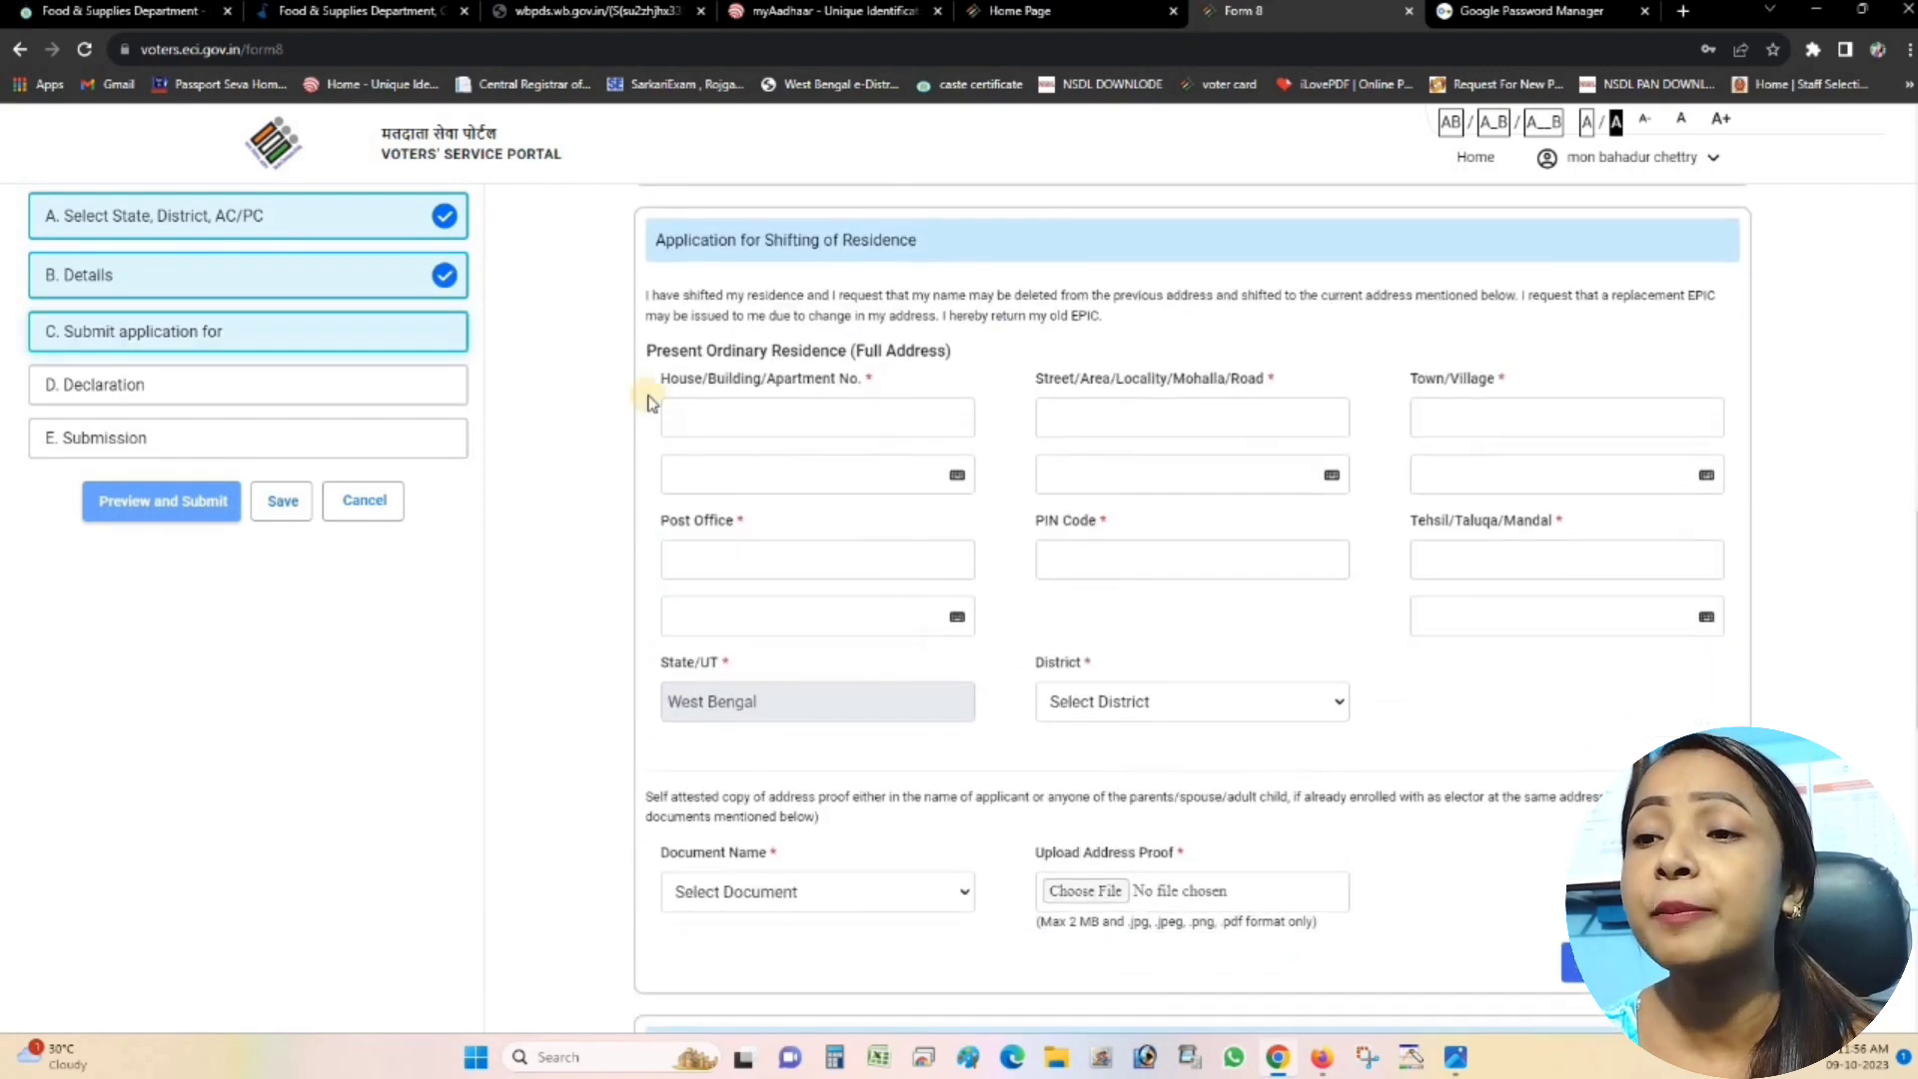
{"action": "left_click", "coordinate": [770, 427]}
{"action": "type", "text": "NEW"}
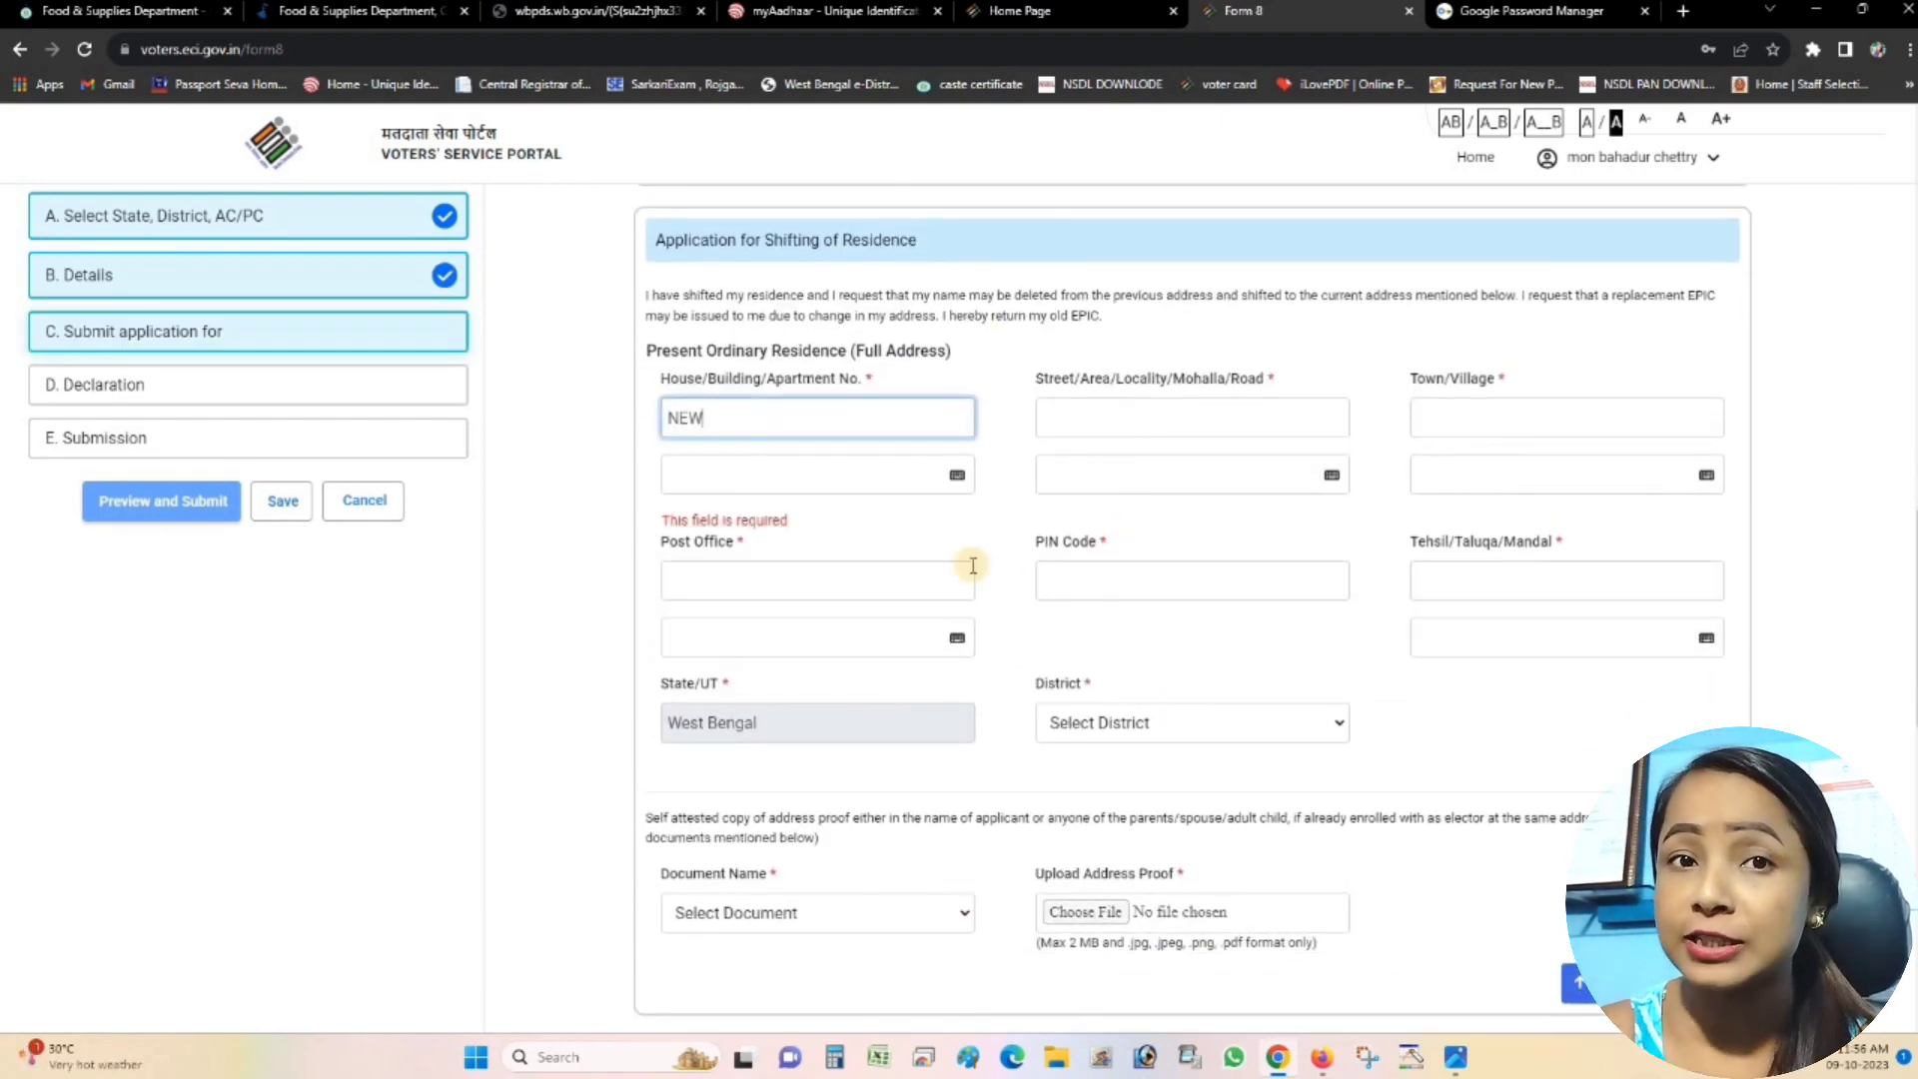
{"action": "left_click", "coordinate": [919, 476]}
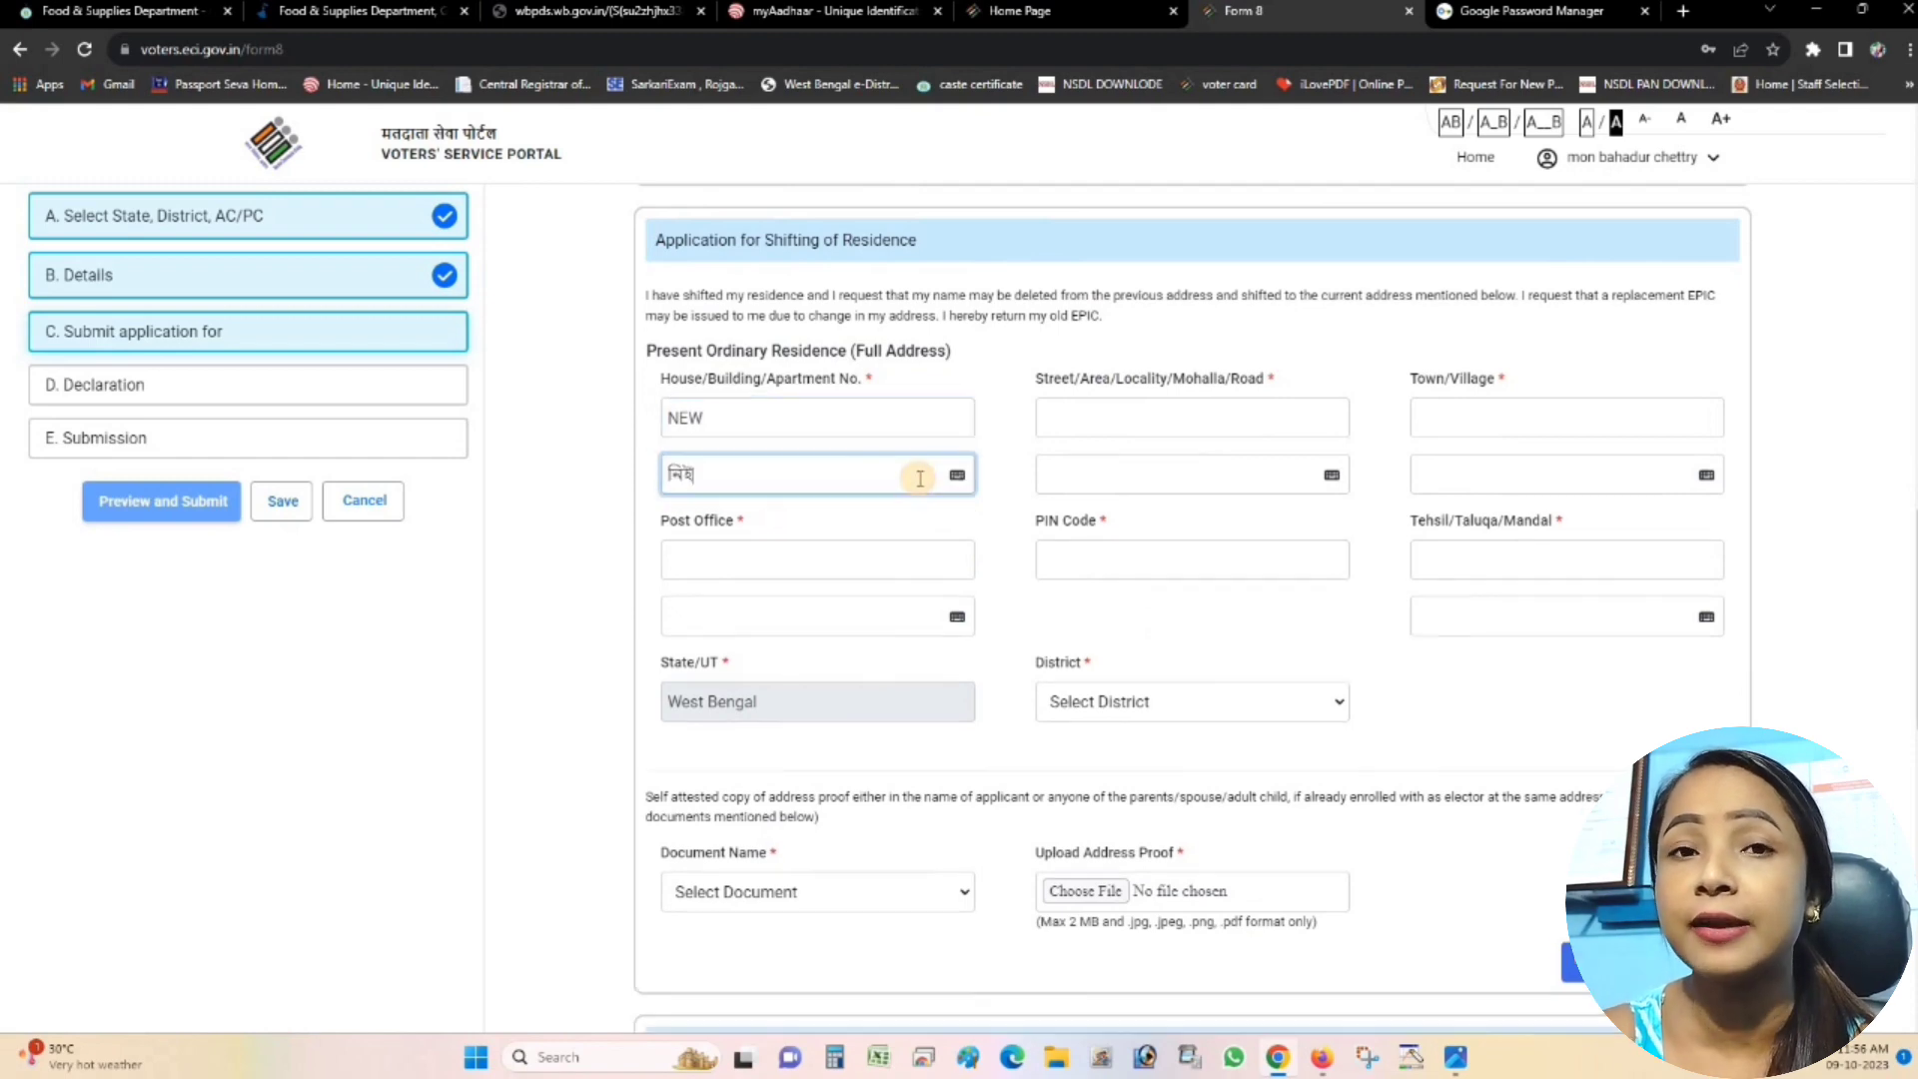
{"action": "left_click", "coordinate": [1106, 422]}
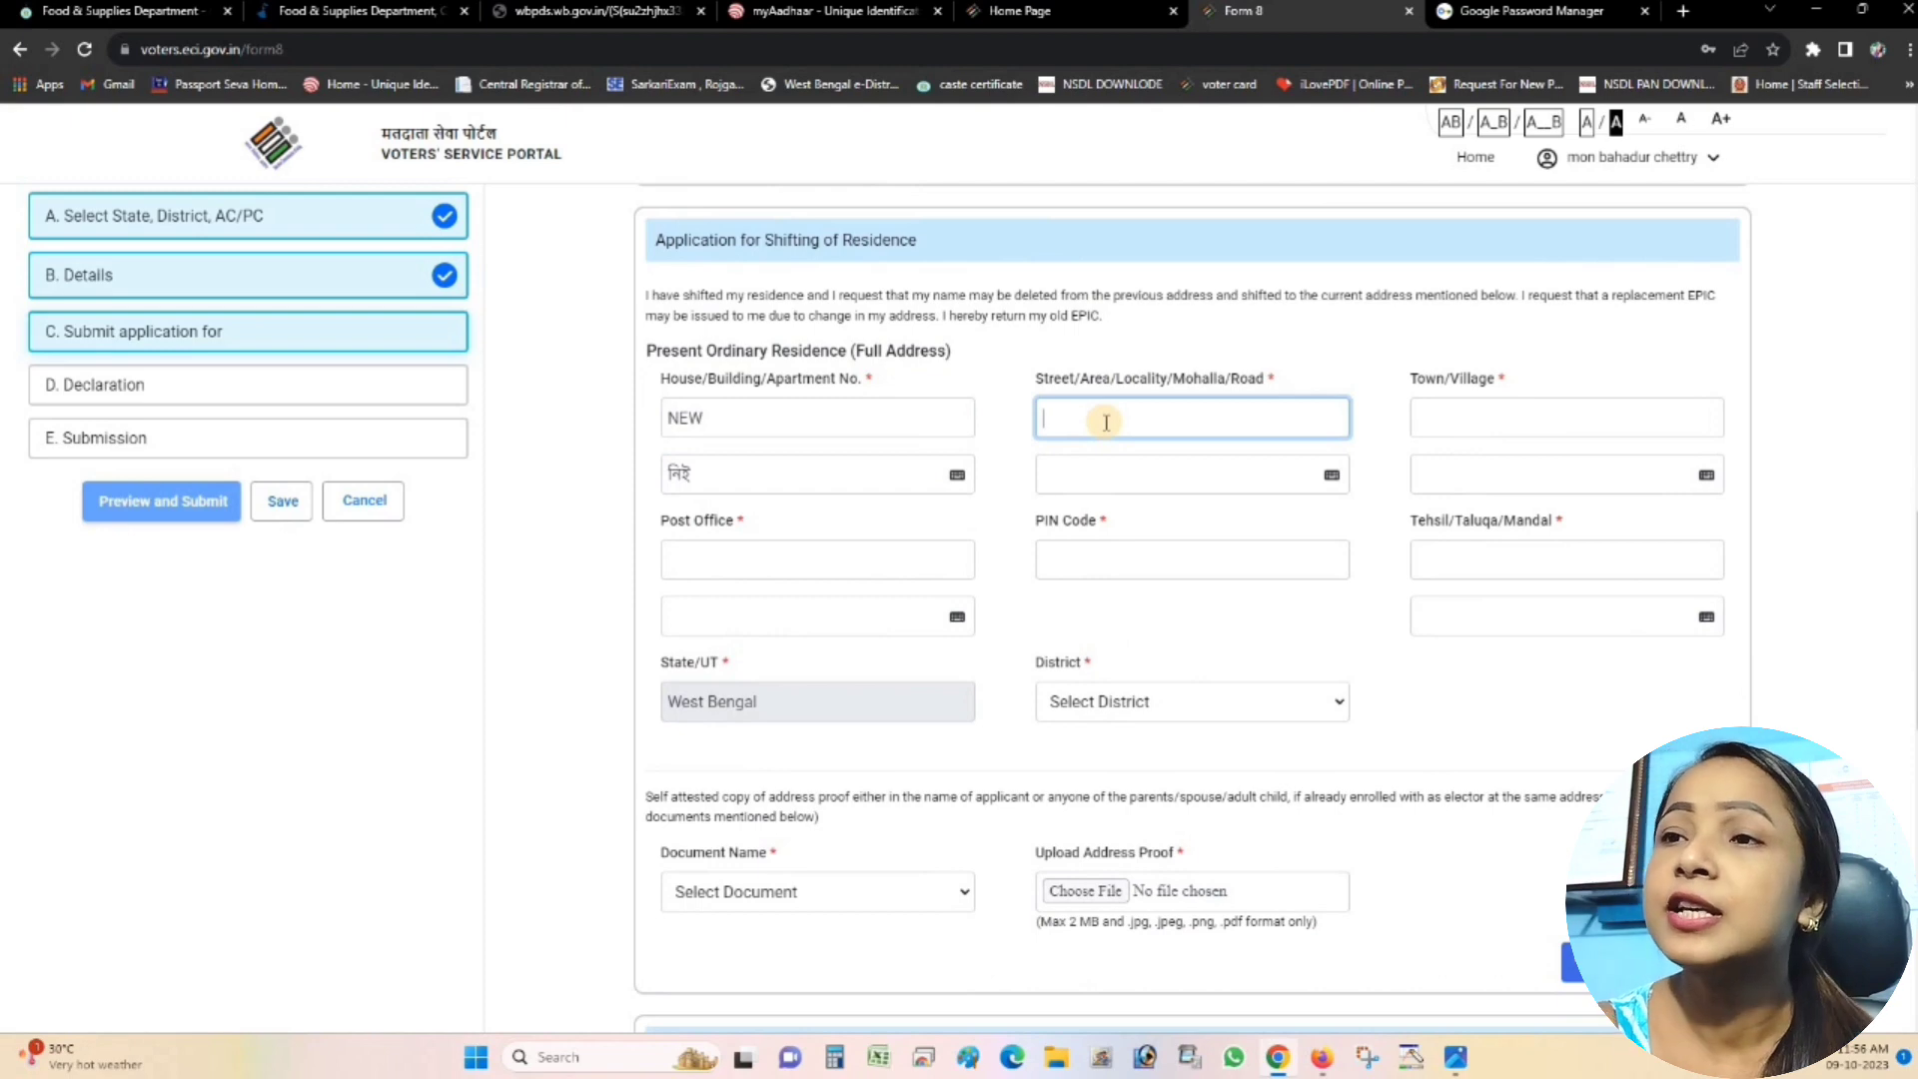
{"action": "type", "text": "Mi"}
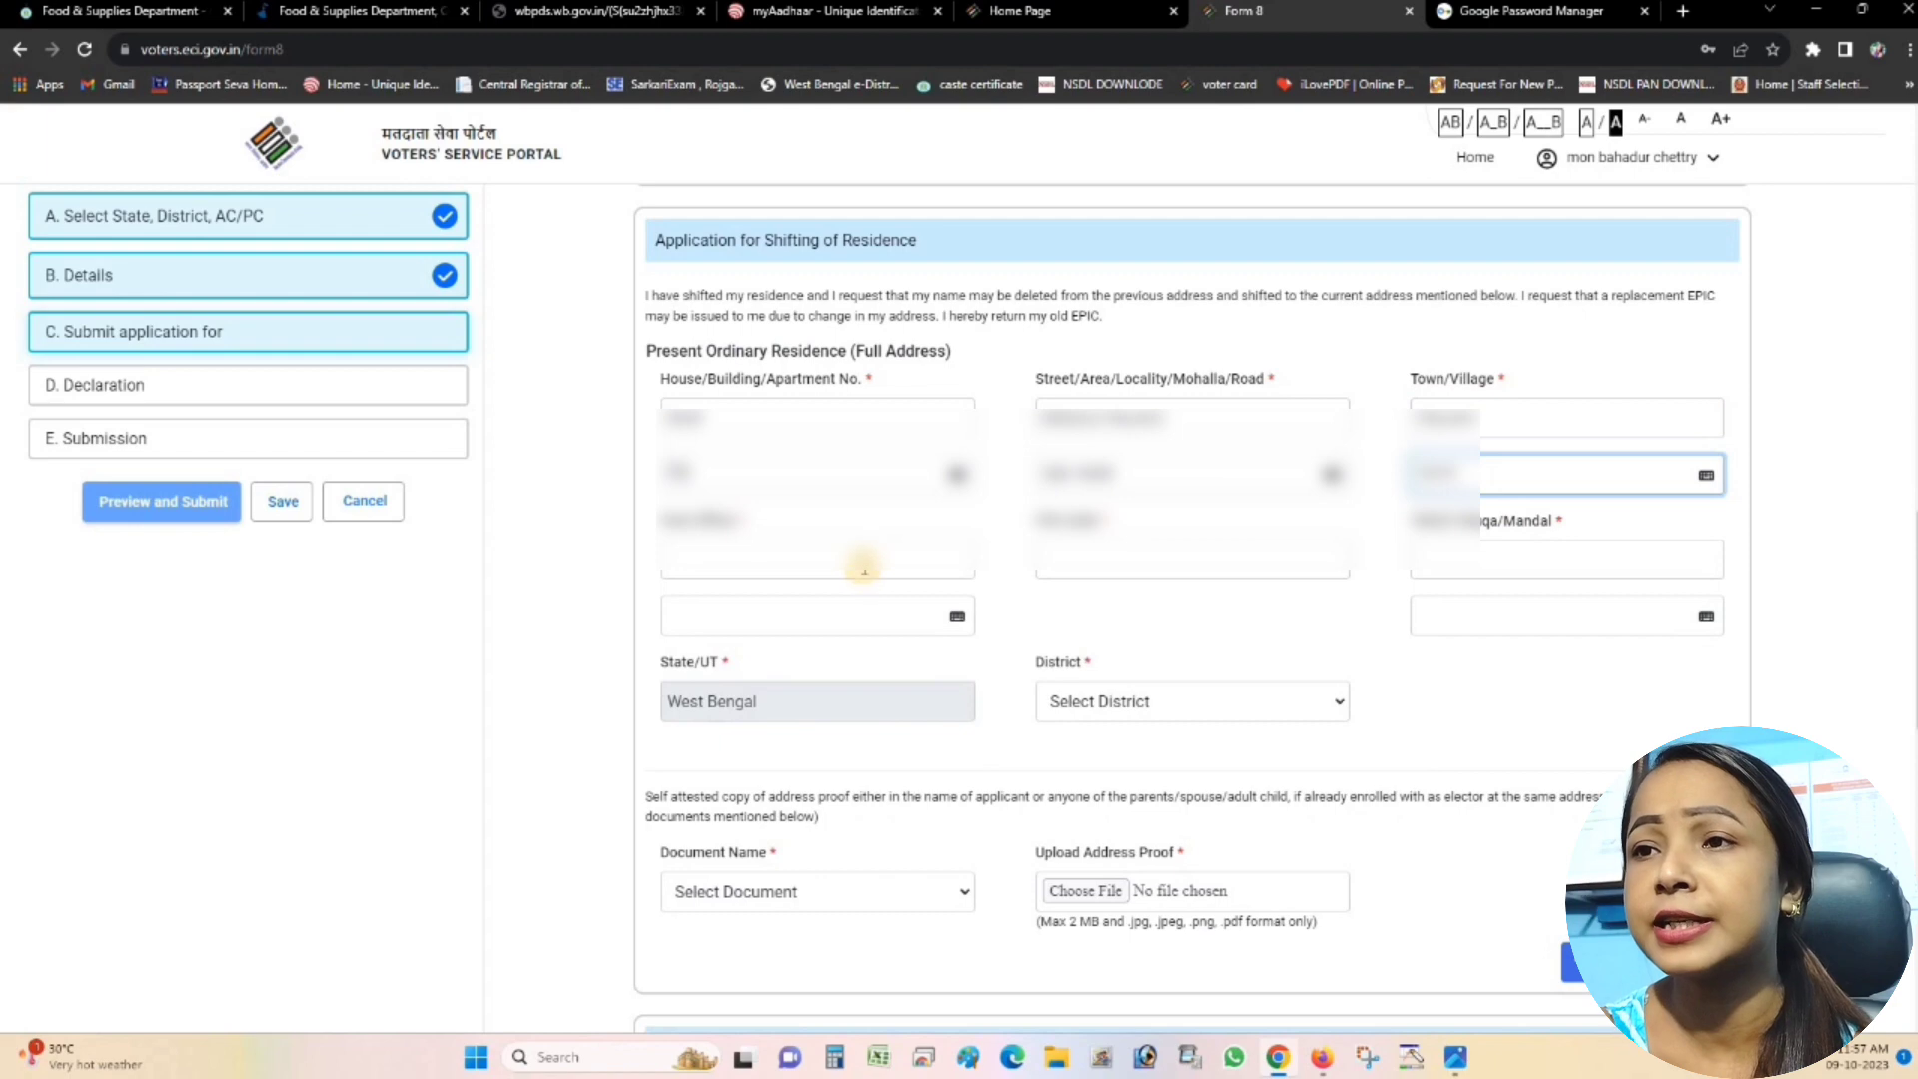
Fill in the post office and PIN code, briefly using the Bengali on-screen keyboard.
{"action": "left_click", "coordinate": [865, 567]}
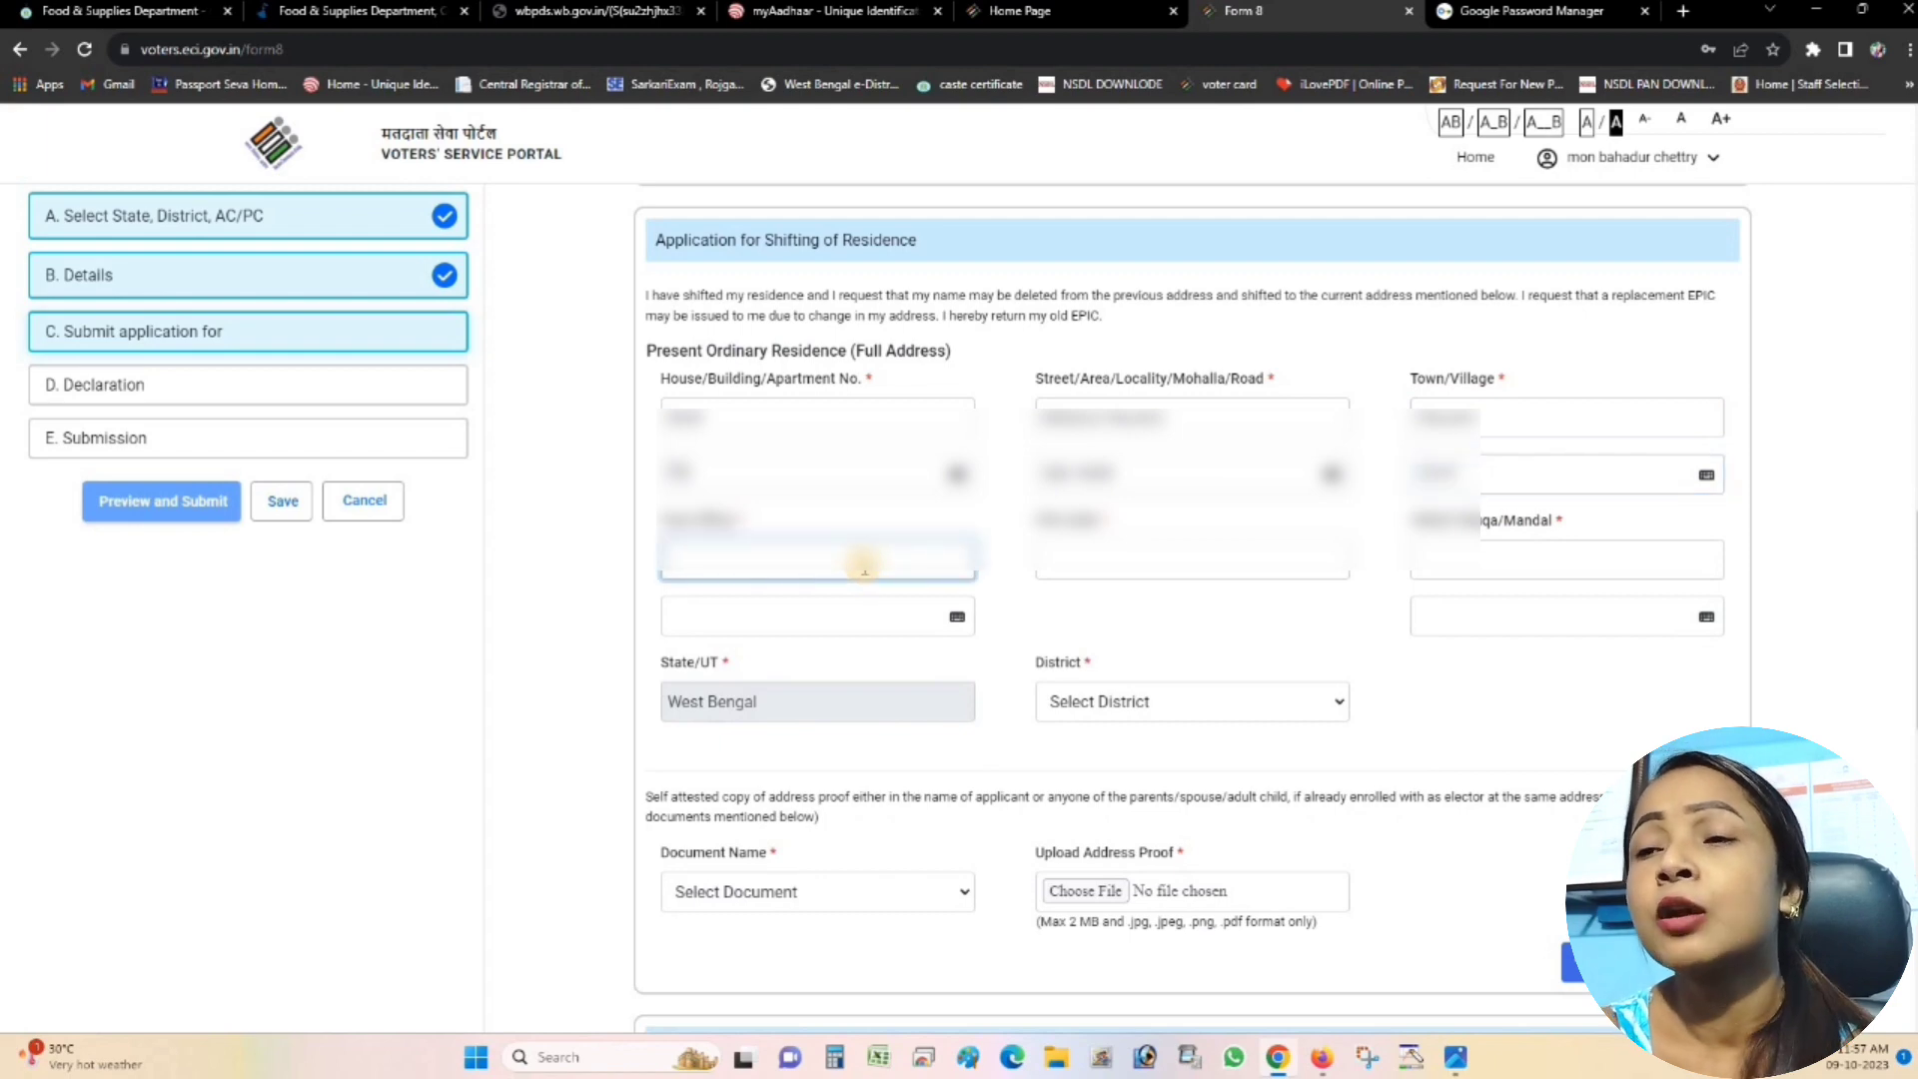
{"action": "type", "text": "Kalimpong"}
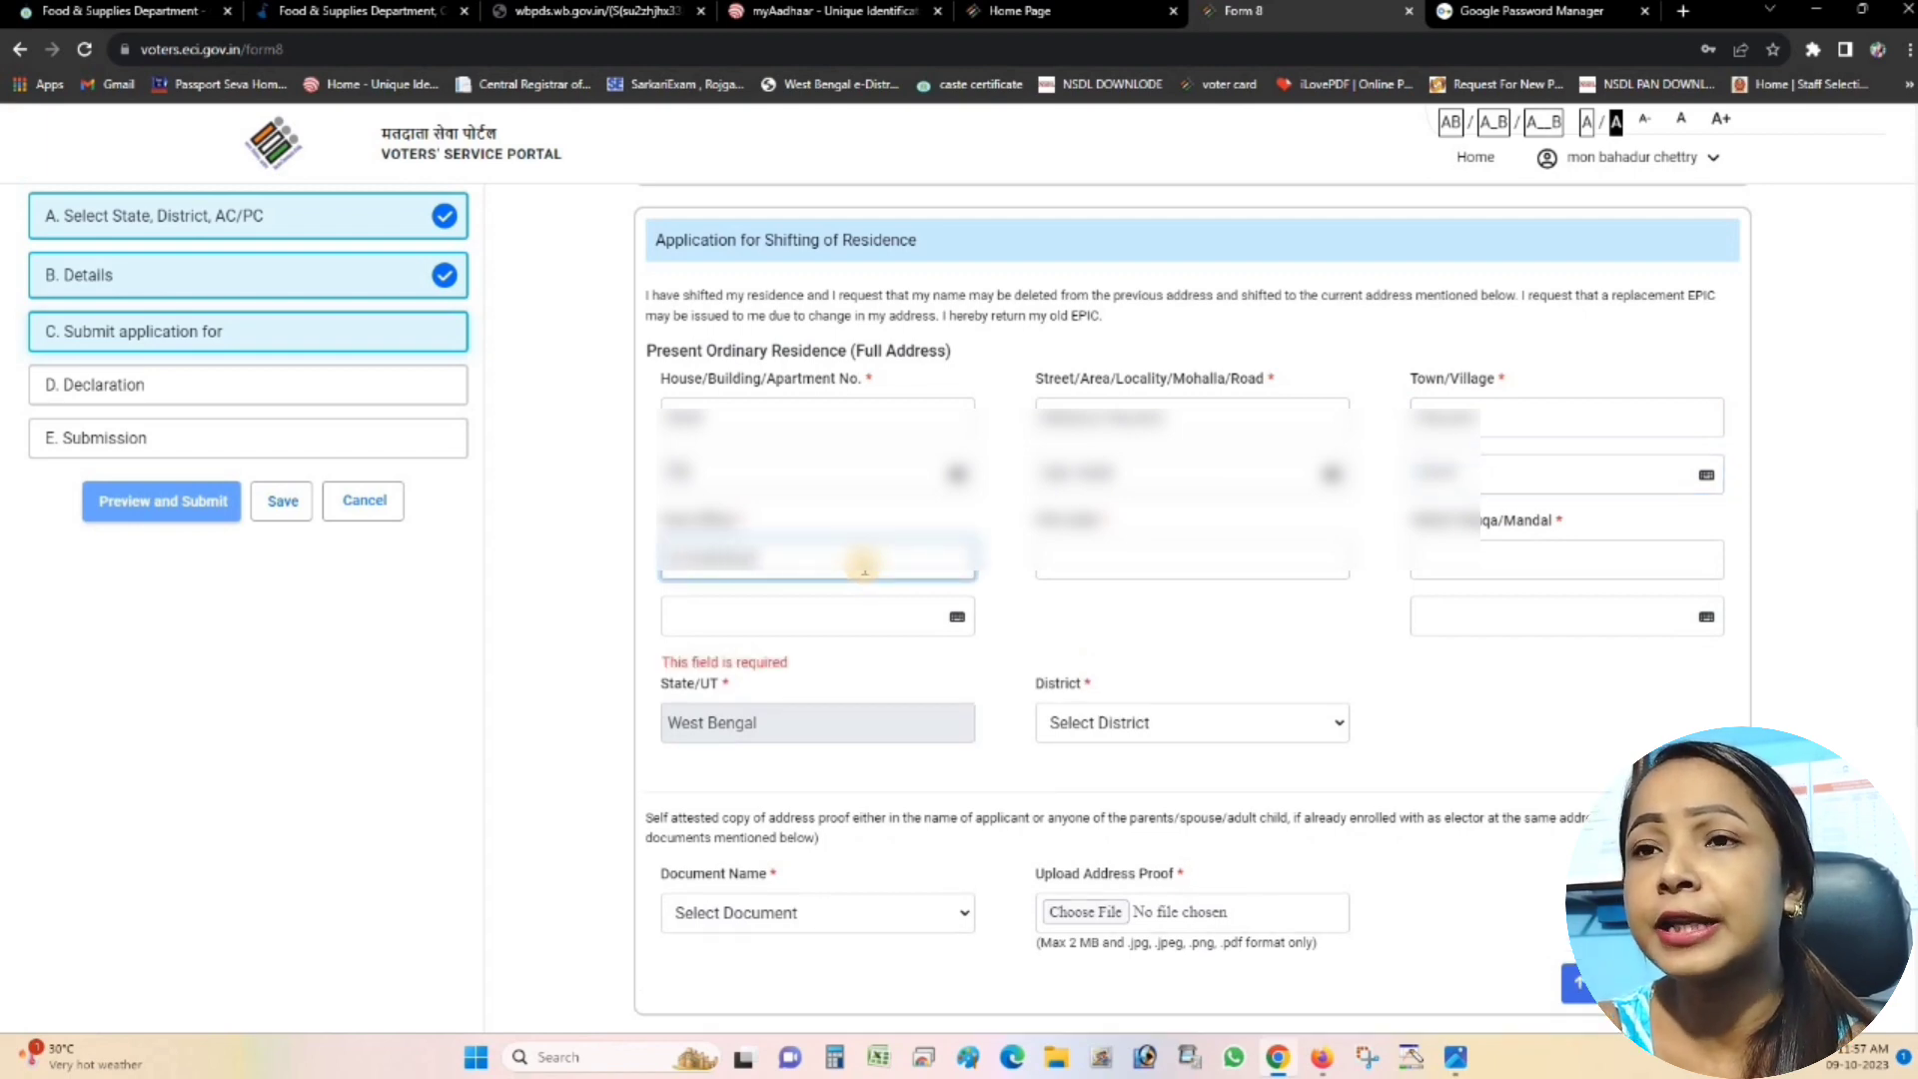
{"action": "left_click", "coordinate": [866, 611]}
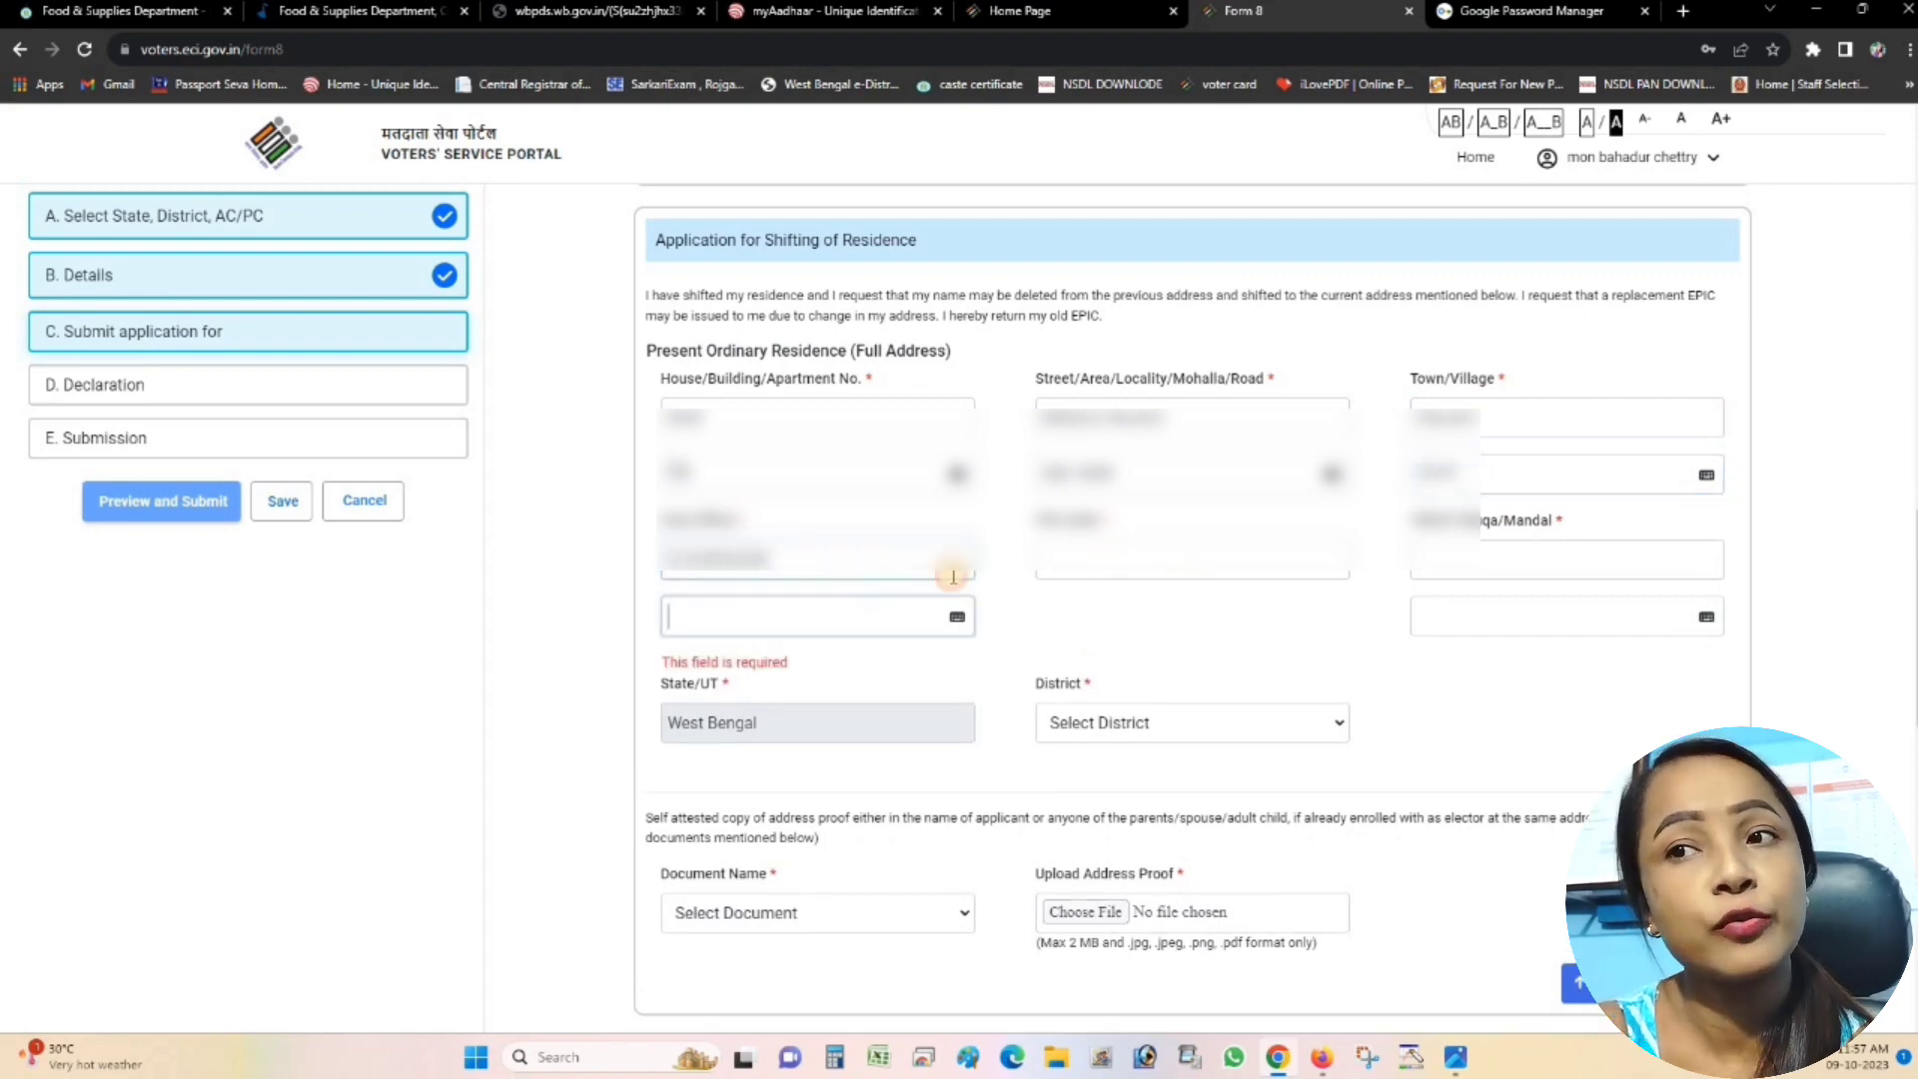
{"action": "left_click", "coordinate": [1096, 551]}
{"action": "type", "text": "734003"}
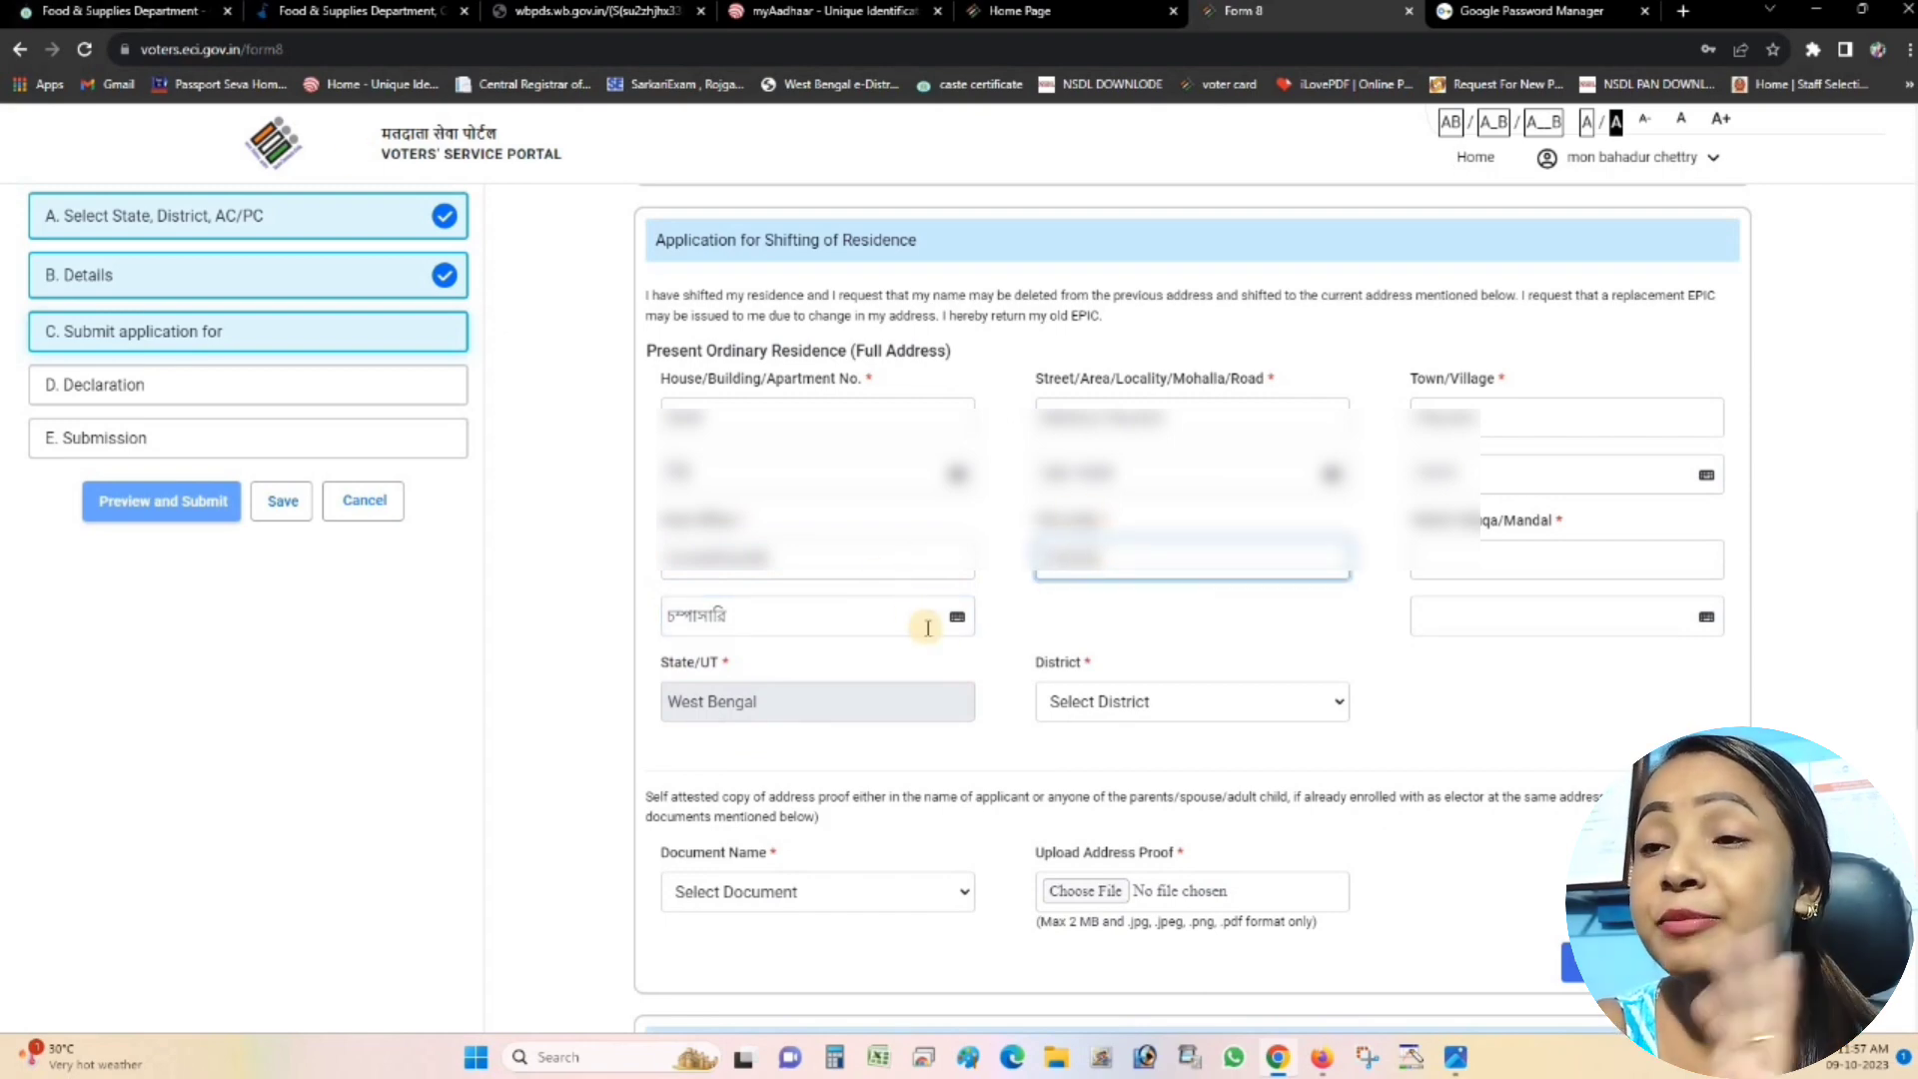
{"action": "left_click", "coordinate": [957, 617]}
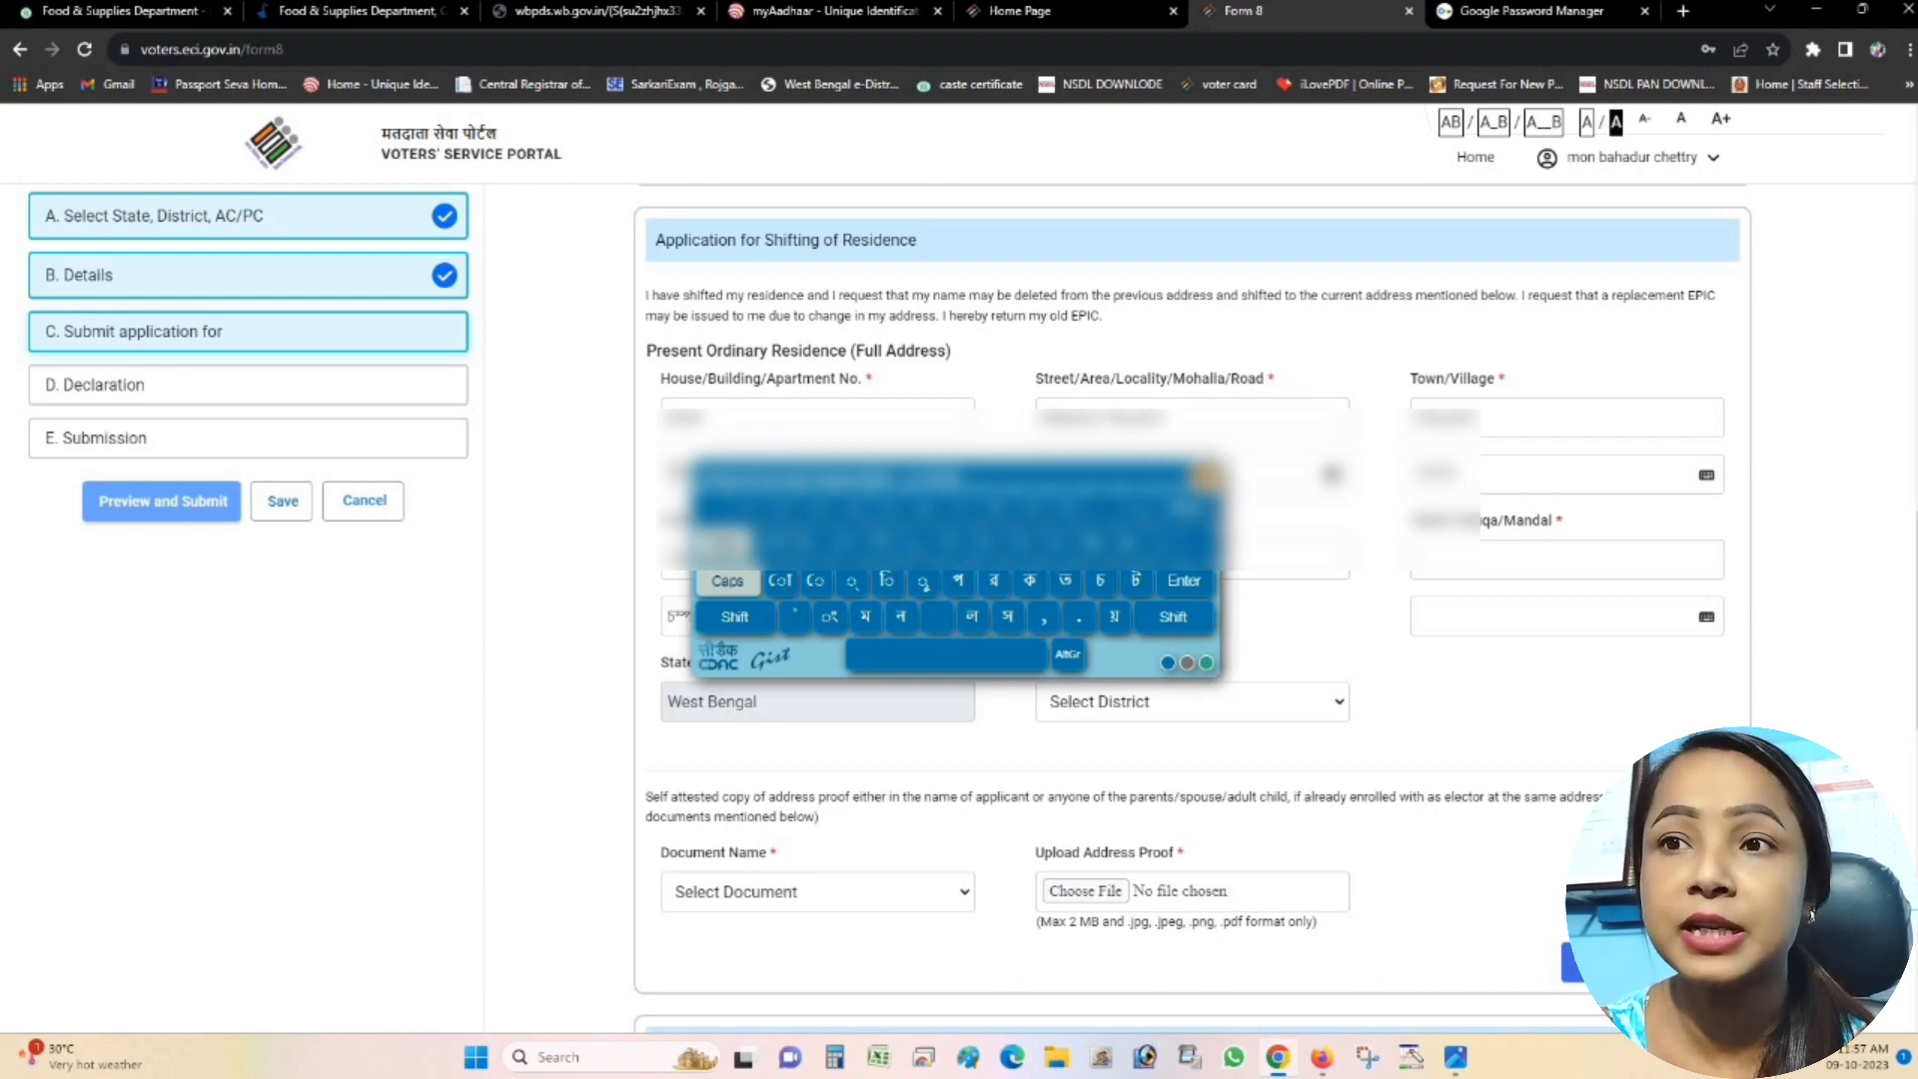
{"action": "left_click", "coordinate": [1209, 476]}
Enter the tehsil/mandal and its Bengali version.
{"action": "scroll", "coordinate": [1480, 489], "scroll_direction": "down", "scroll_amount": 1}
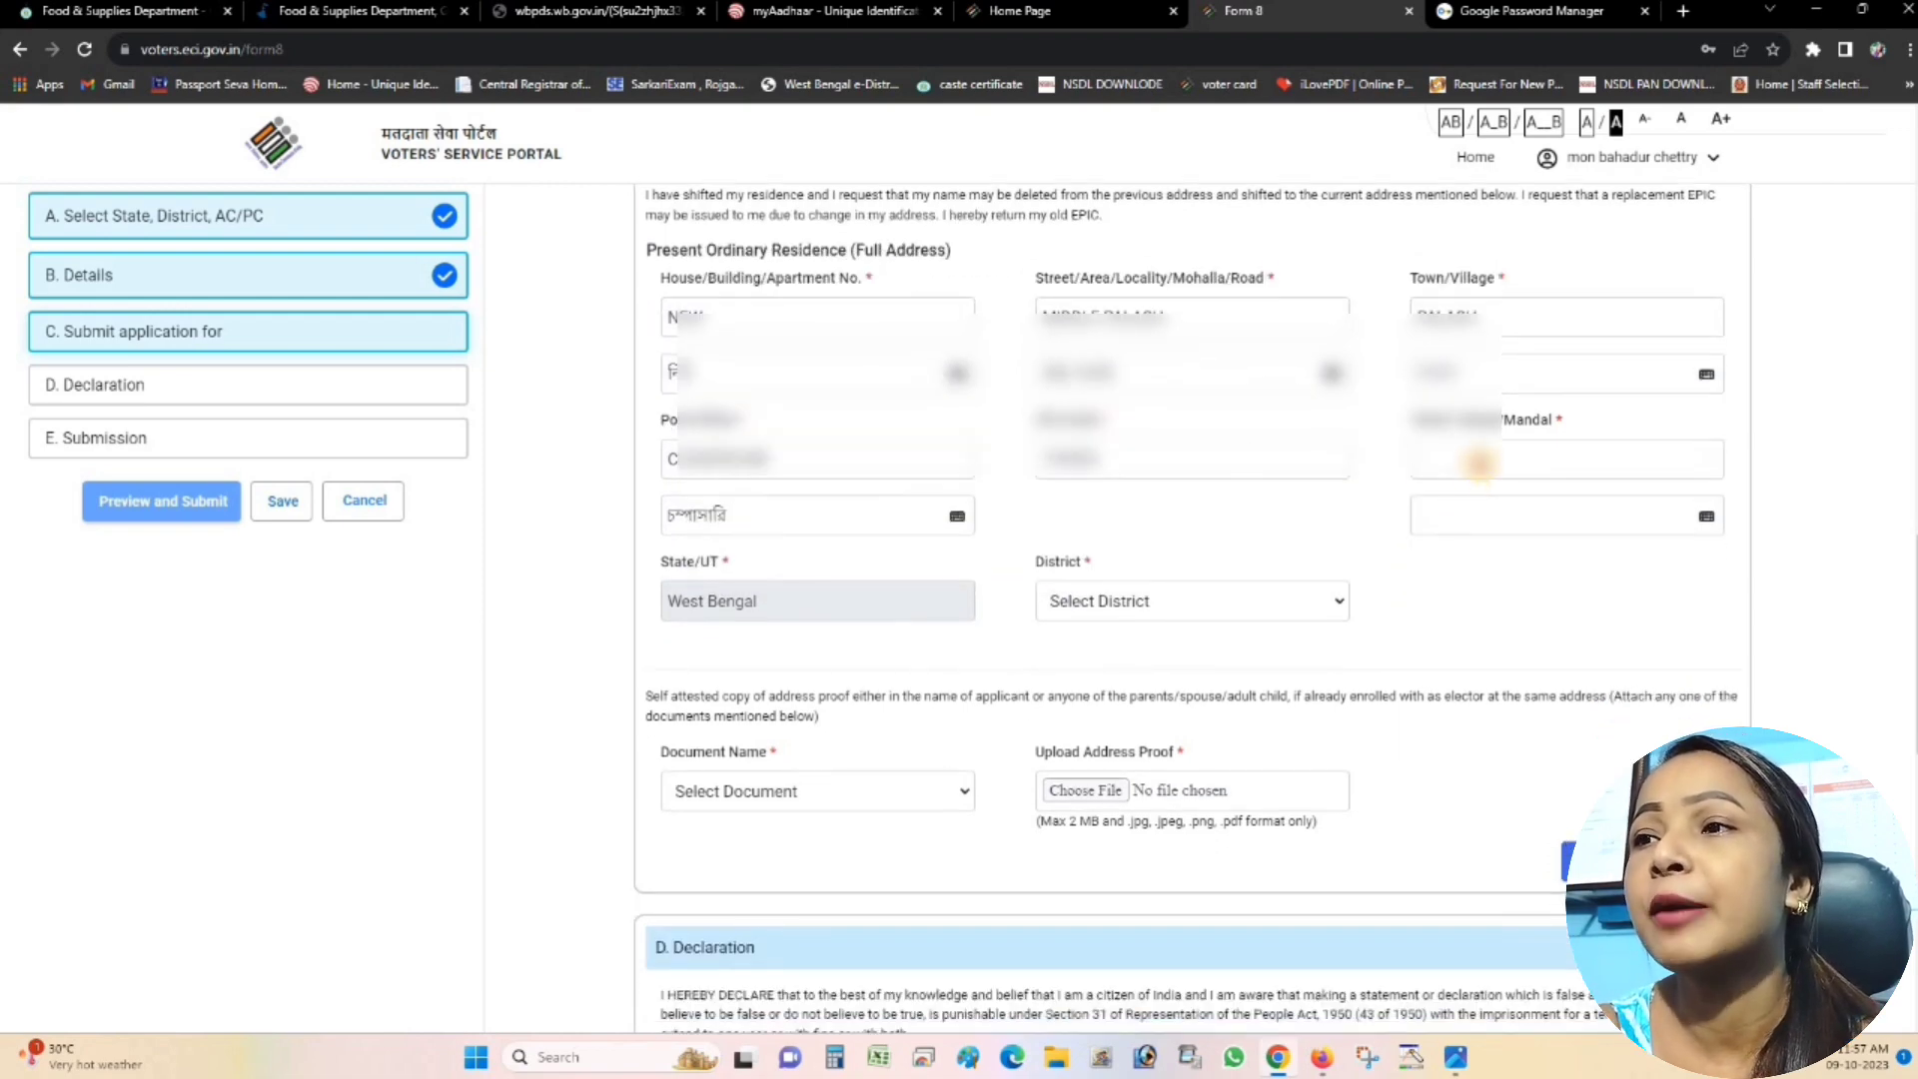
{"action": "left_click", "coordinate": [1479, 461]}
{"action": "type", "text": "KURS"}
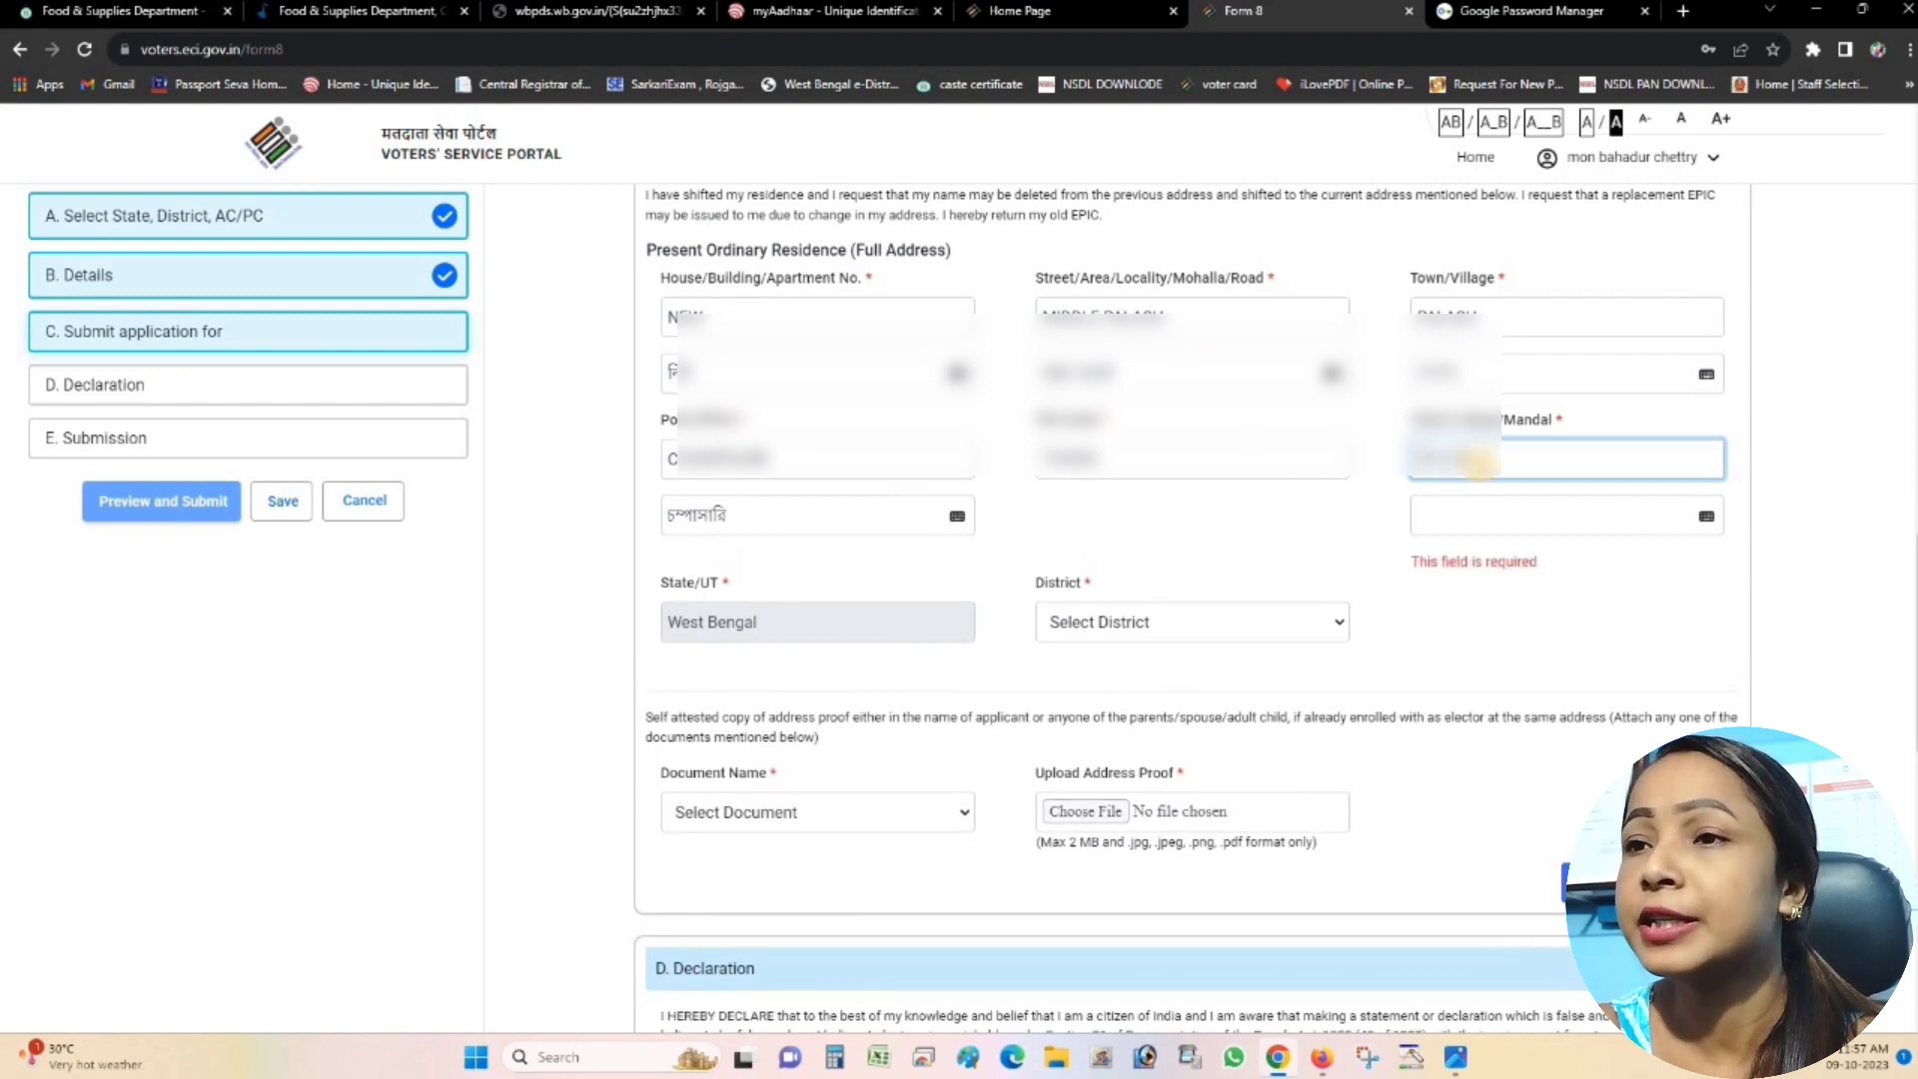
{"action": "left_click", "coordinate": [1458, 512]}
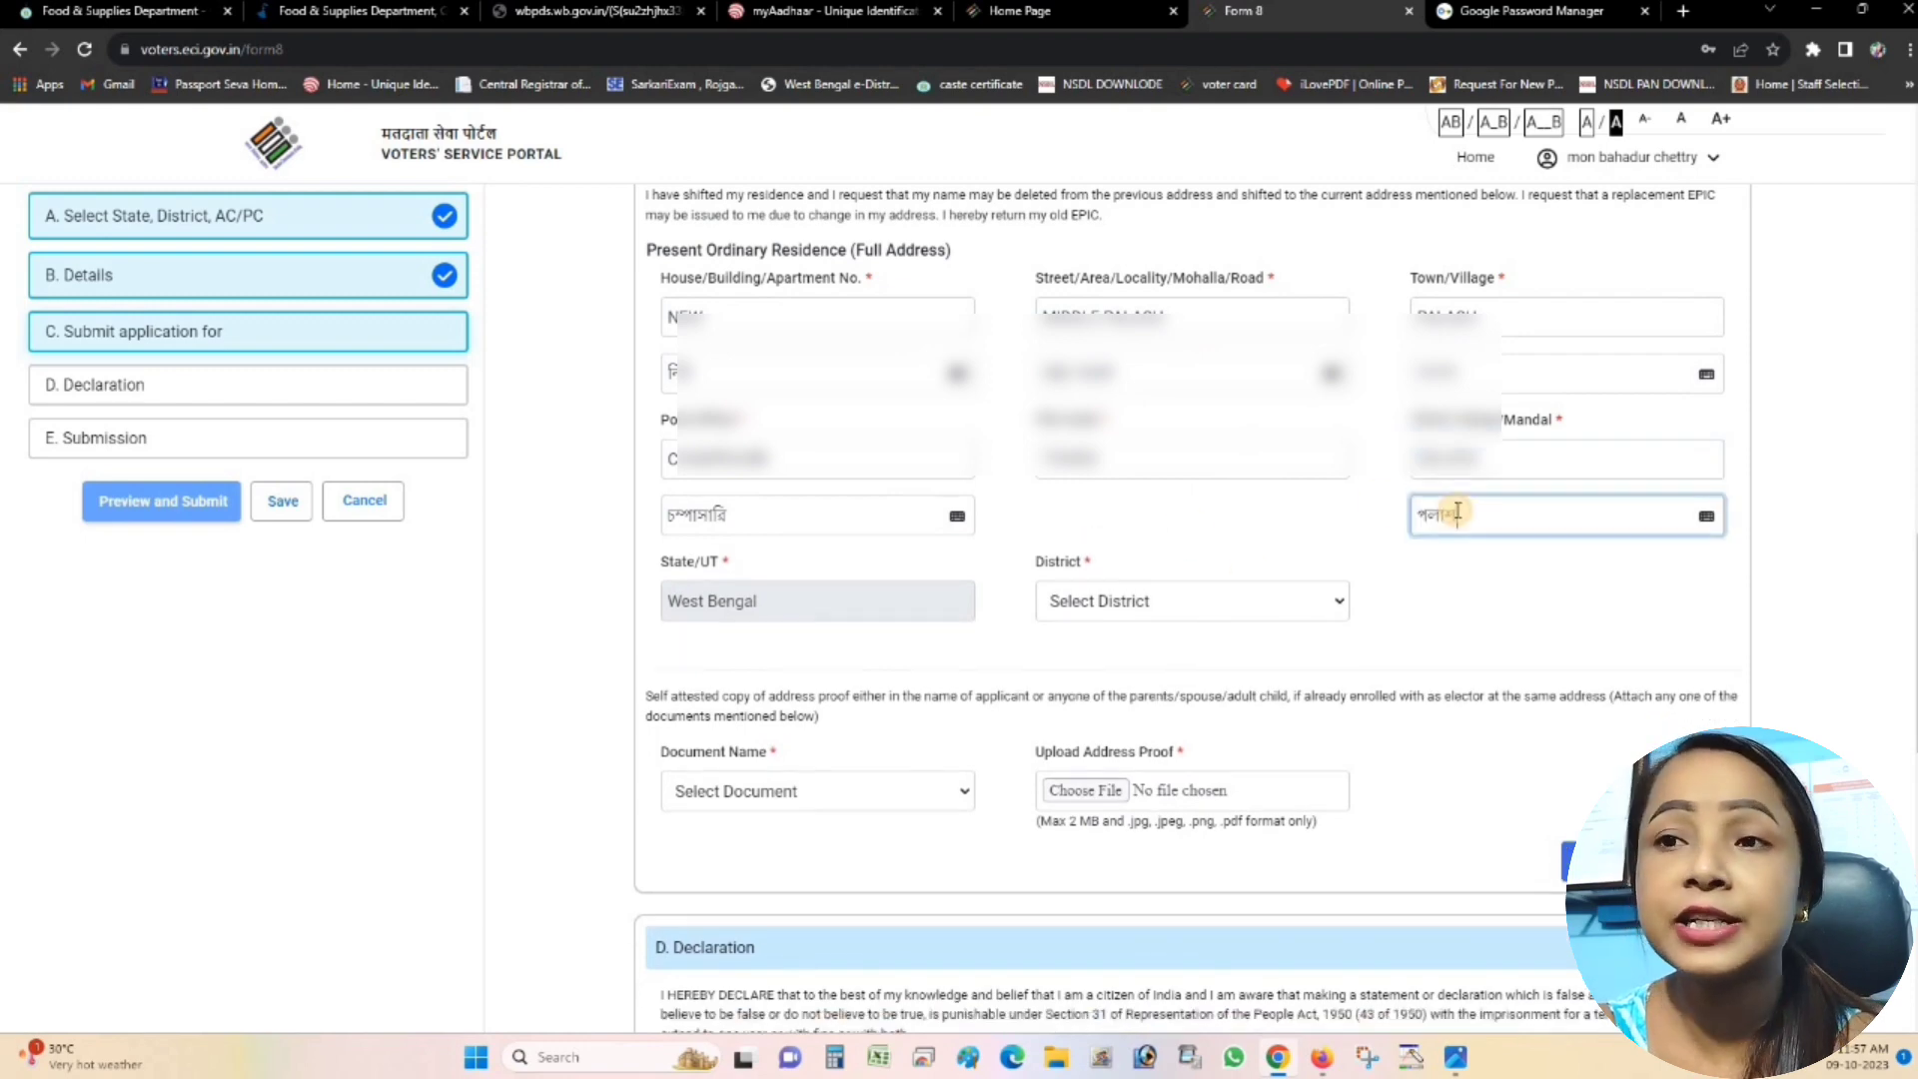
Set the present-address district to DARJEELING and bring up the address-proof document types.
{"action": "left_click", "coordinate": [1089, 612]}
{"action": "left_click", "coordinate": [1079, 649]}
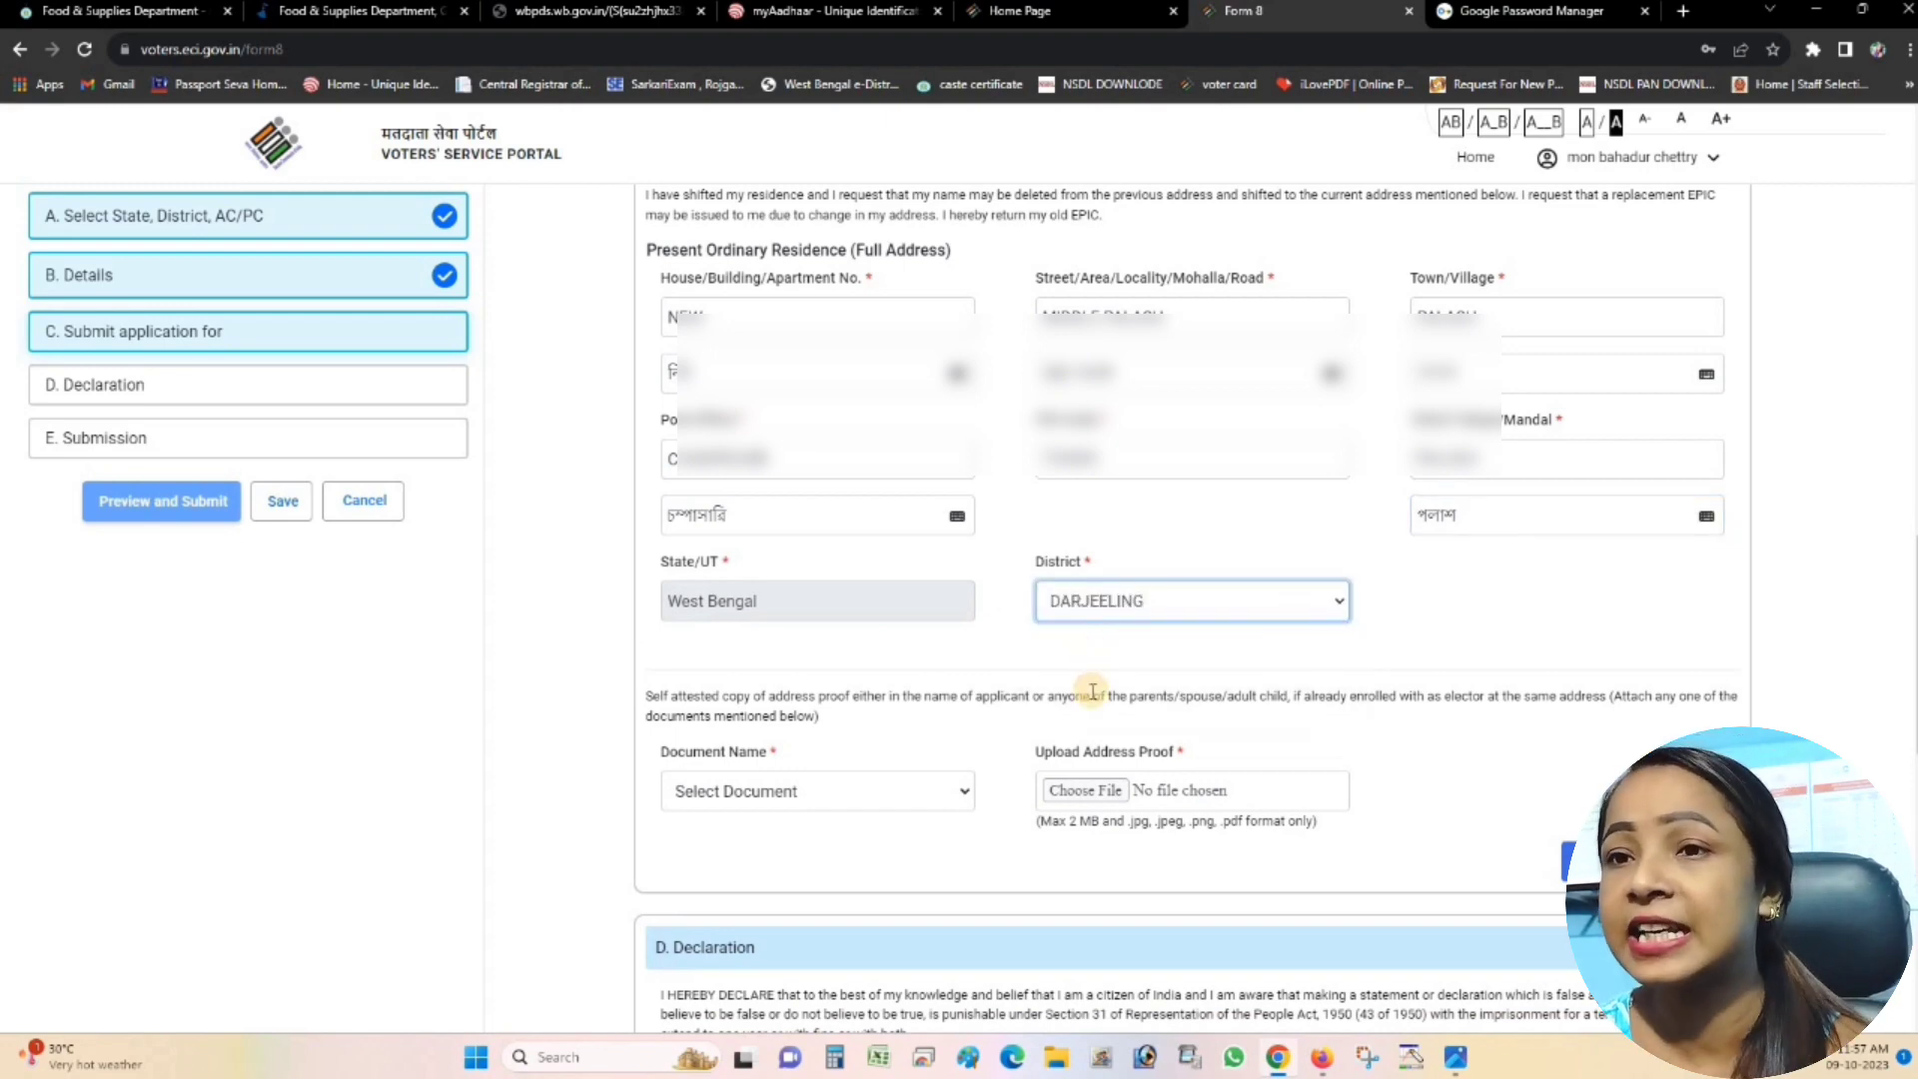
{"action": "scroll", "coordinate": [1092, 698], "scroll_direction": "down", "scroll_amount": 1}
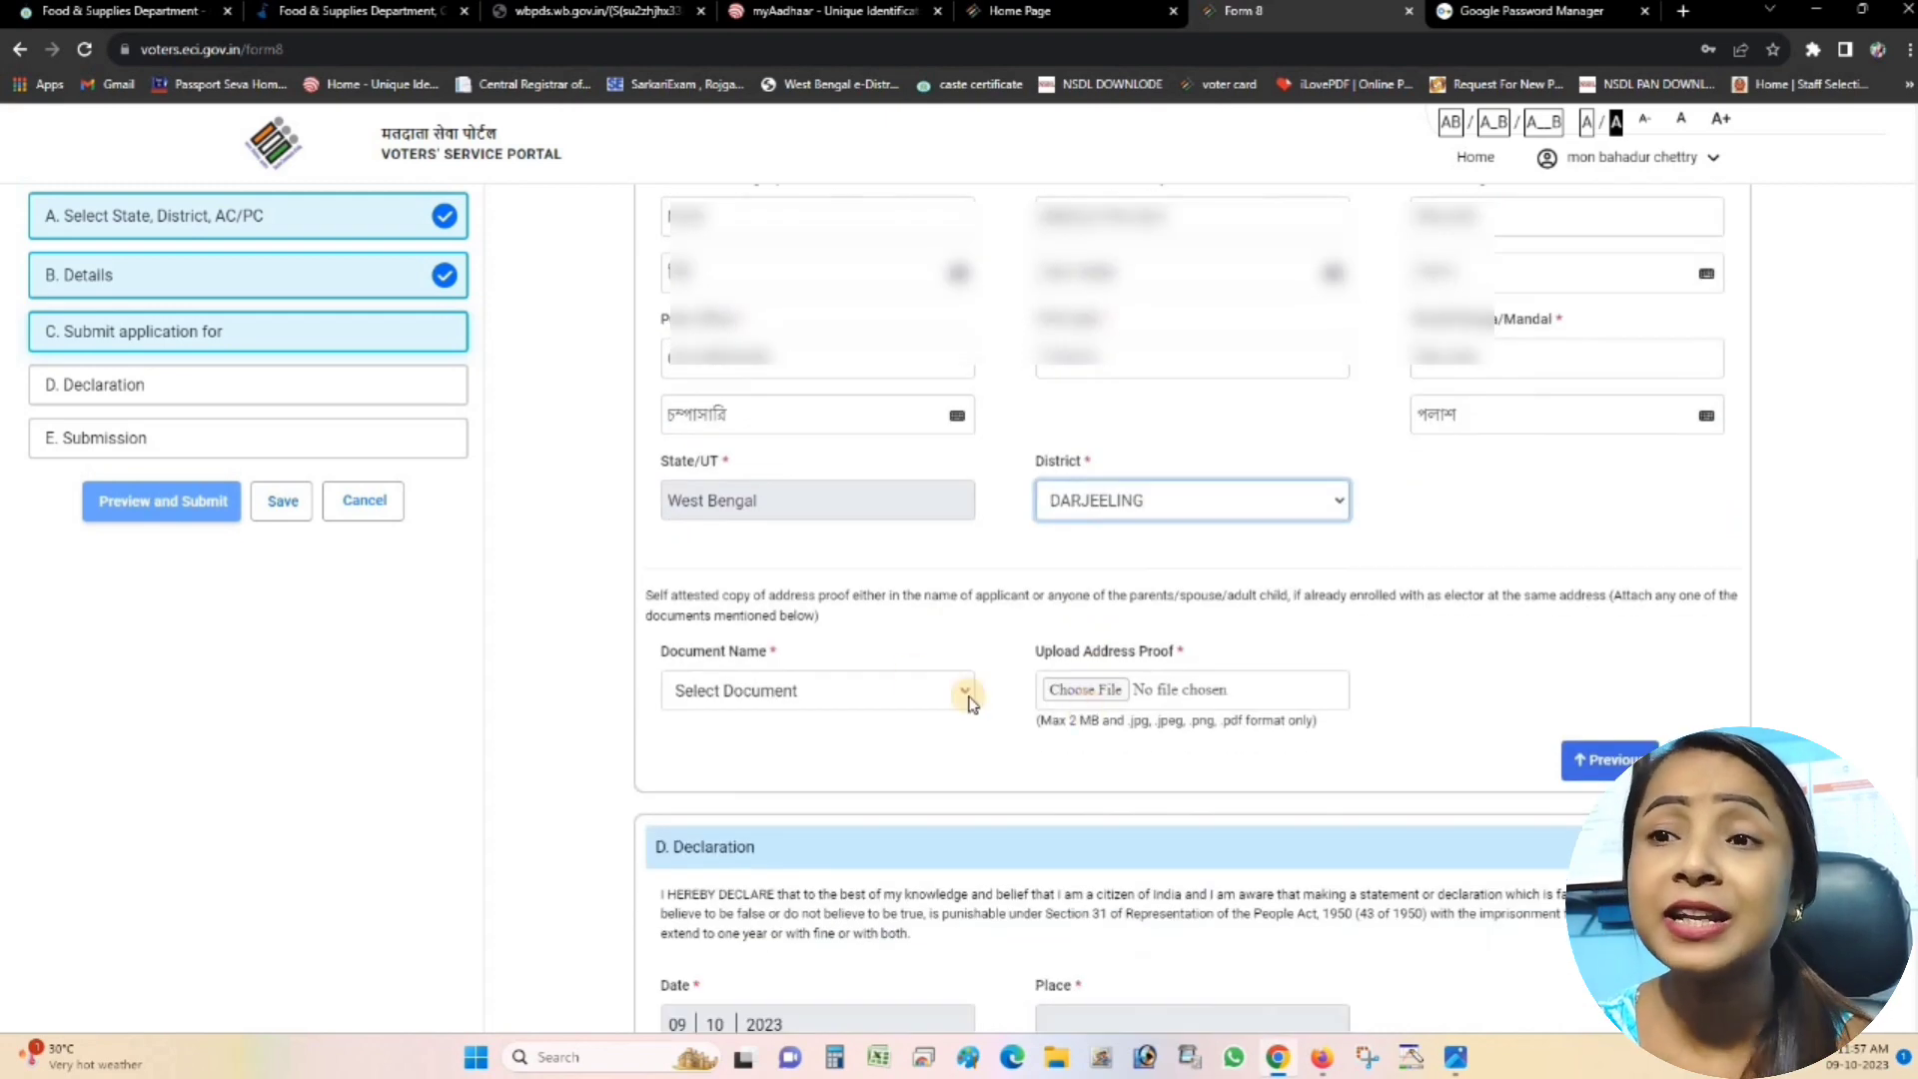
{"action": "left_click", "coordinate": [885, 694]}
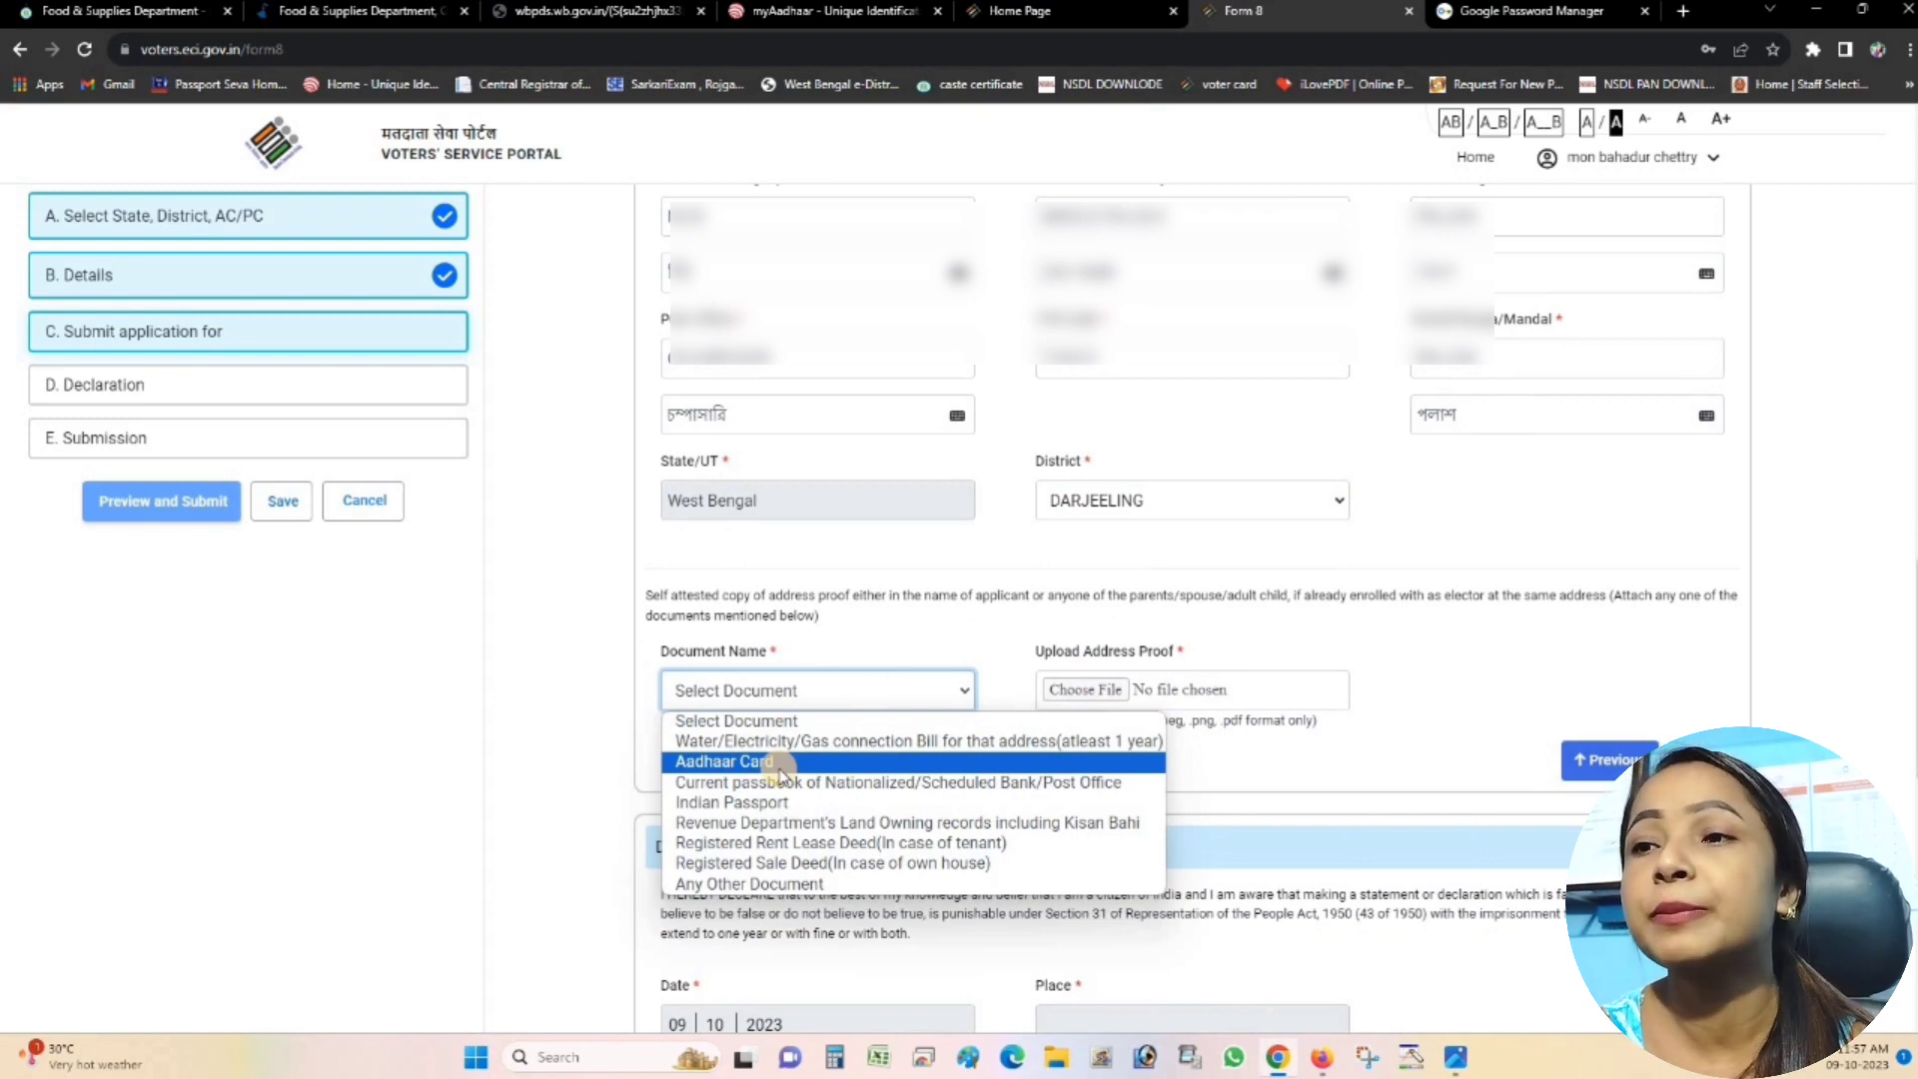
Choose Aadhaar Card as address proof and upload RATI.png from Pictures > Screenshots.
{"action": "left_click", "coordinate": [779, 765]}
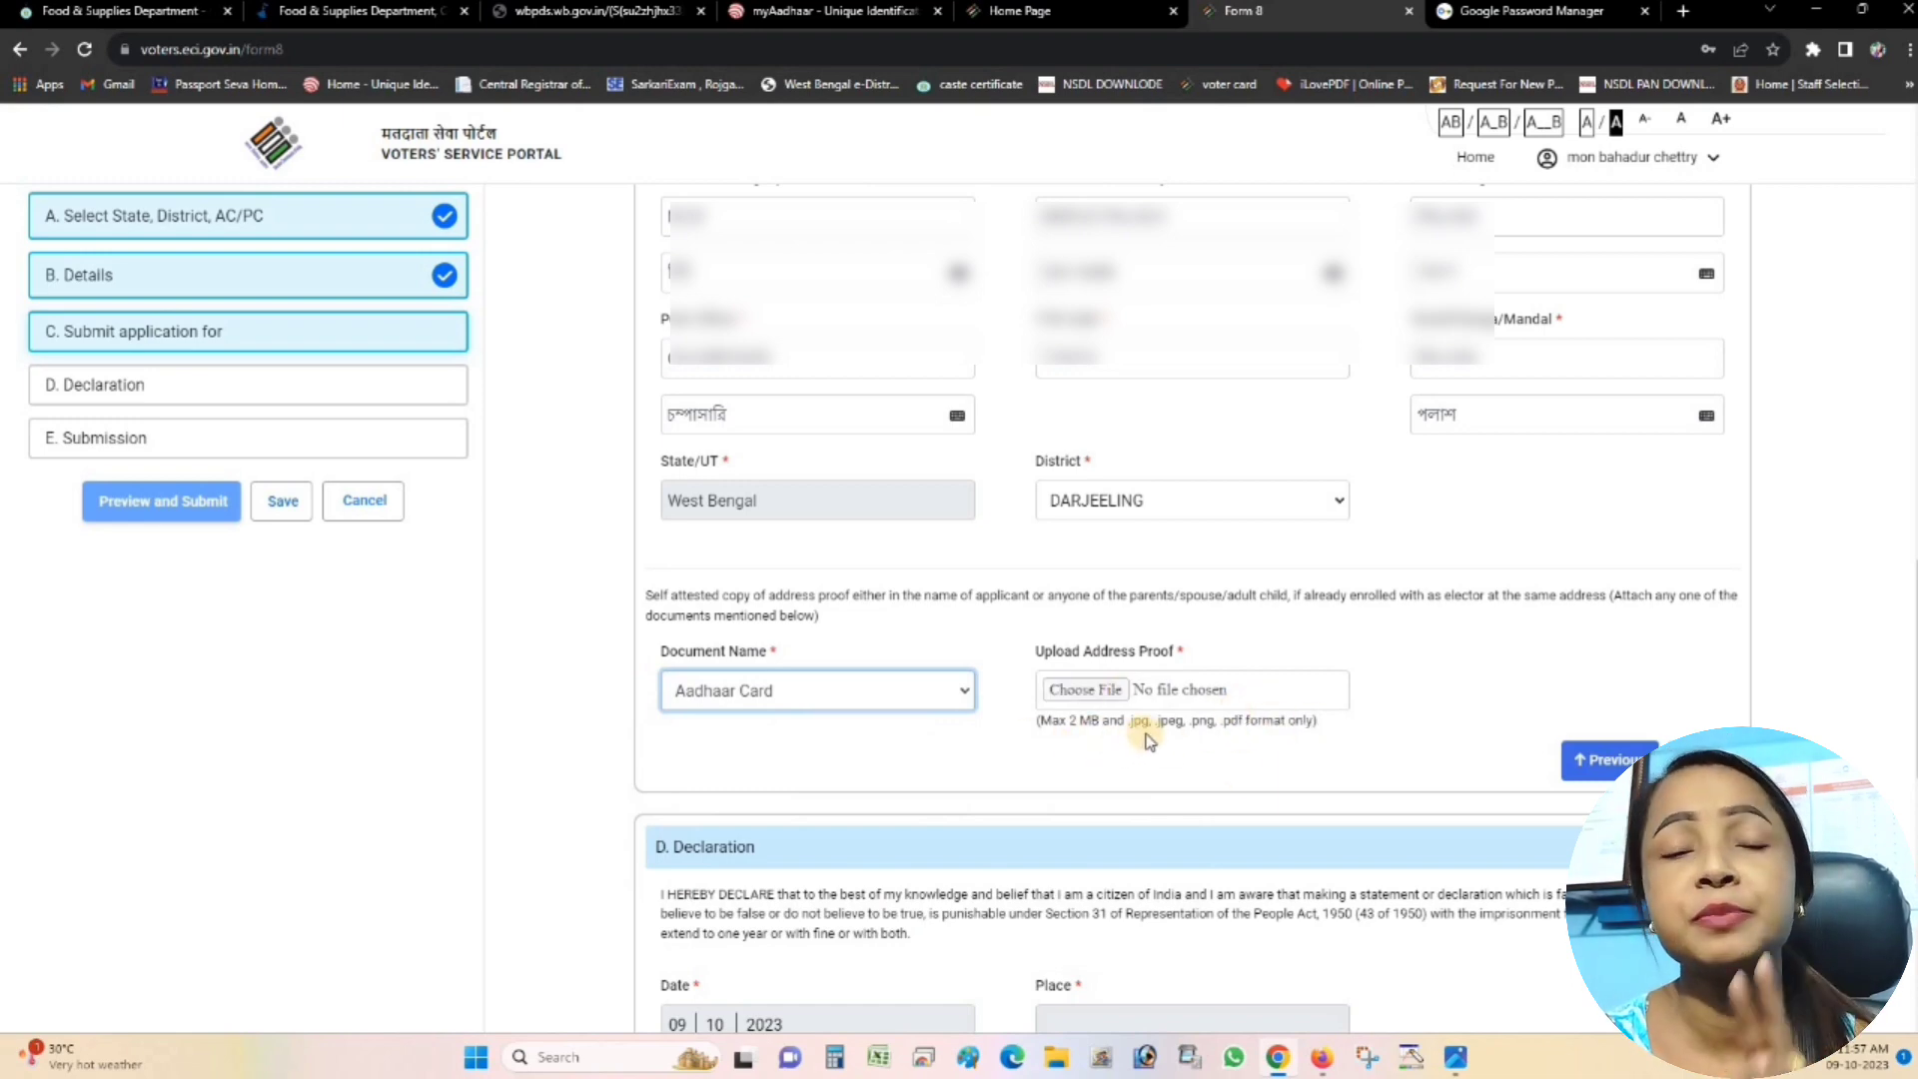
{"action": "left_click", "coordinate": [1105, 688]}
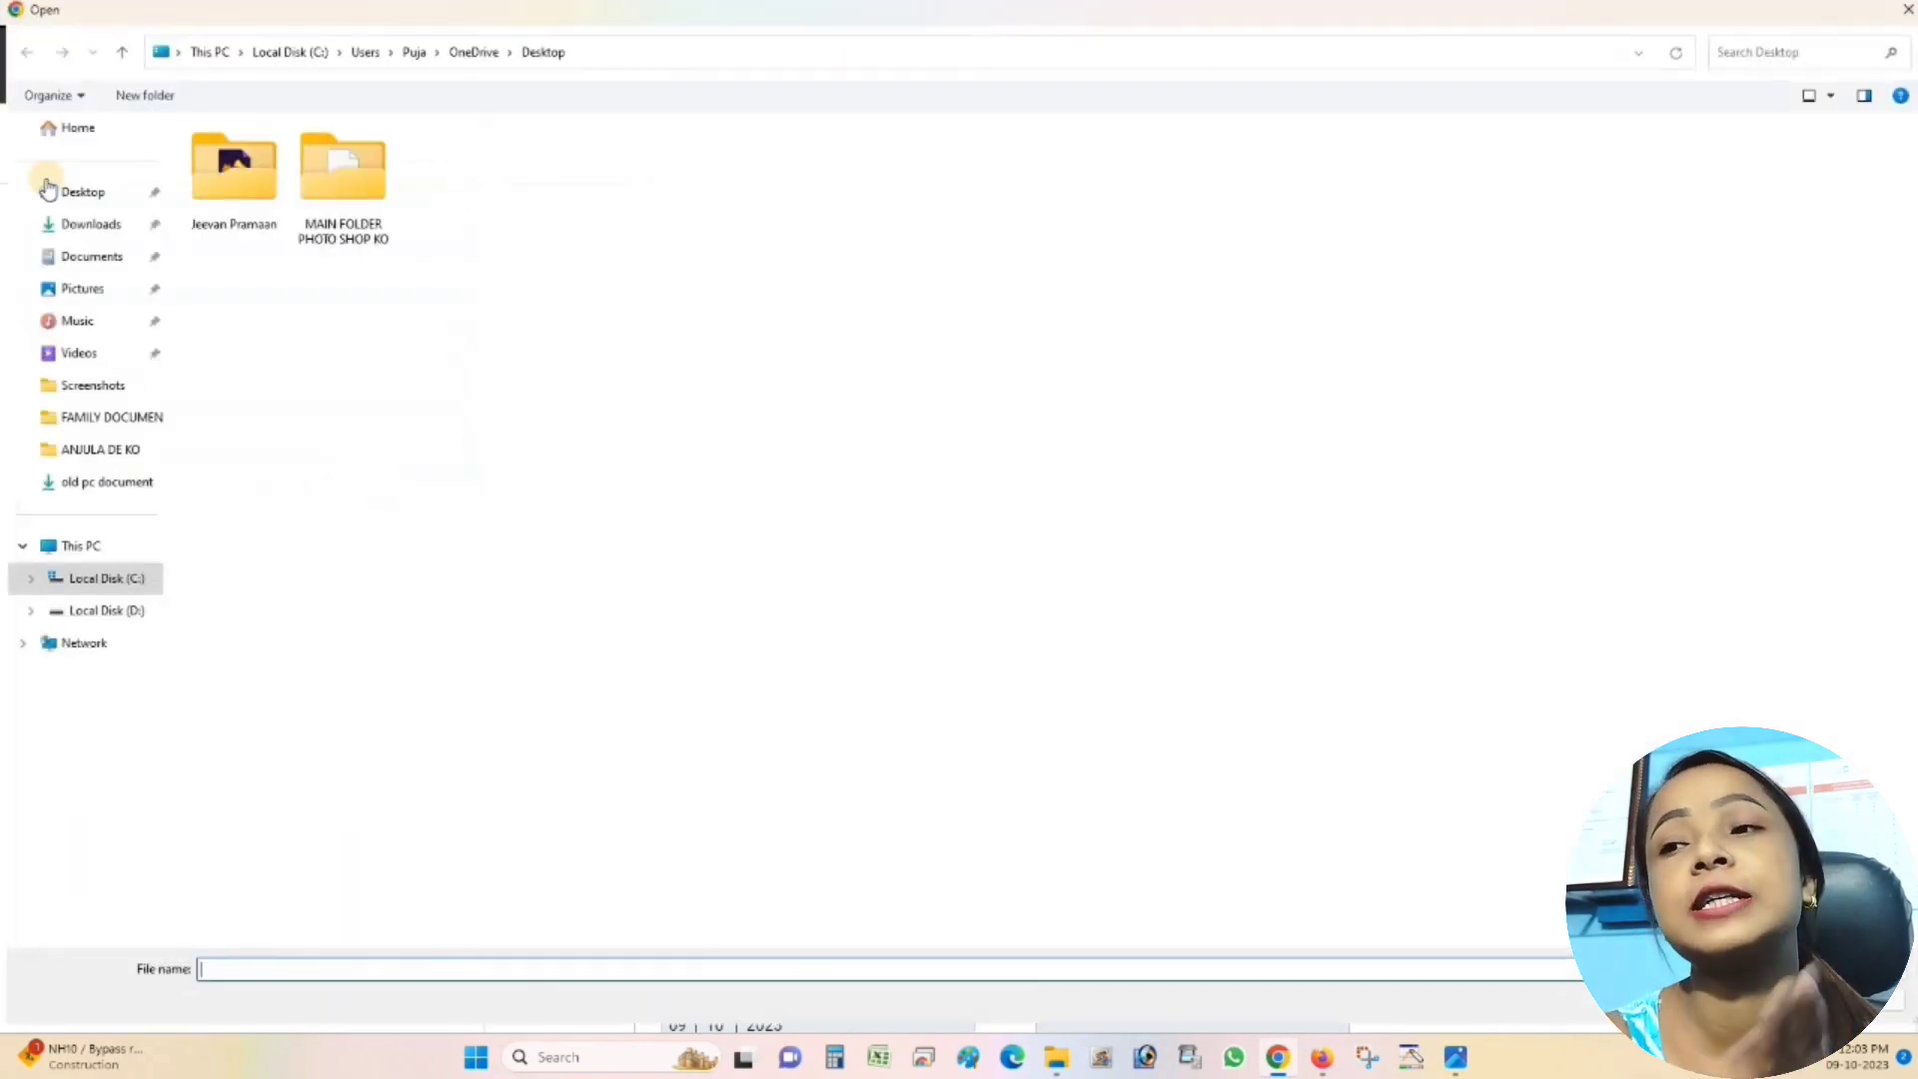
{"action": "left_click", "coordinate": [86, 257]}
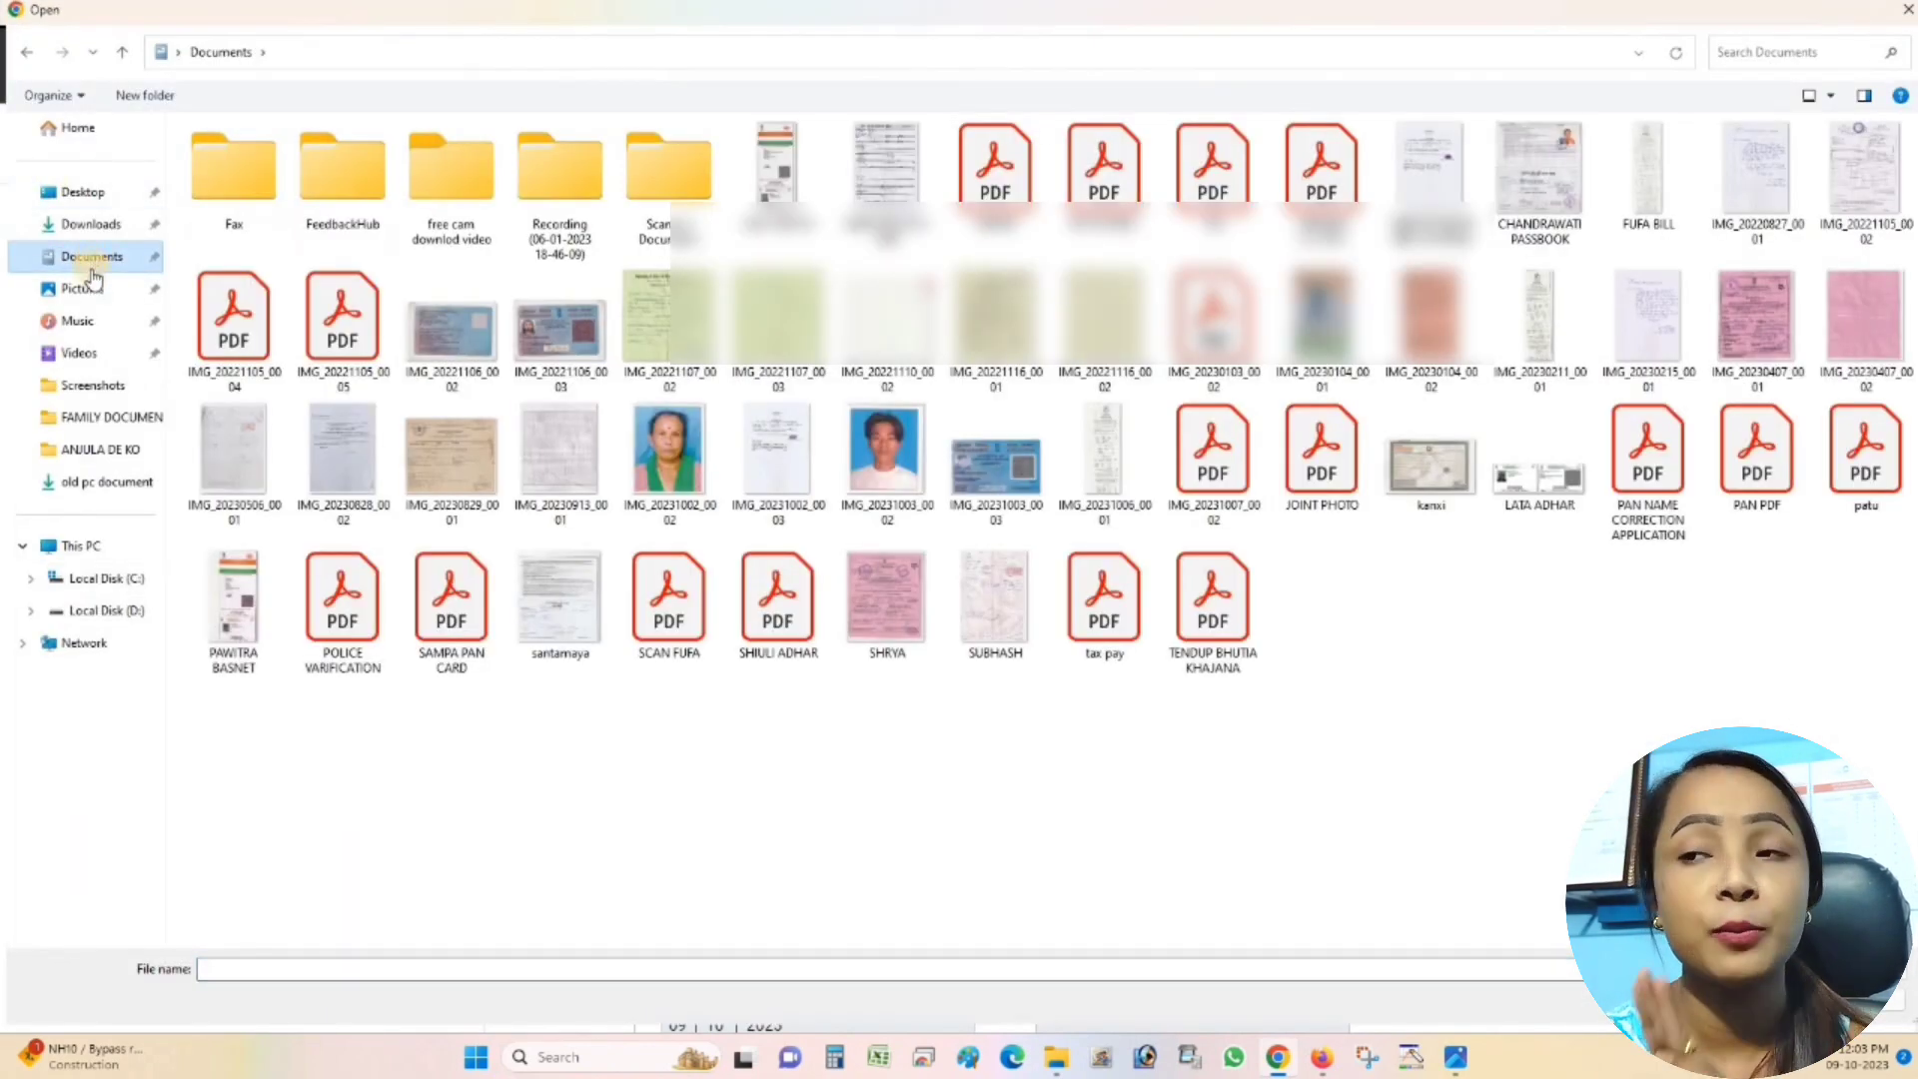
{"action": "left_click", "coordinate": [90, 292]}
{"action": "double_click", "coordinate": [450, 177]}
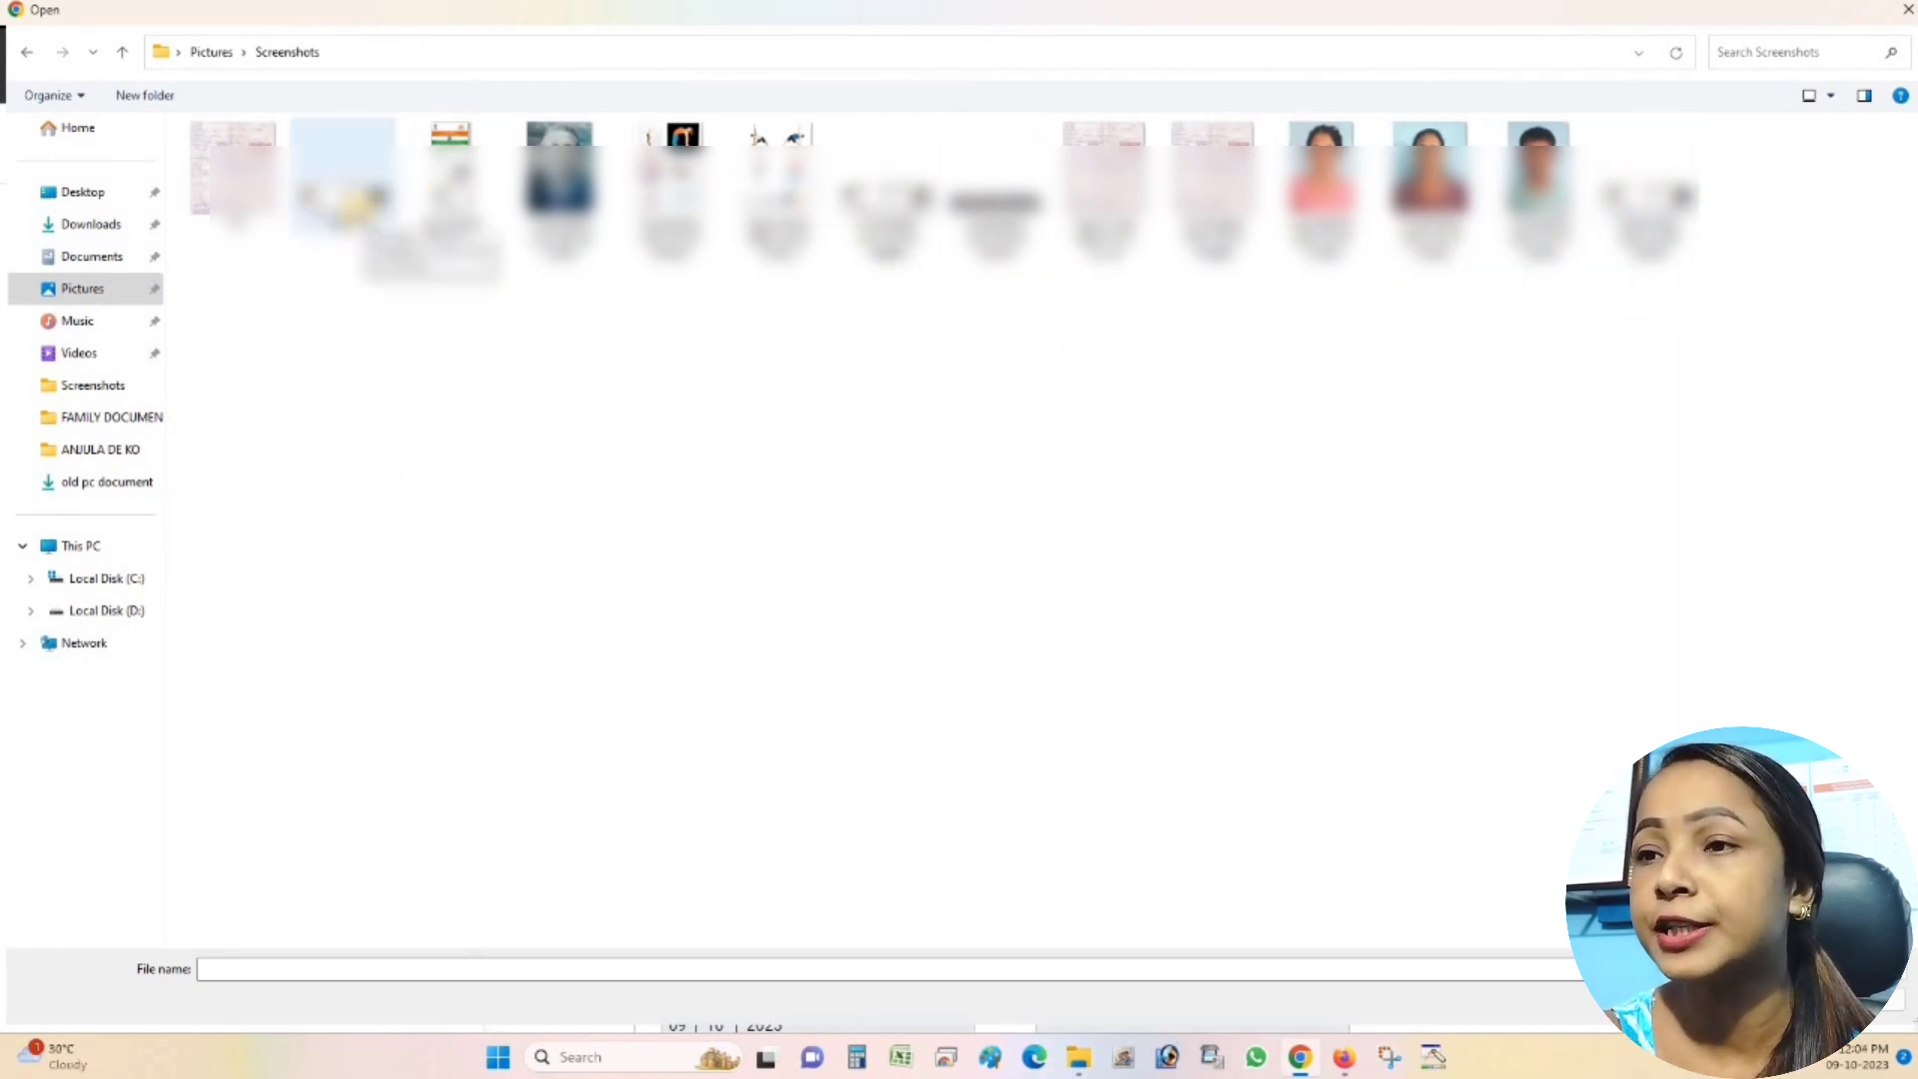
{"action": "double_click", "coordinate": [343, 179]}
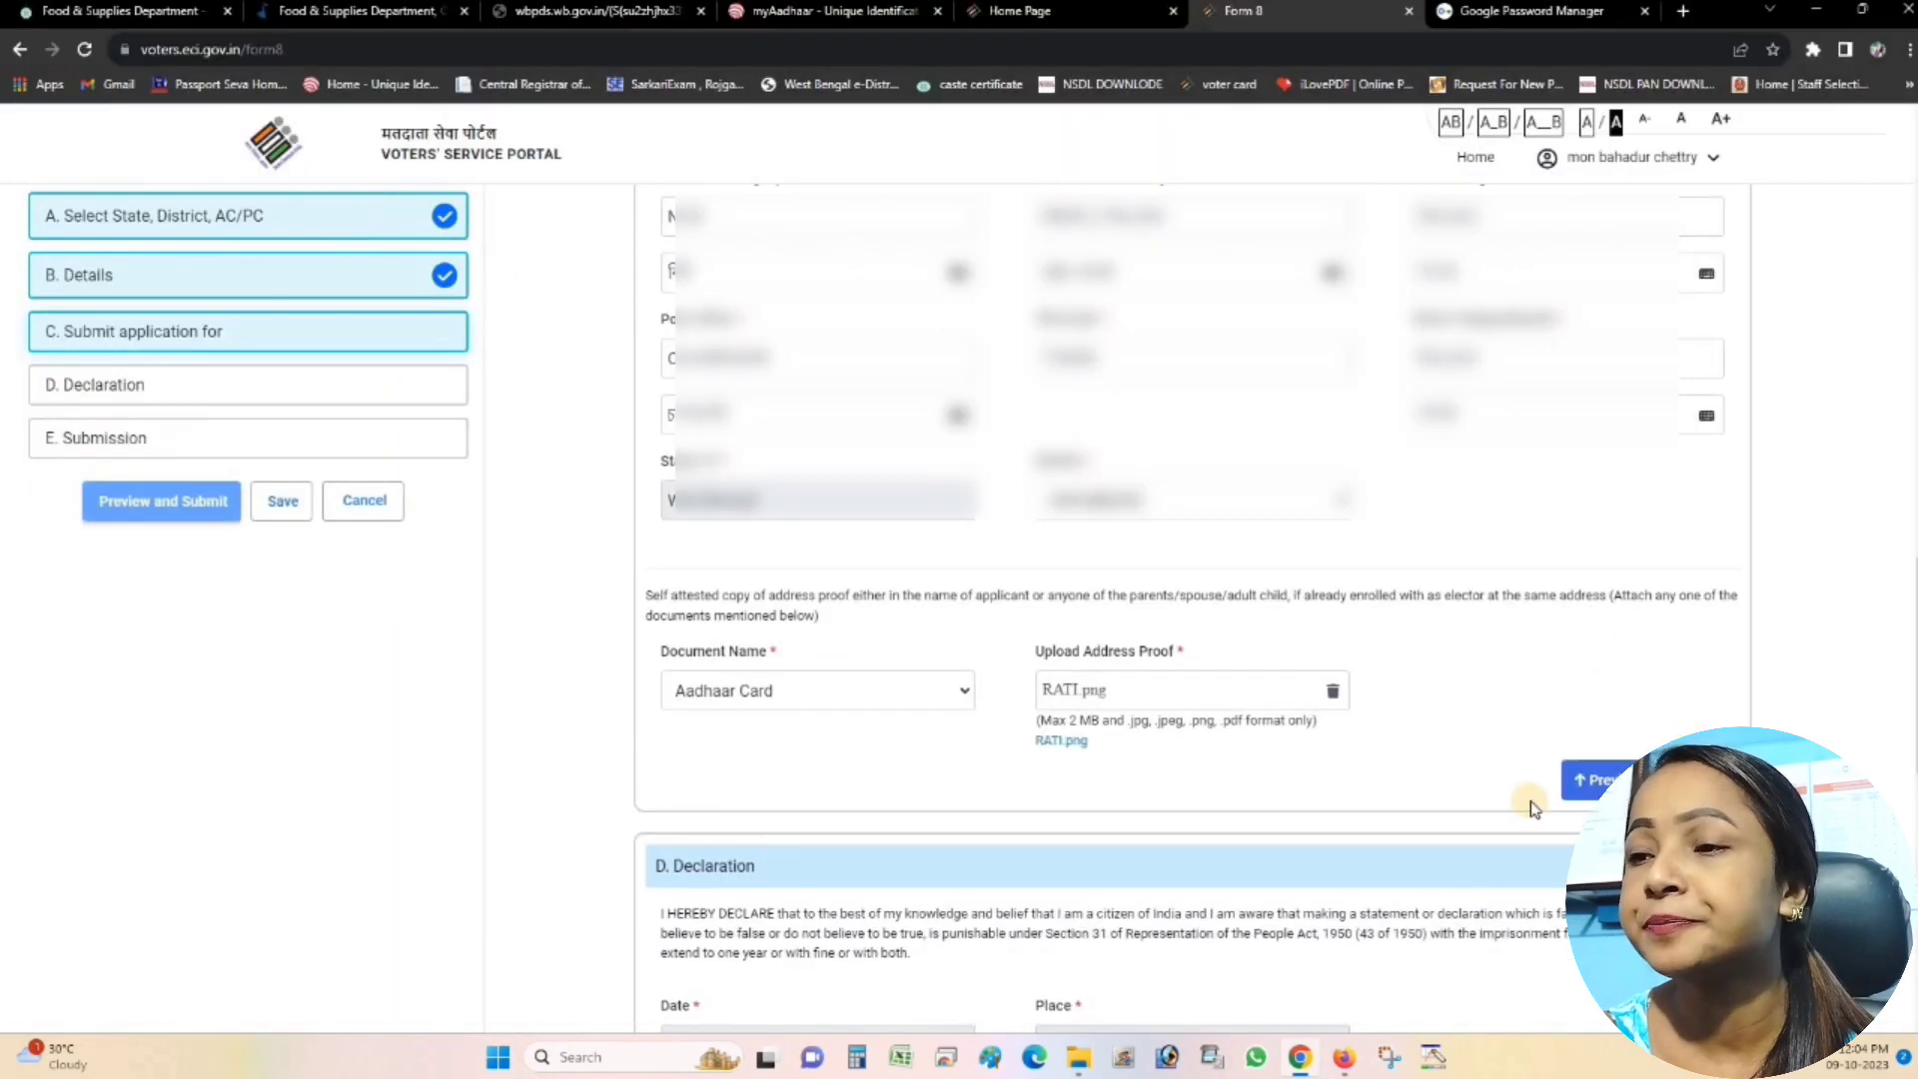
Enter SILIGURI as the place of declaration.
{"action": "left_click", "coordinate": [1698, 596]}
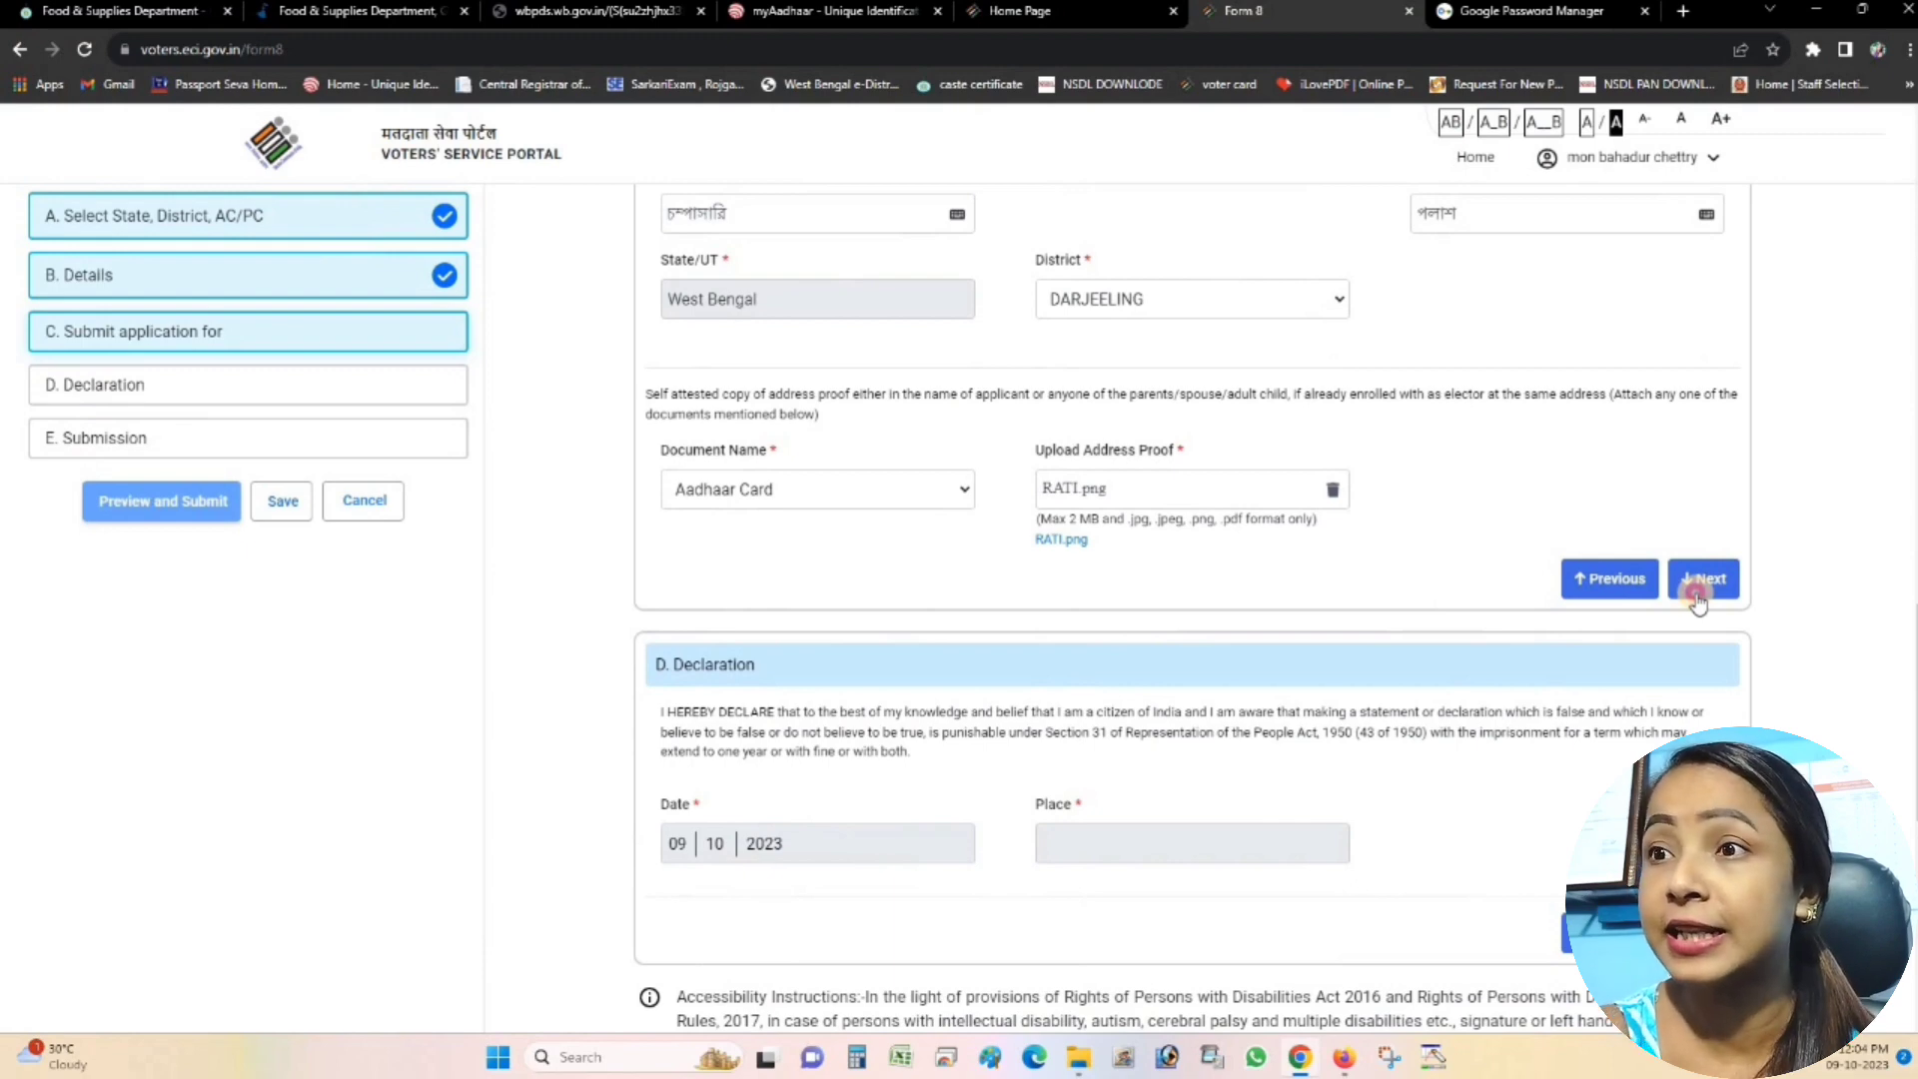
{"action": "scroll", "coordinate": [1249, 519], "scroll_direction": "down", "scroll_amount": 1}
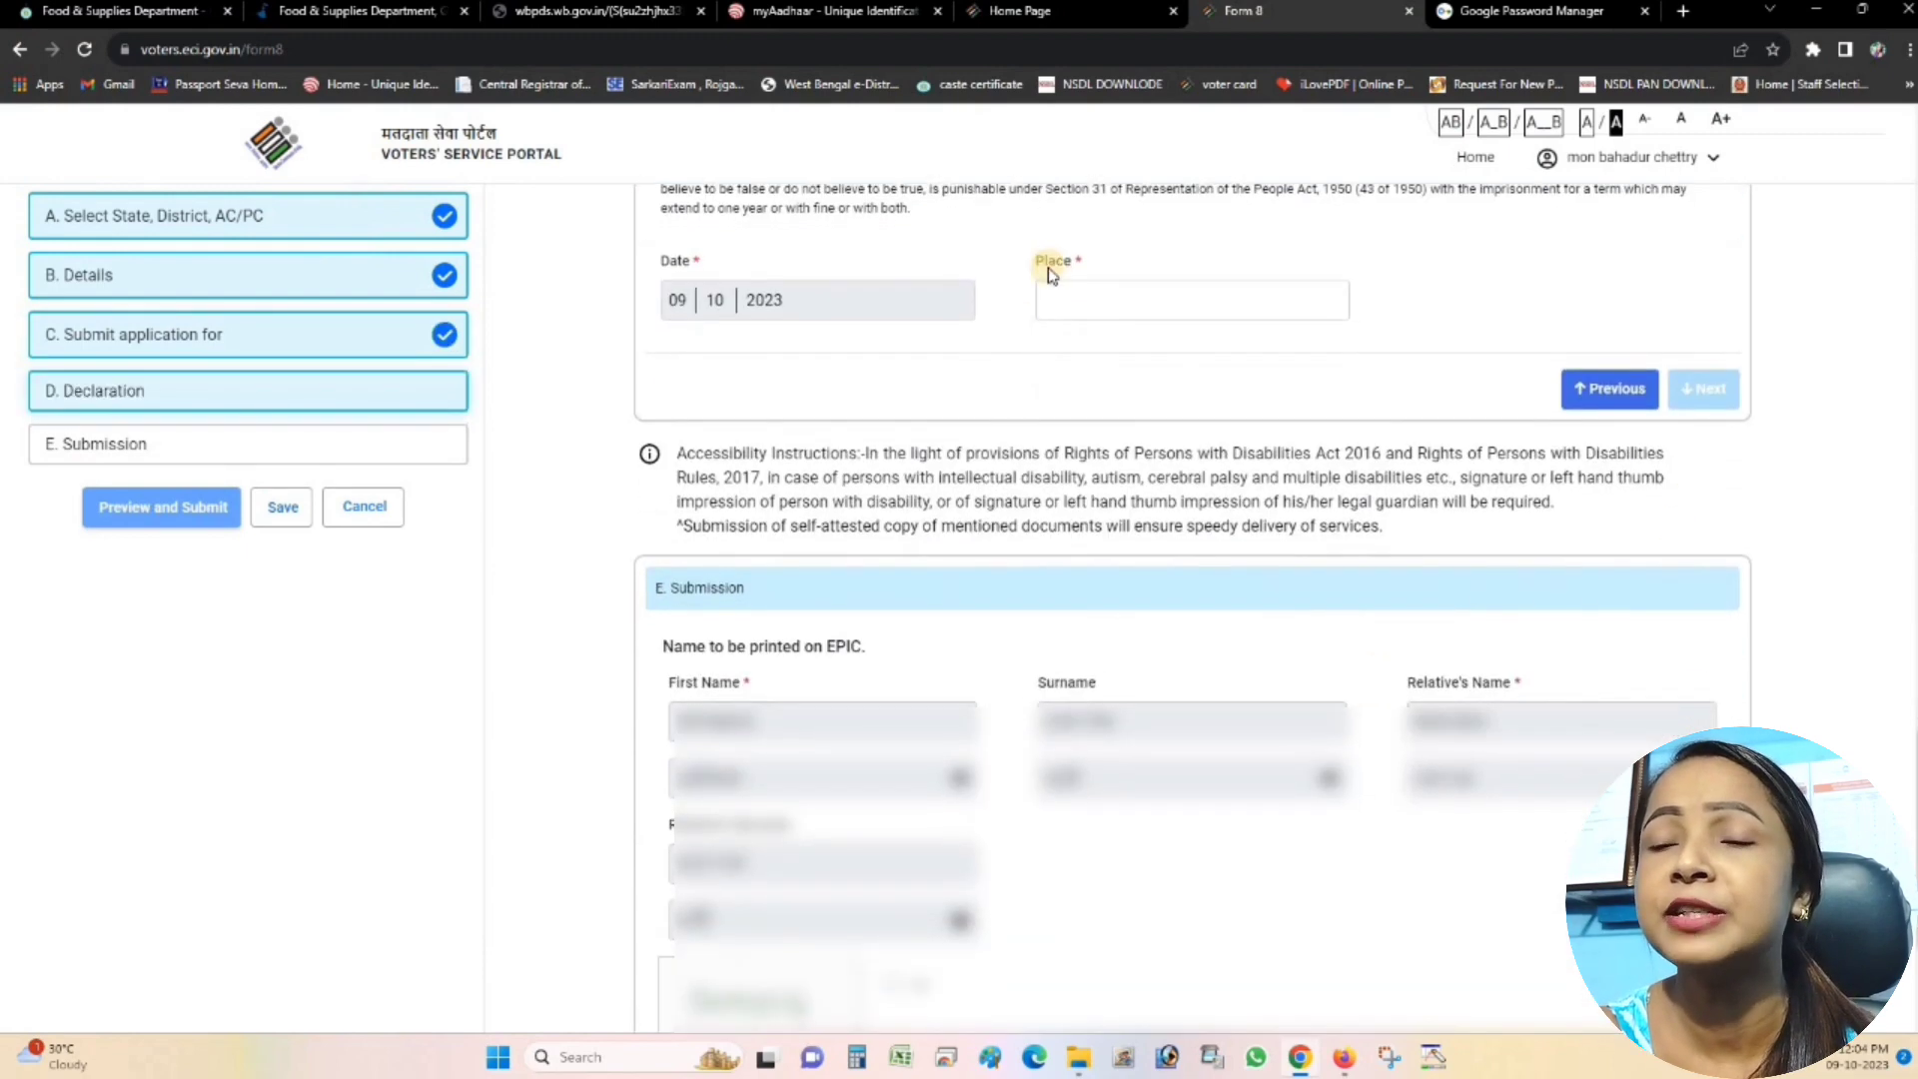
{"action": "left_click", "coordinate": [1060, 299]}
{"action": "type", "text": "SILIGURI"}
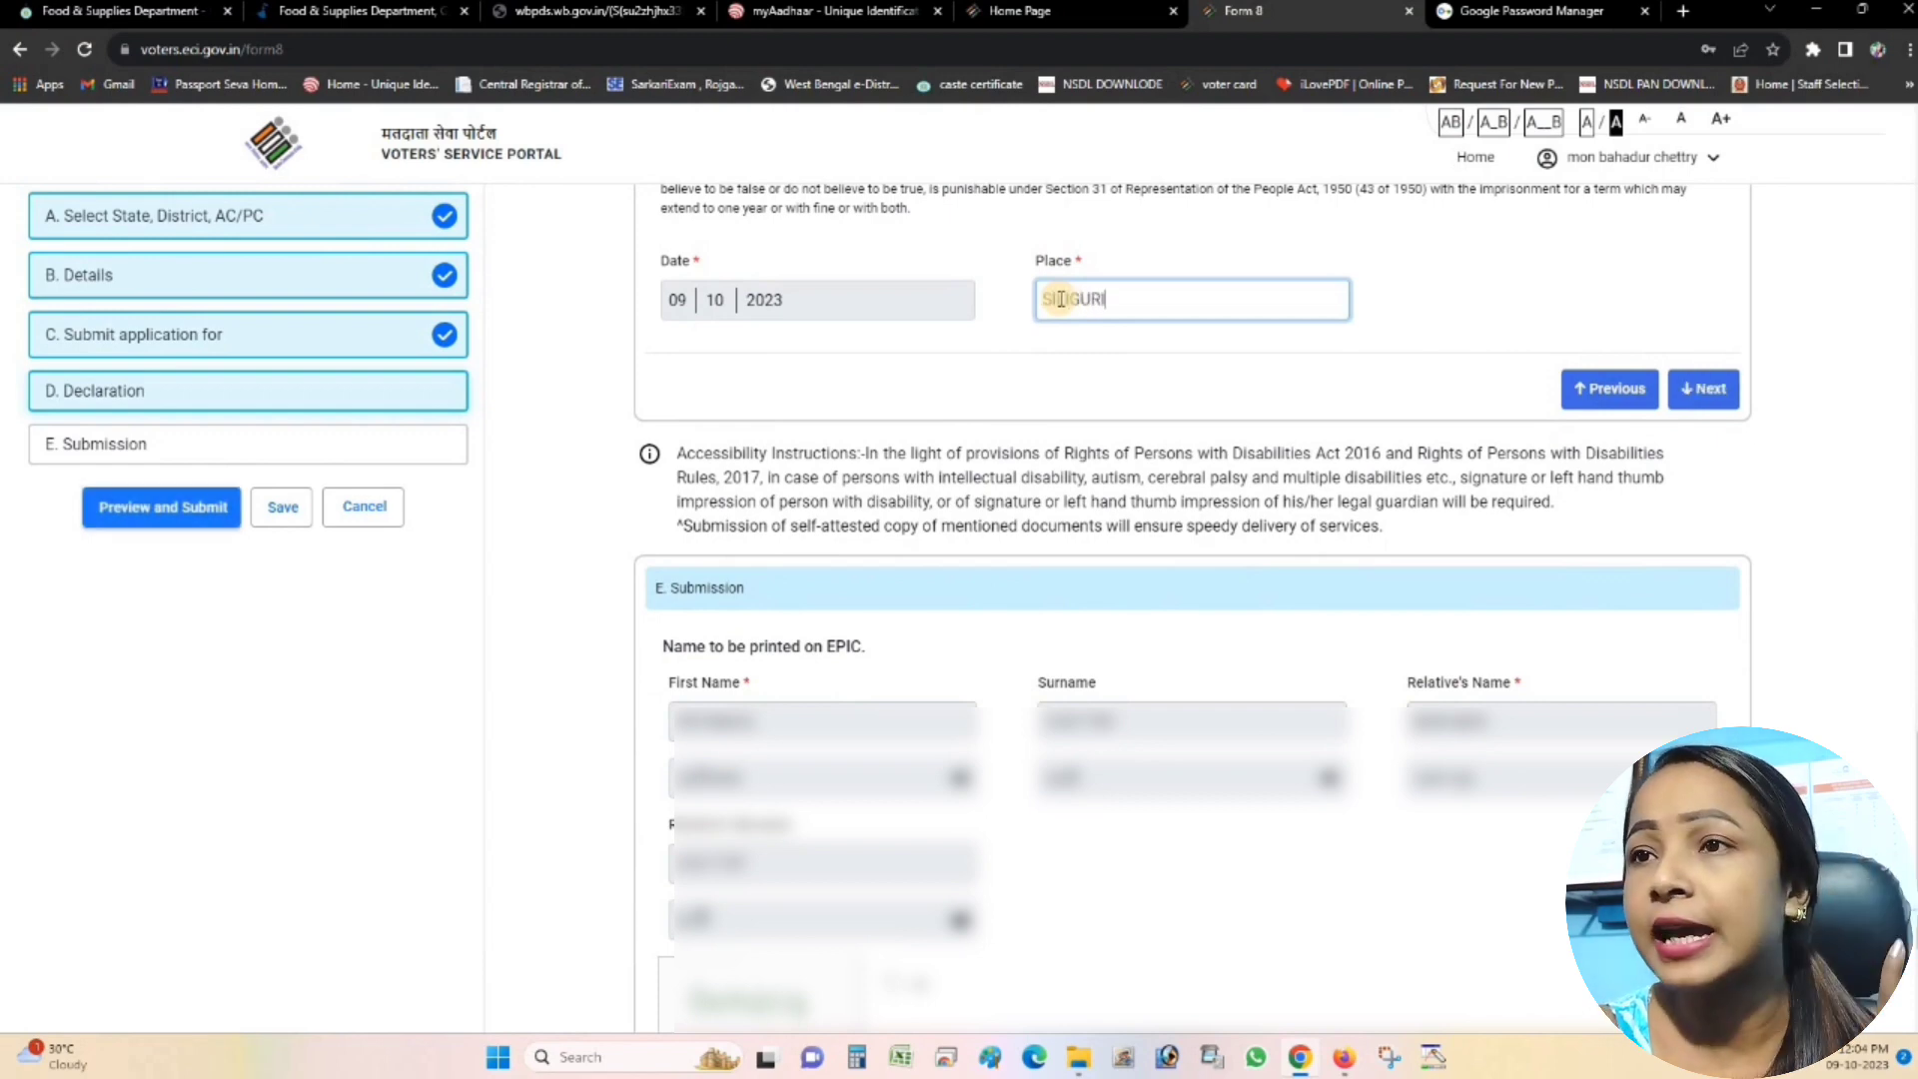
{"action": "scroll", "coordinate": [1098, 300], "scroll_direction": "down", "scroll_amount": 3}
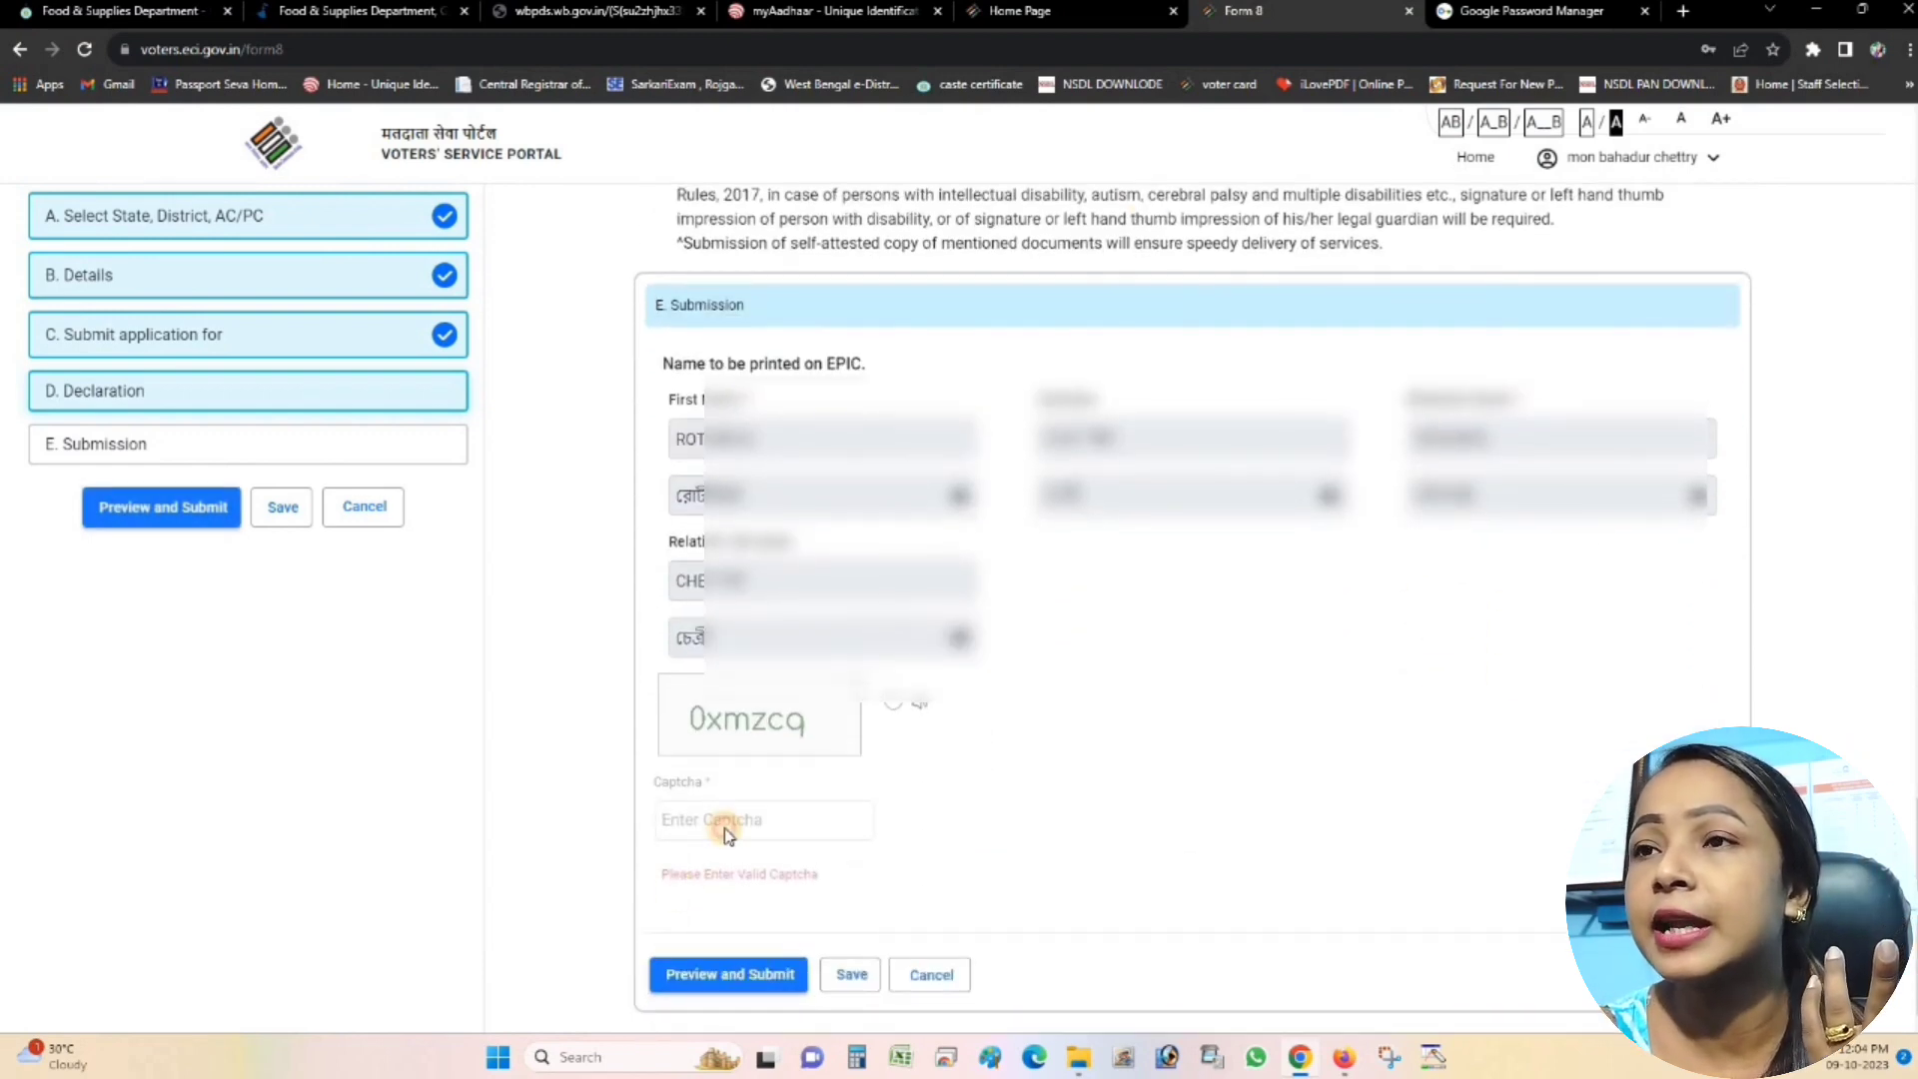
{"action": "scroll", "coordinate": [1508, 856], "scroll_direction": "up", "scroll_amount": 2}
Mark the Declaration step complete and enter the captcha shown on the Submission step.
{"action": "left_click", "coordinate": [1704, 312]}
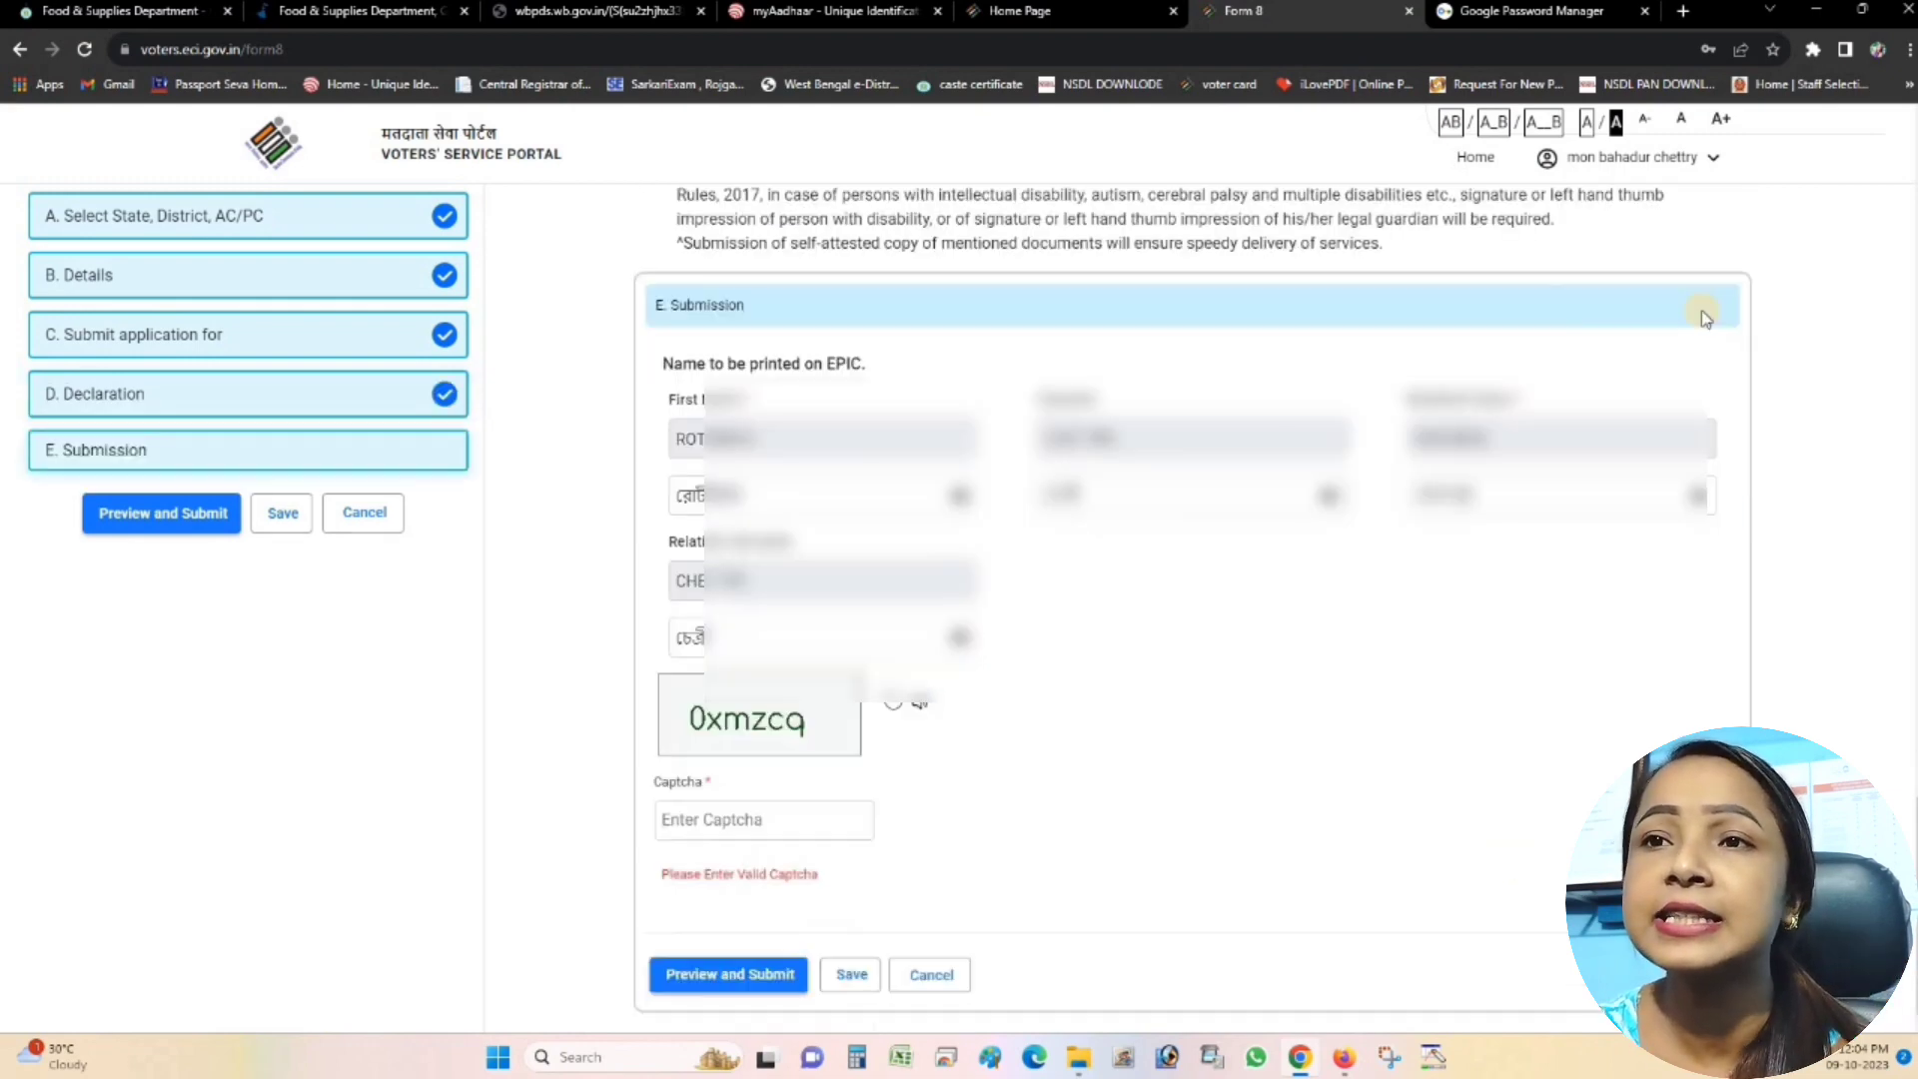
{"action": "left_click", "coordinate": [721, 828]}
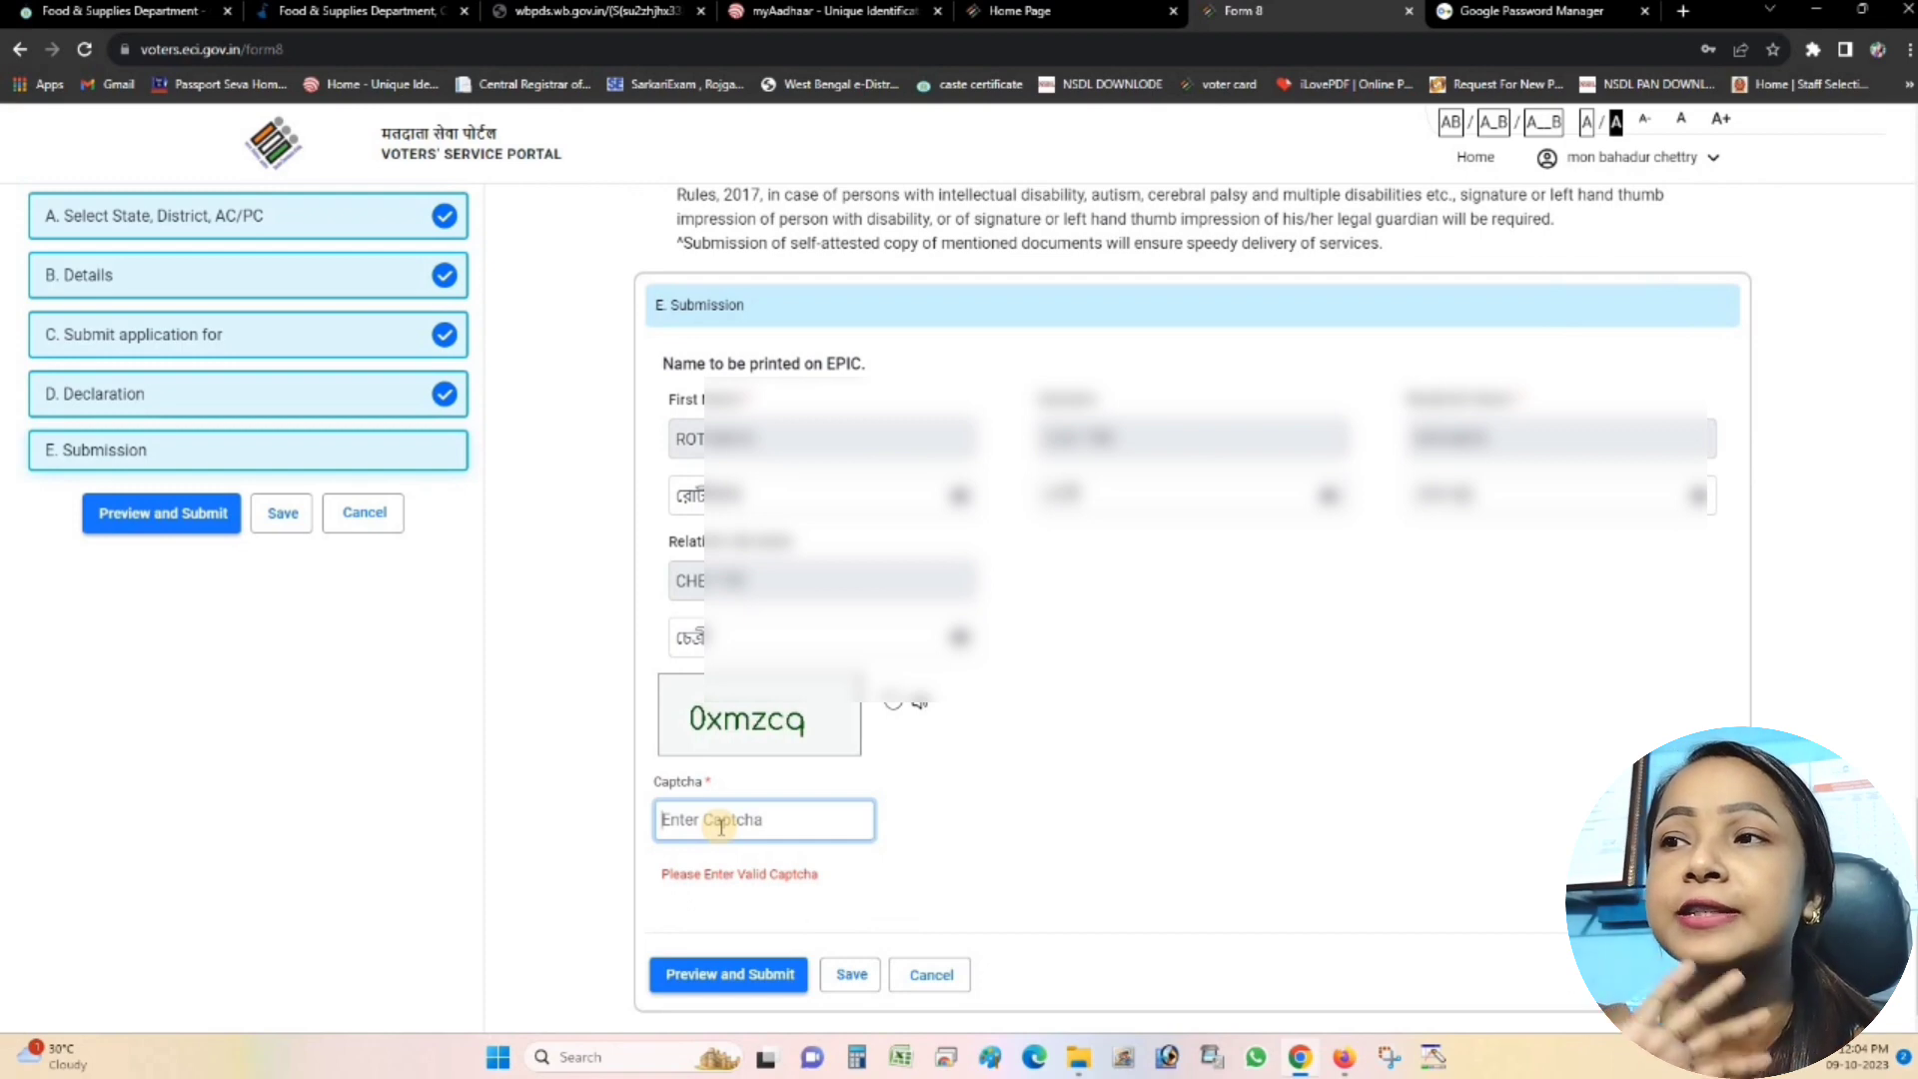
{"action": "type", "text": "0"}
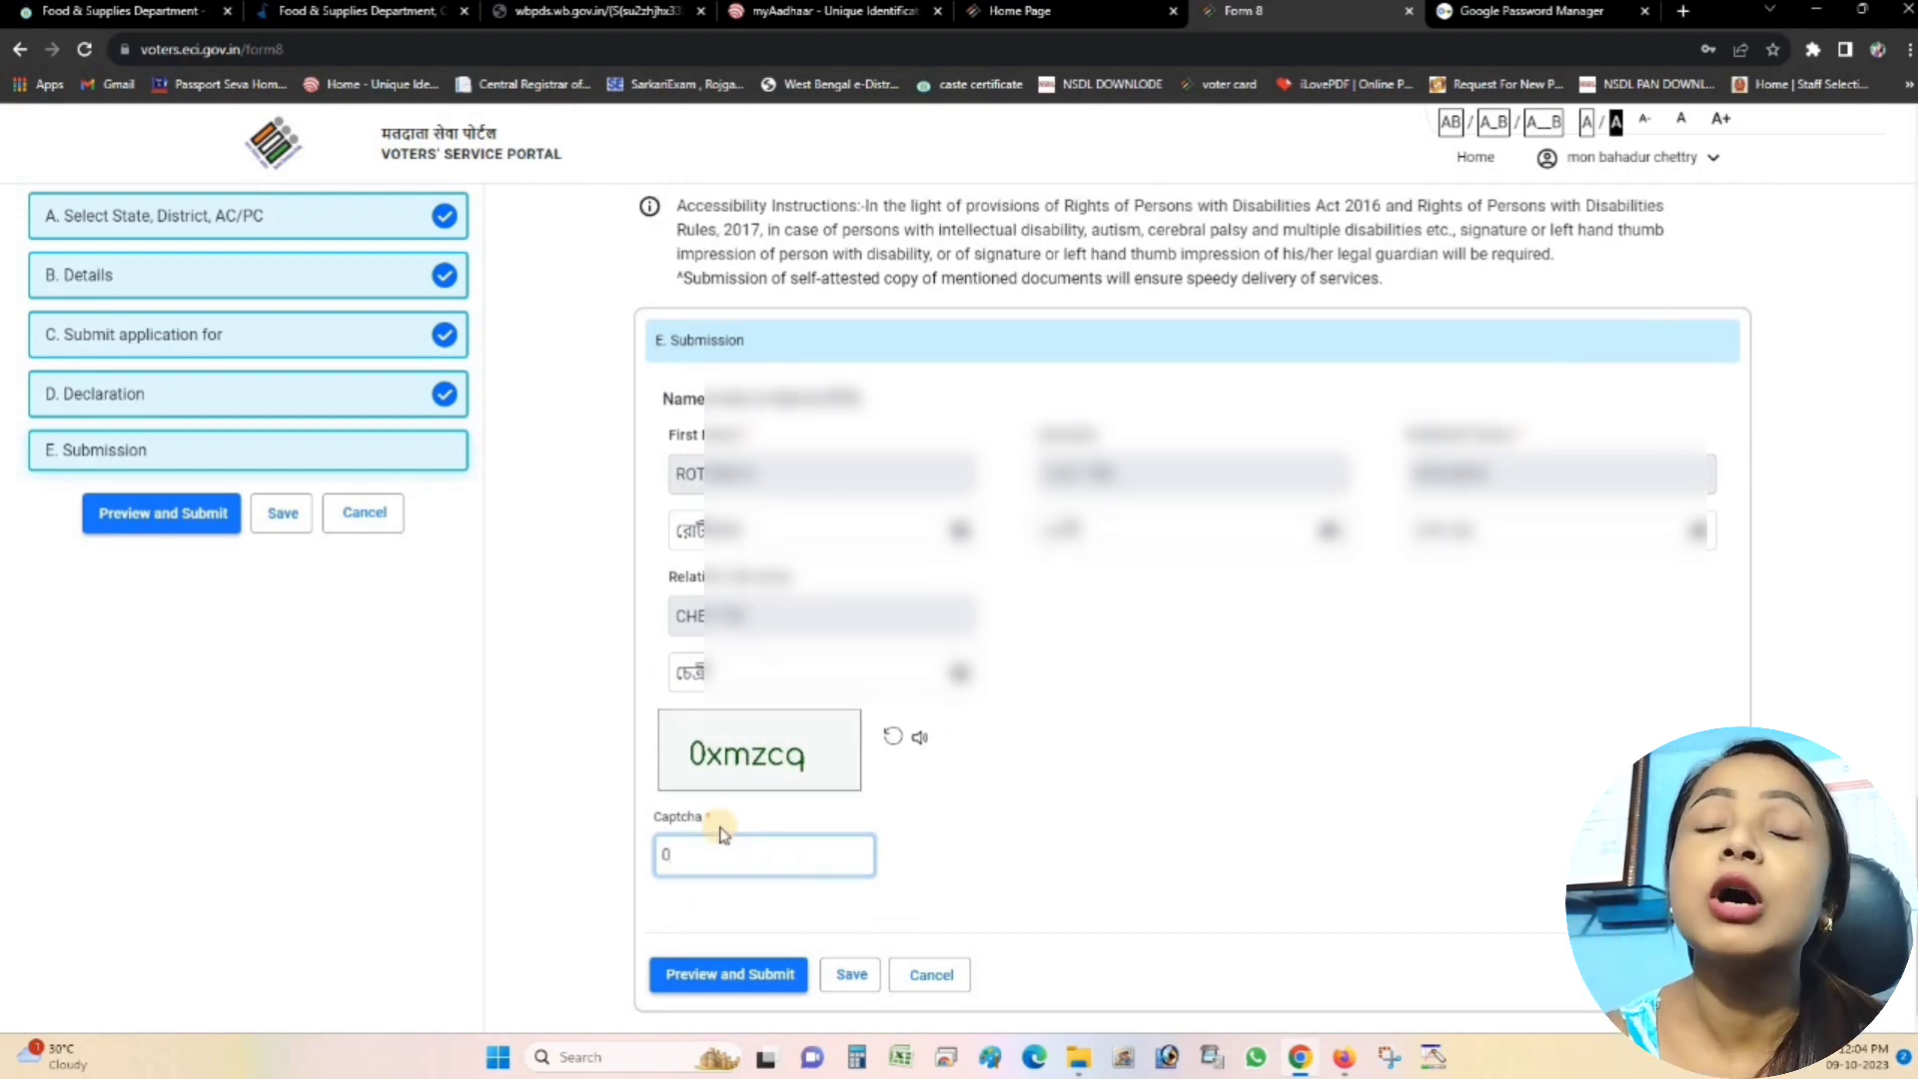
{"action": "type", "text": "x"}
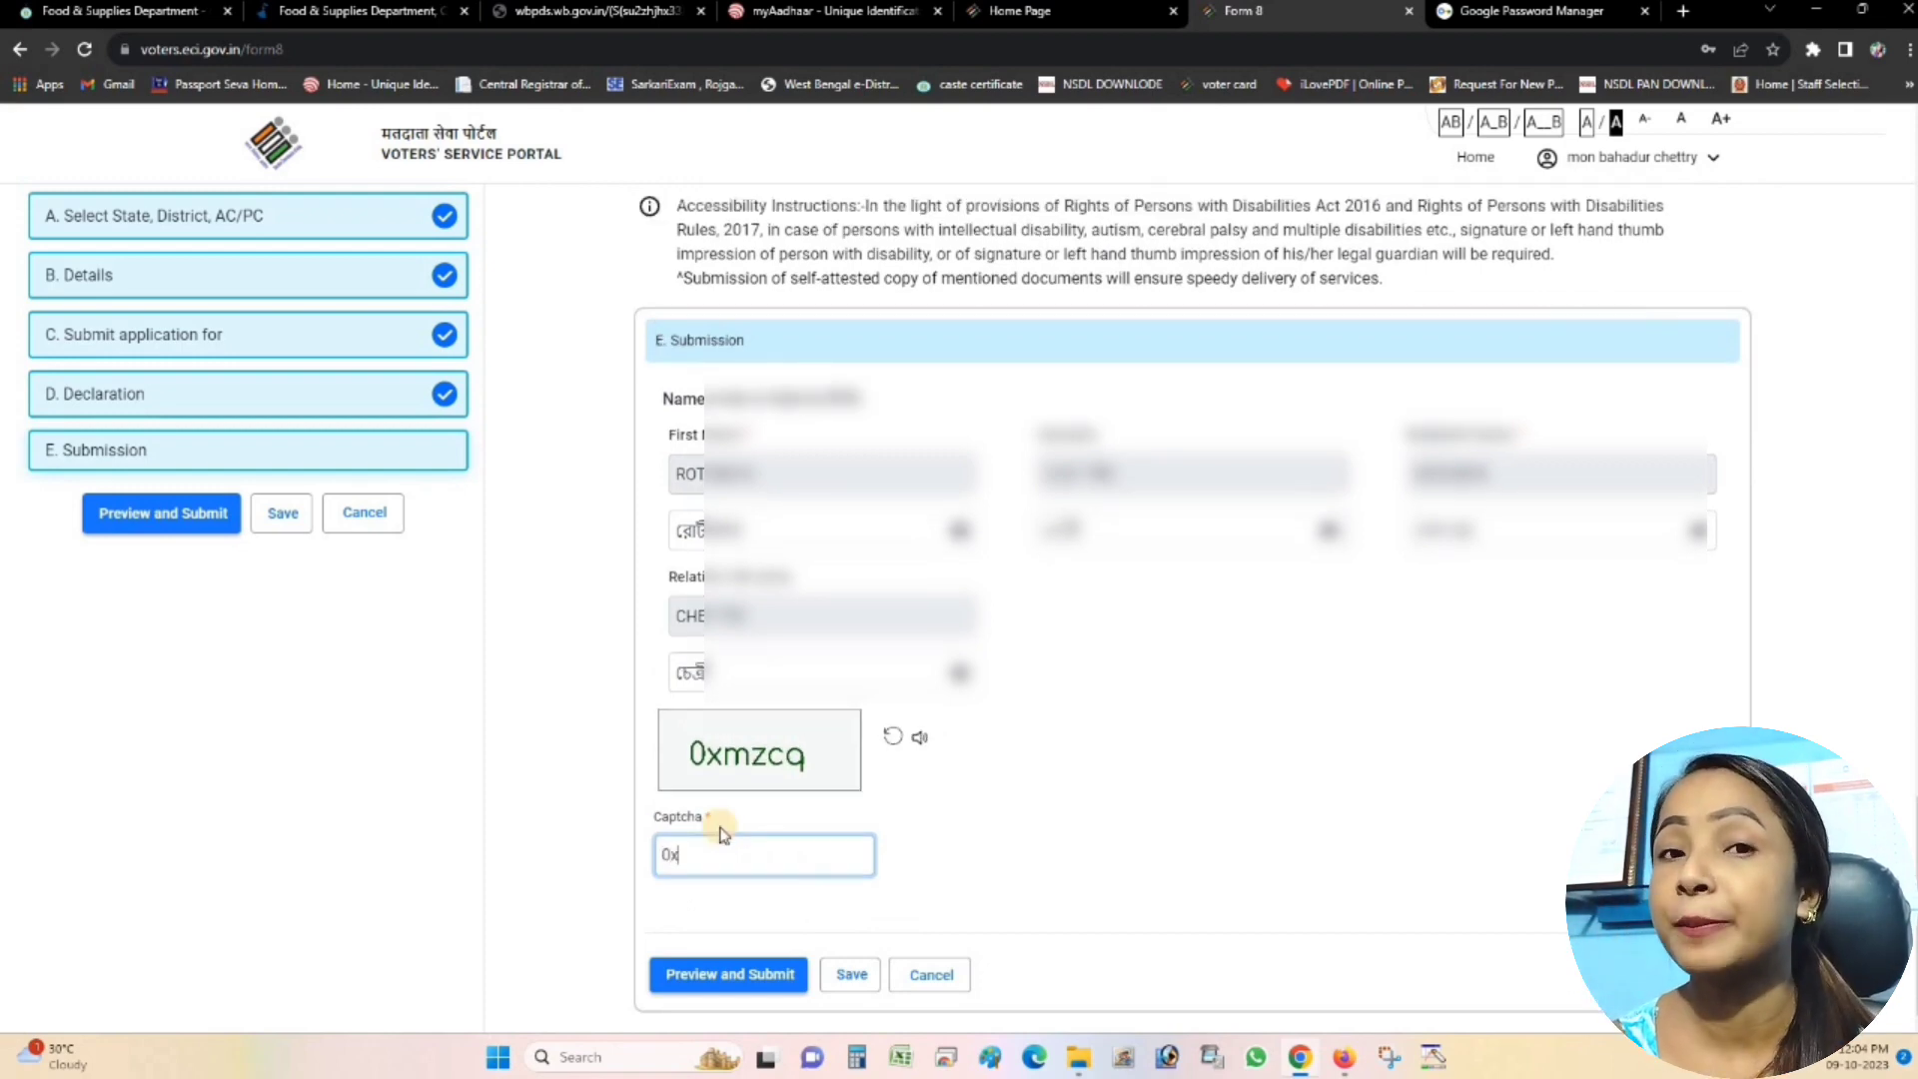
{"action": "type", "text": "mzc"}
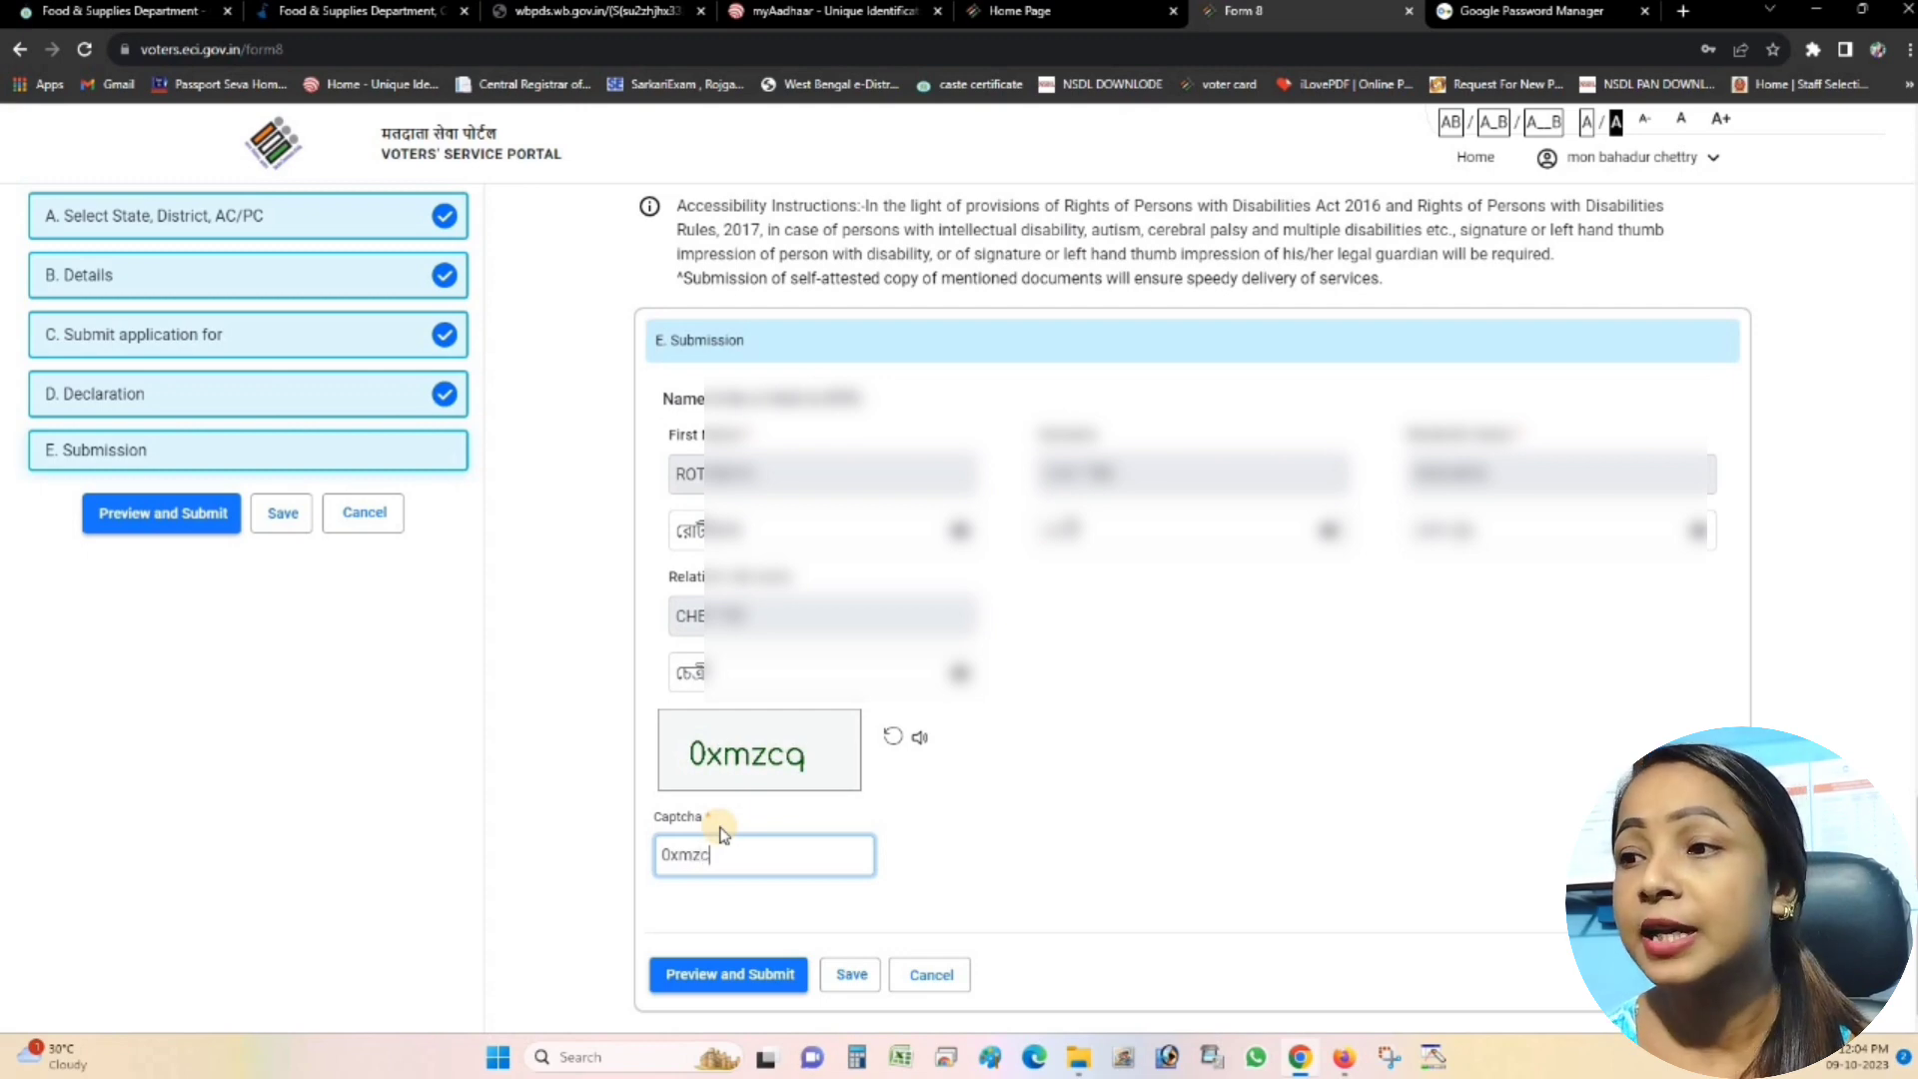
{"action": "type", "text": "q"}
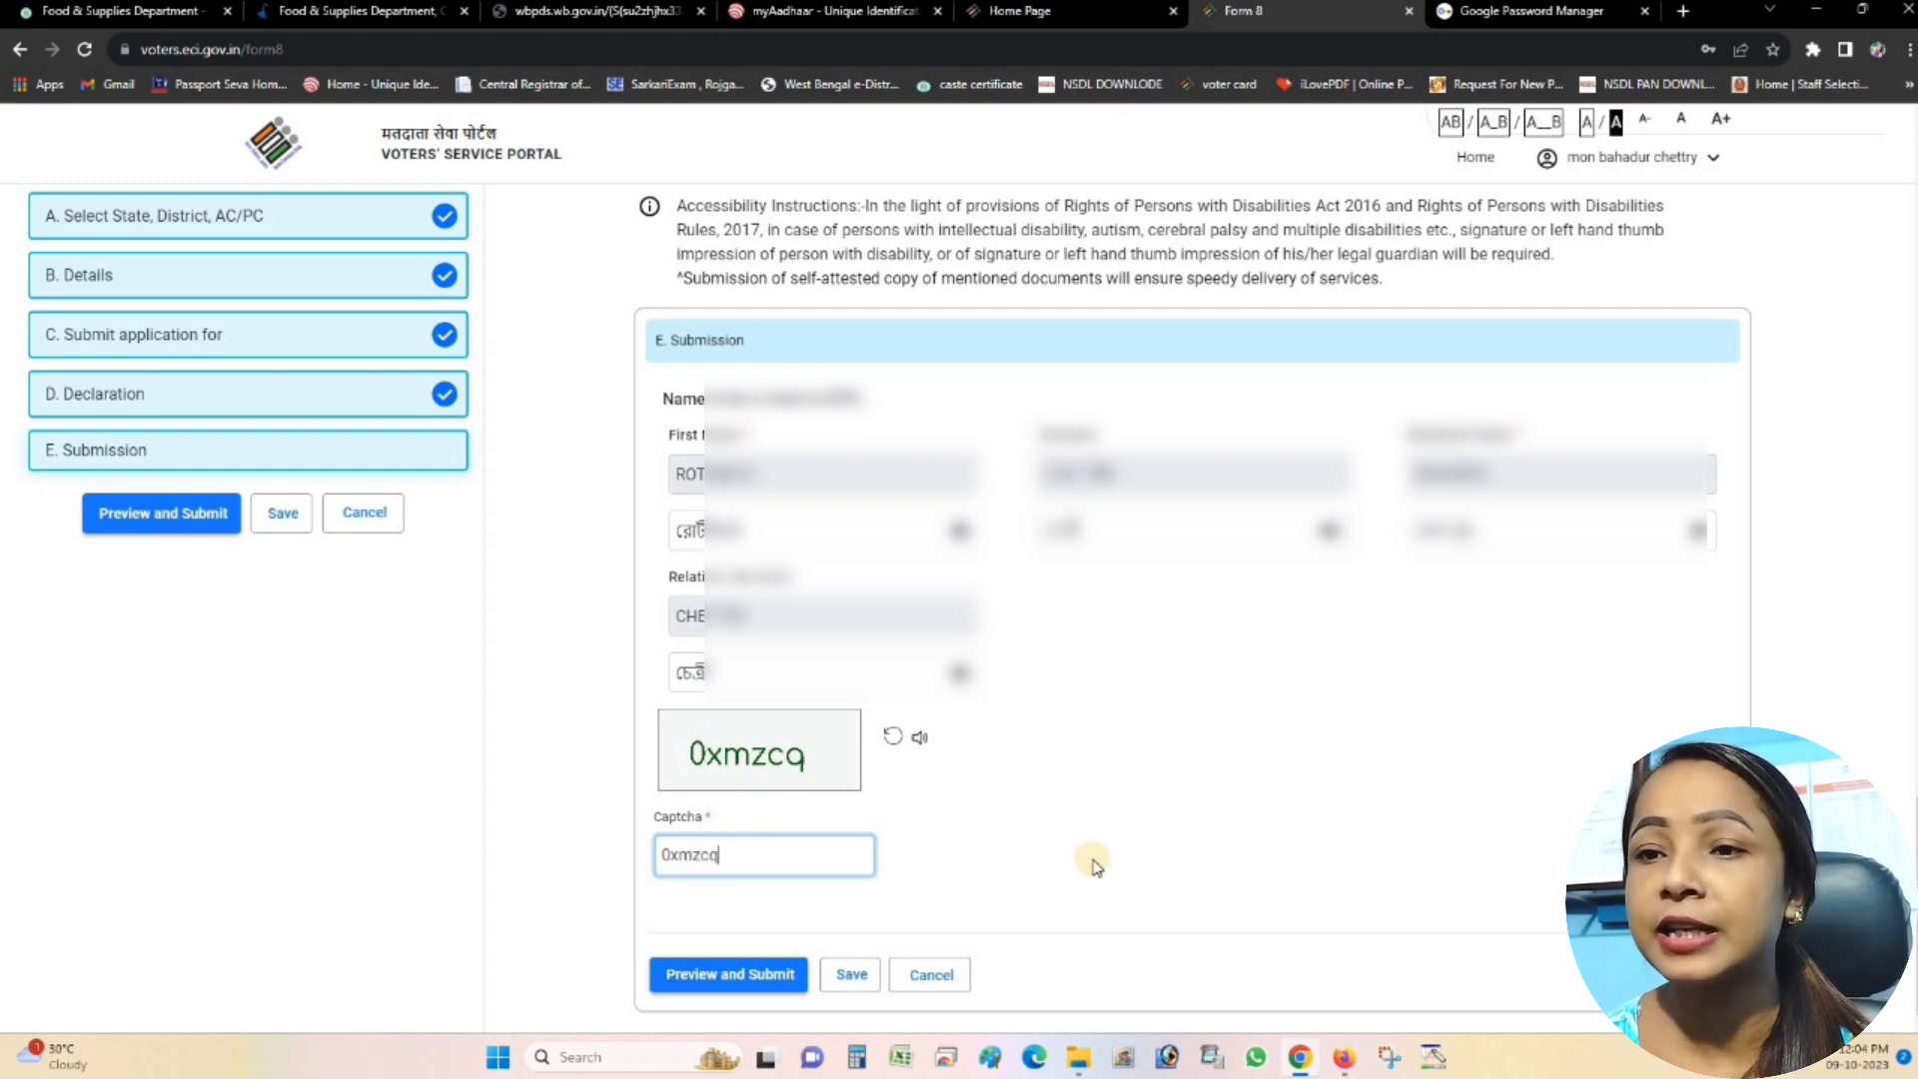
Preview Form 8, submit it and confirm with Yes, then download and open the acknowledgement PDF.
{"action": "left_click", "coordinate": [728, 974]}
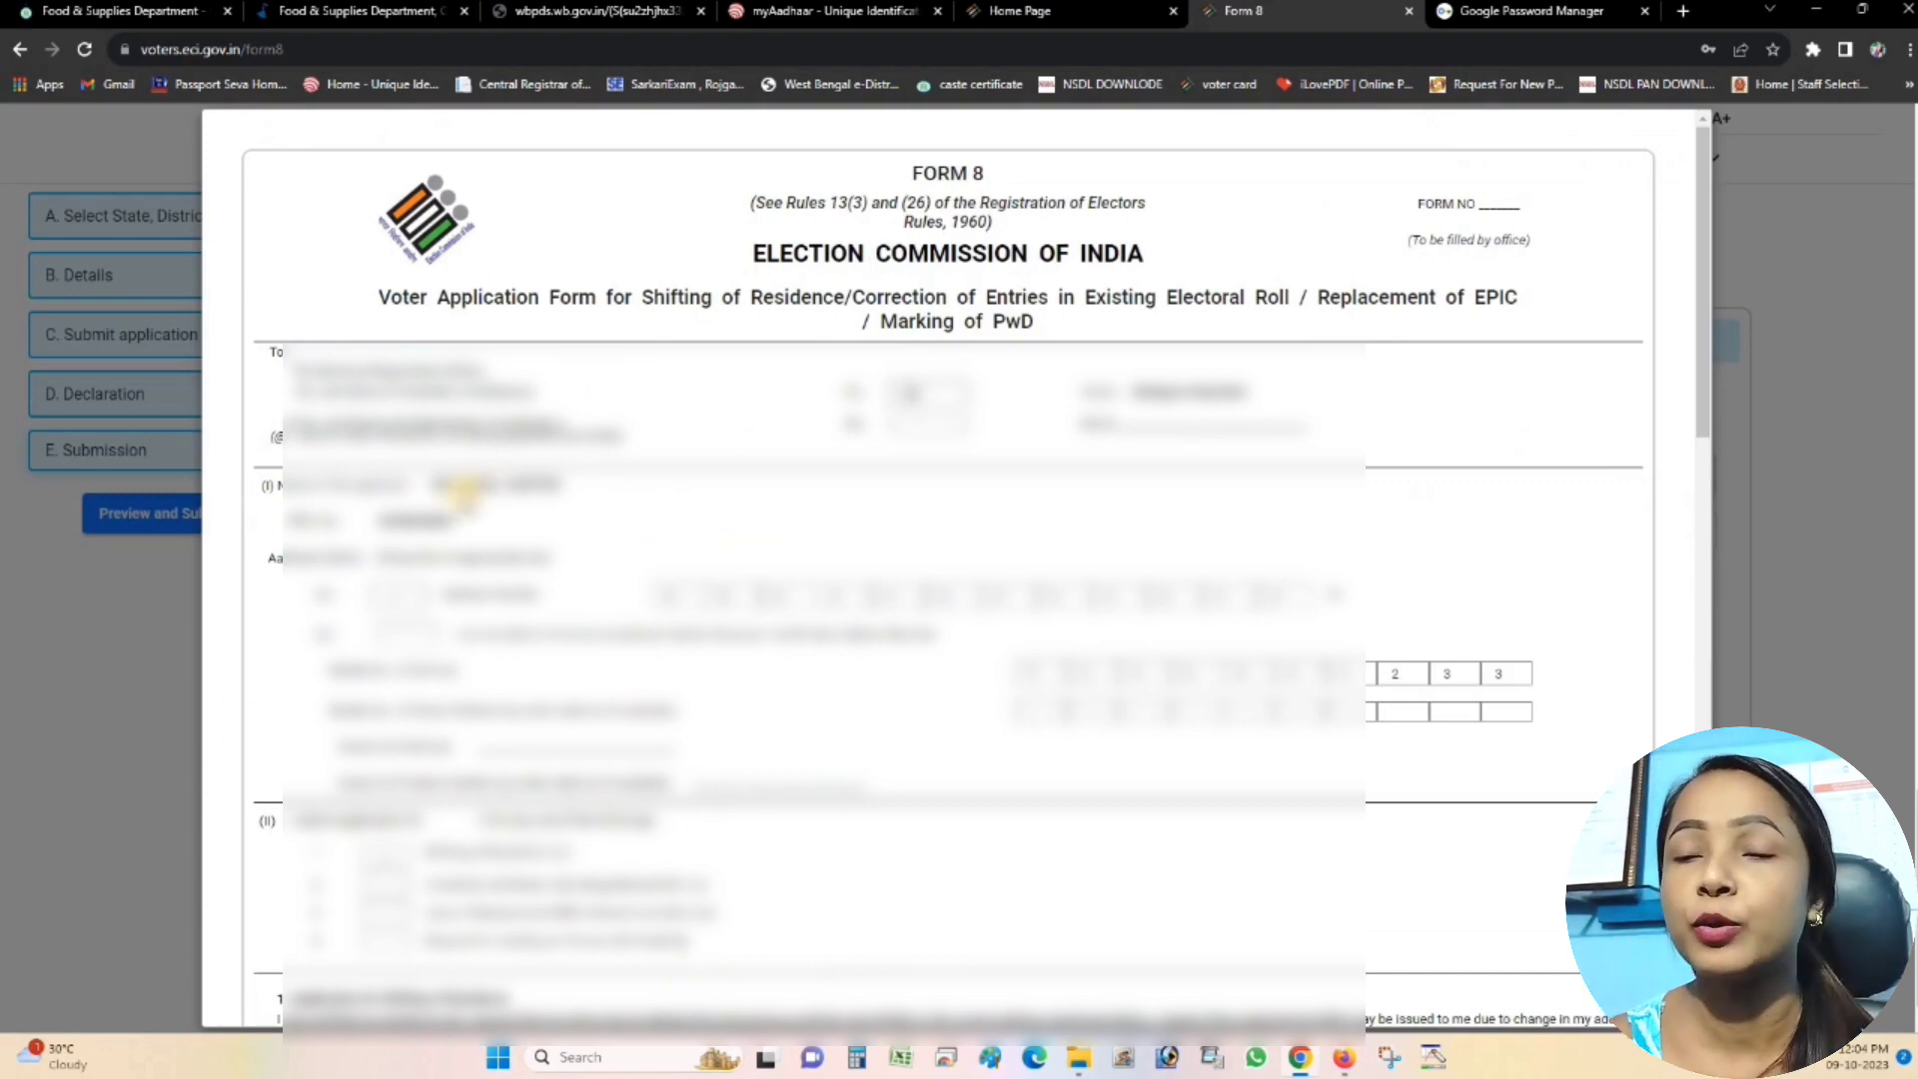
{"action": "scroll", "coordinate": [1278, 736], "scroll_direction": "down", "scroll_amount": 6}
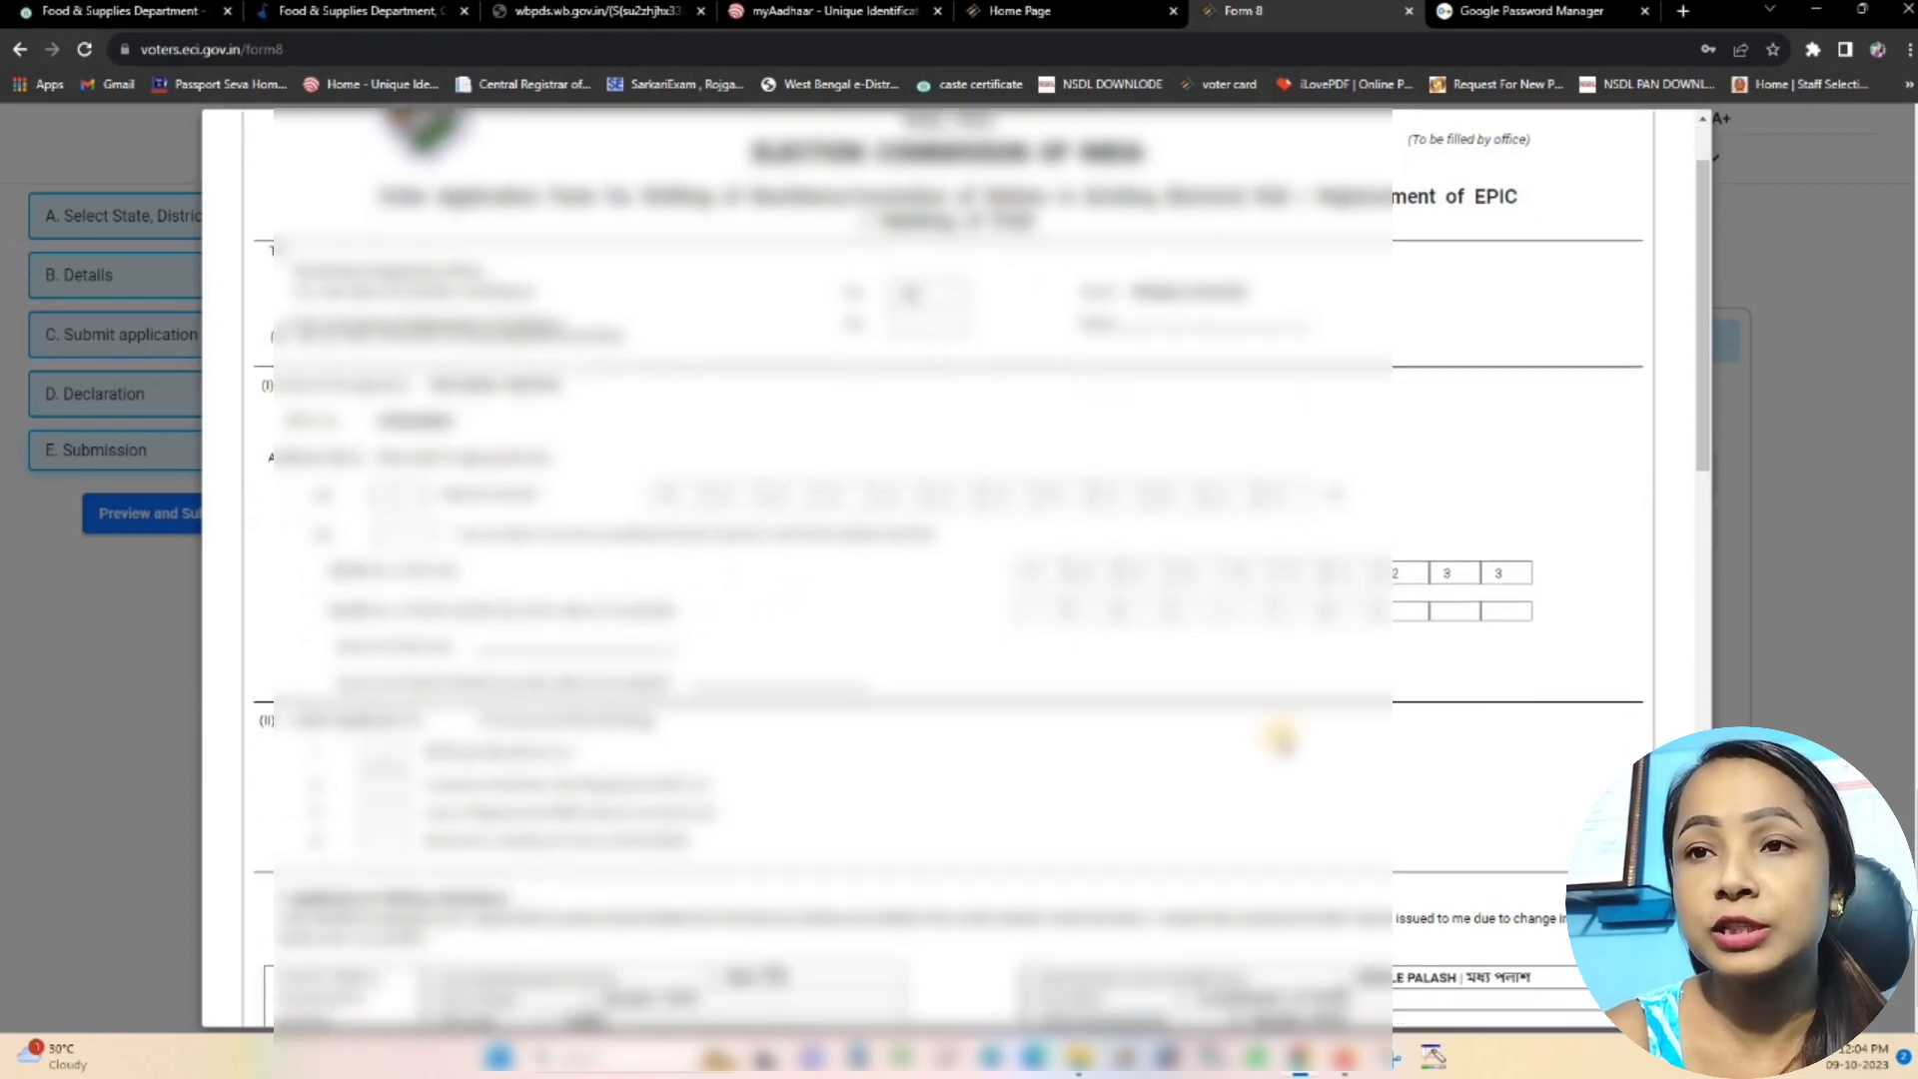
{"action": "scroll", "coordinate": [1280, 738], "scroll_direction": "down", "scroll_amount": 10}
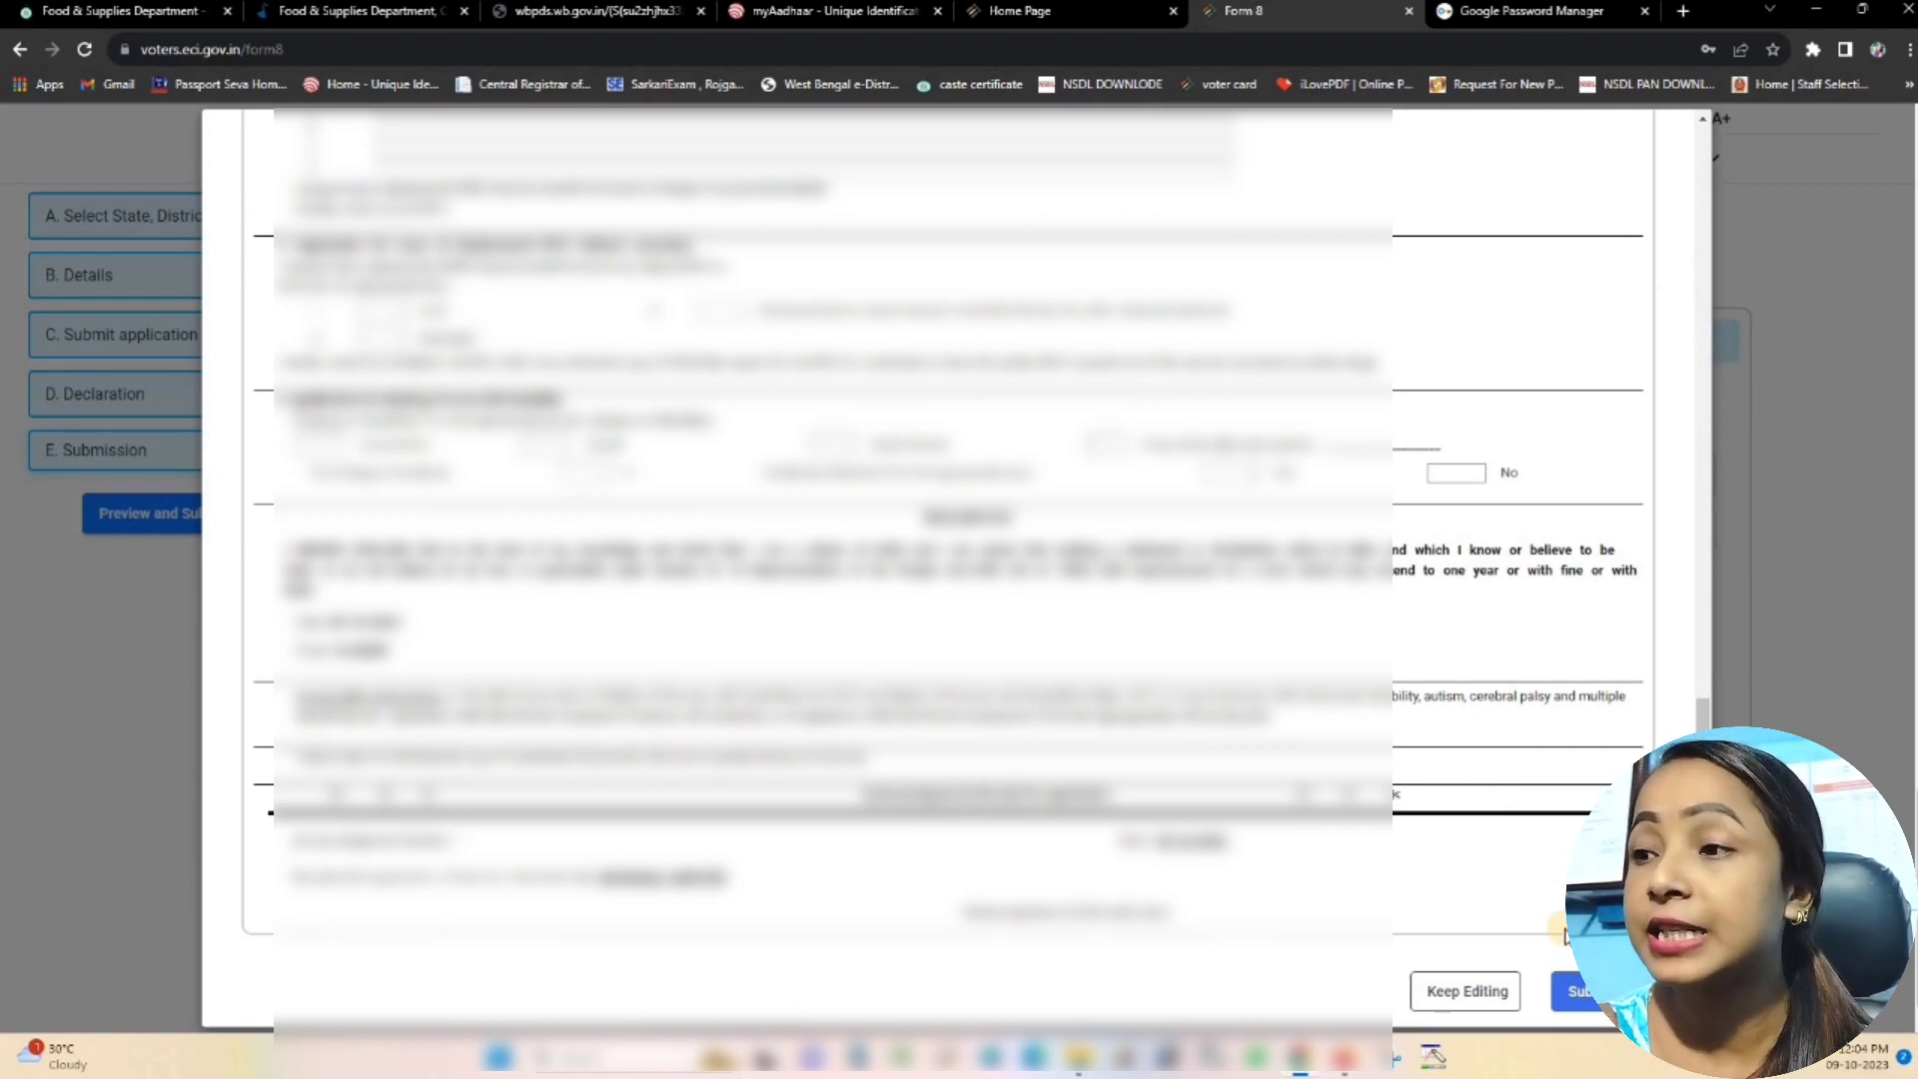
{"action": "left_click", "coordinate": [1577, 991]}
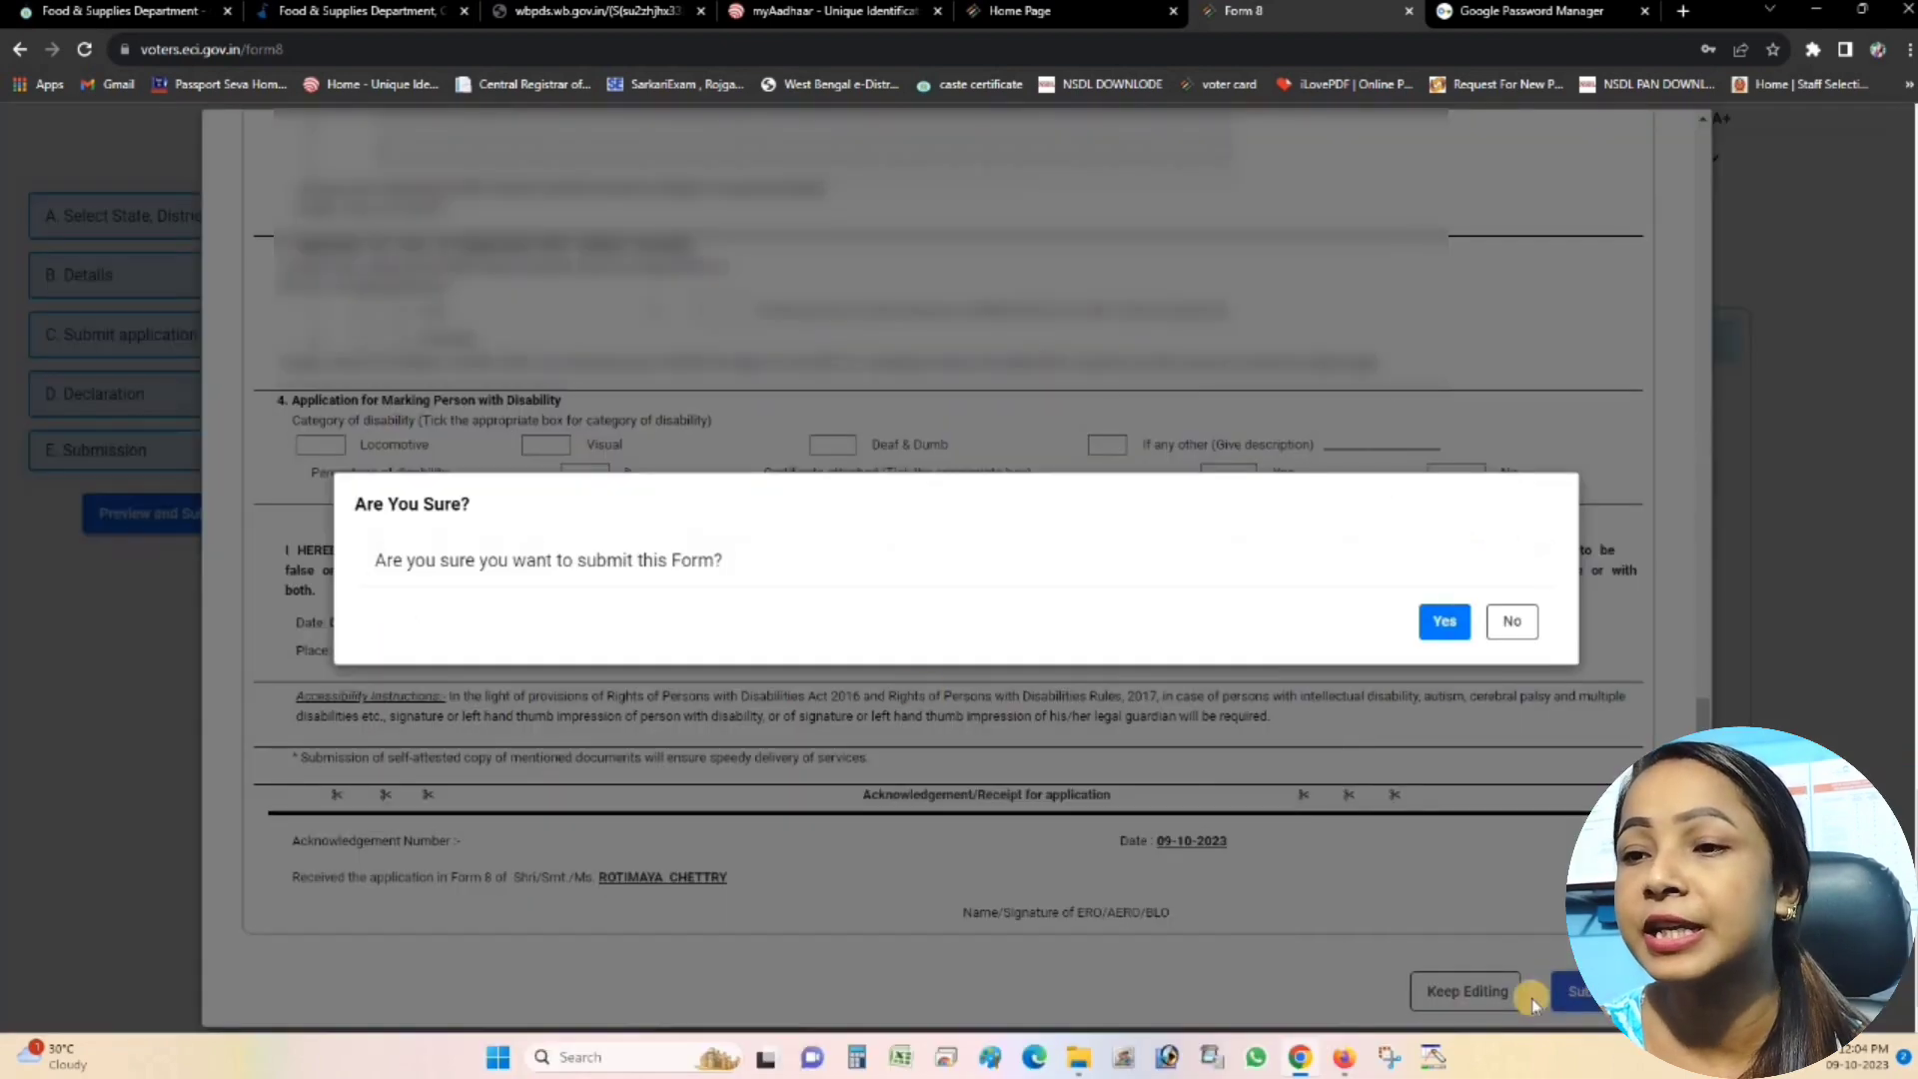
{"action": "left_click", "coordinate": [1457, 636]}
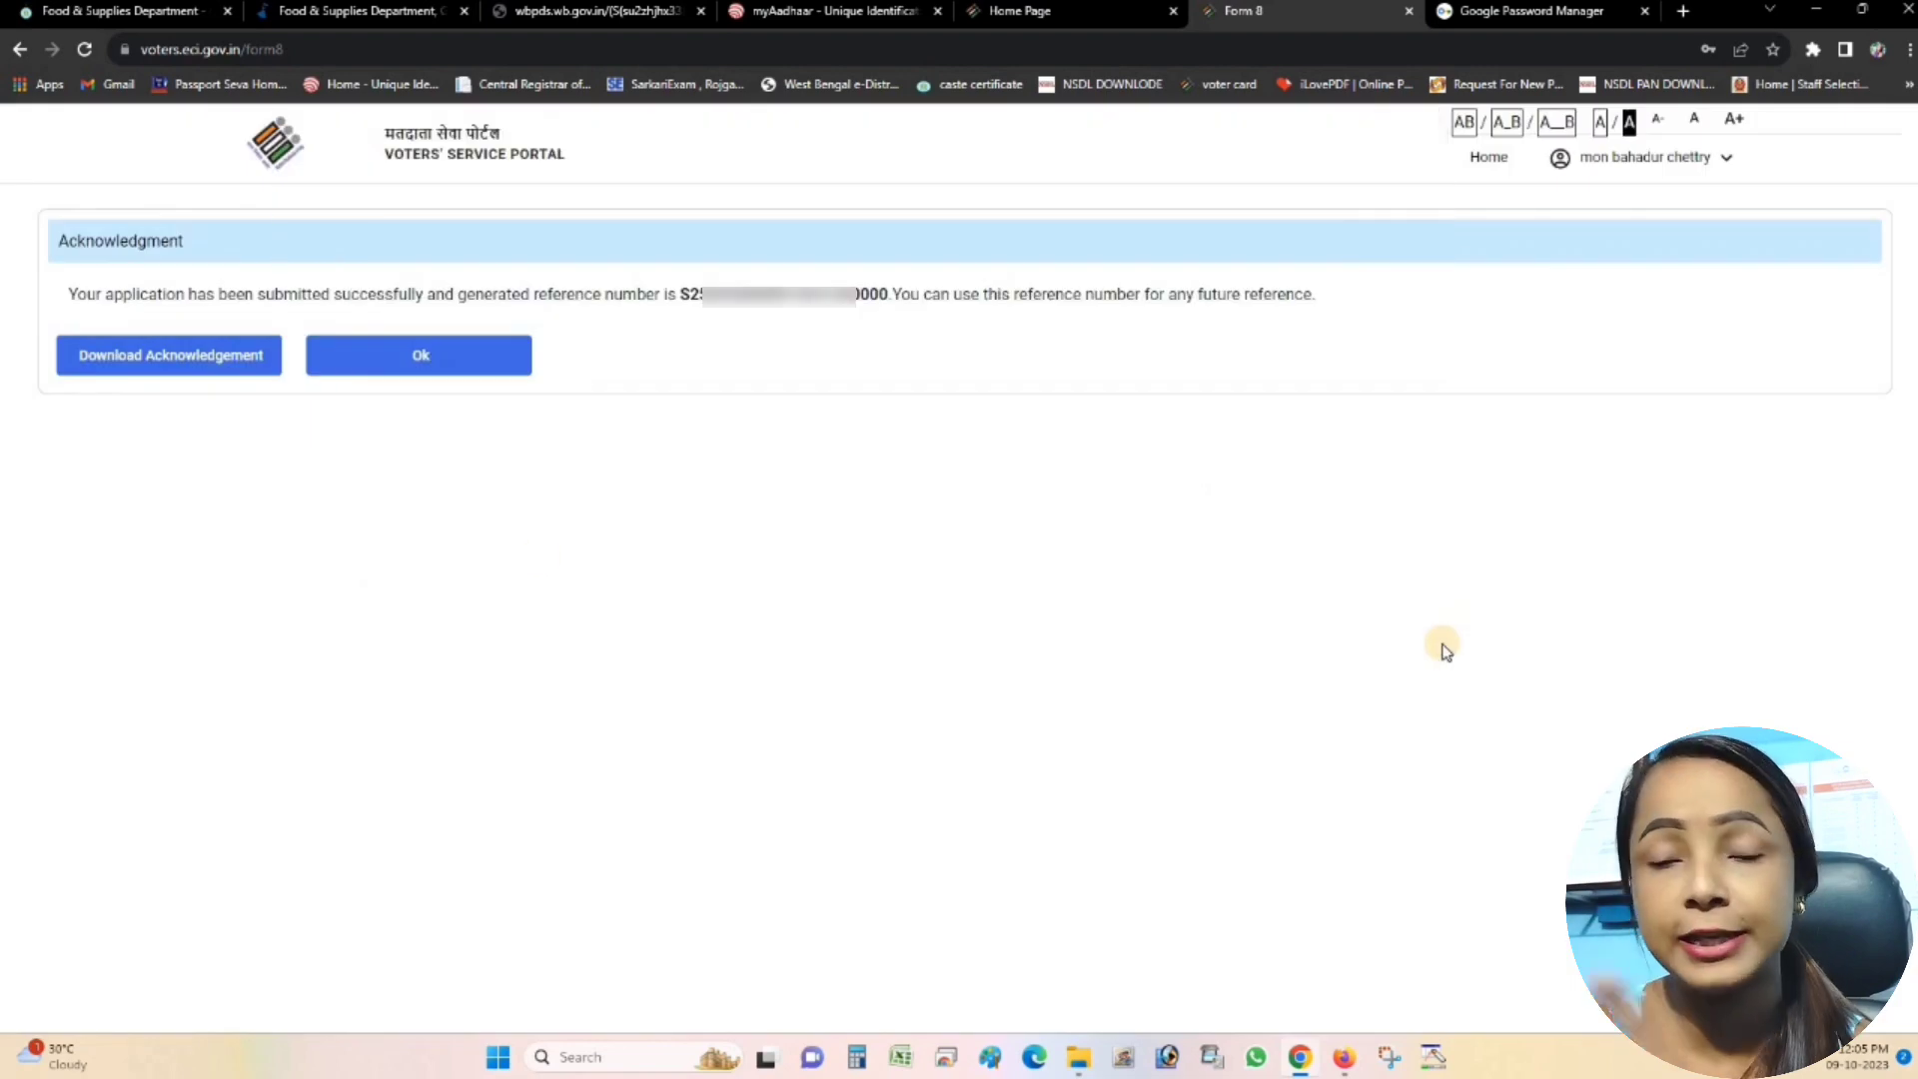
{"action": "left_click", "coordinate": [127, 357]}
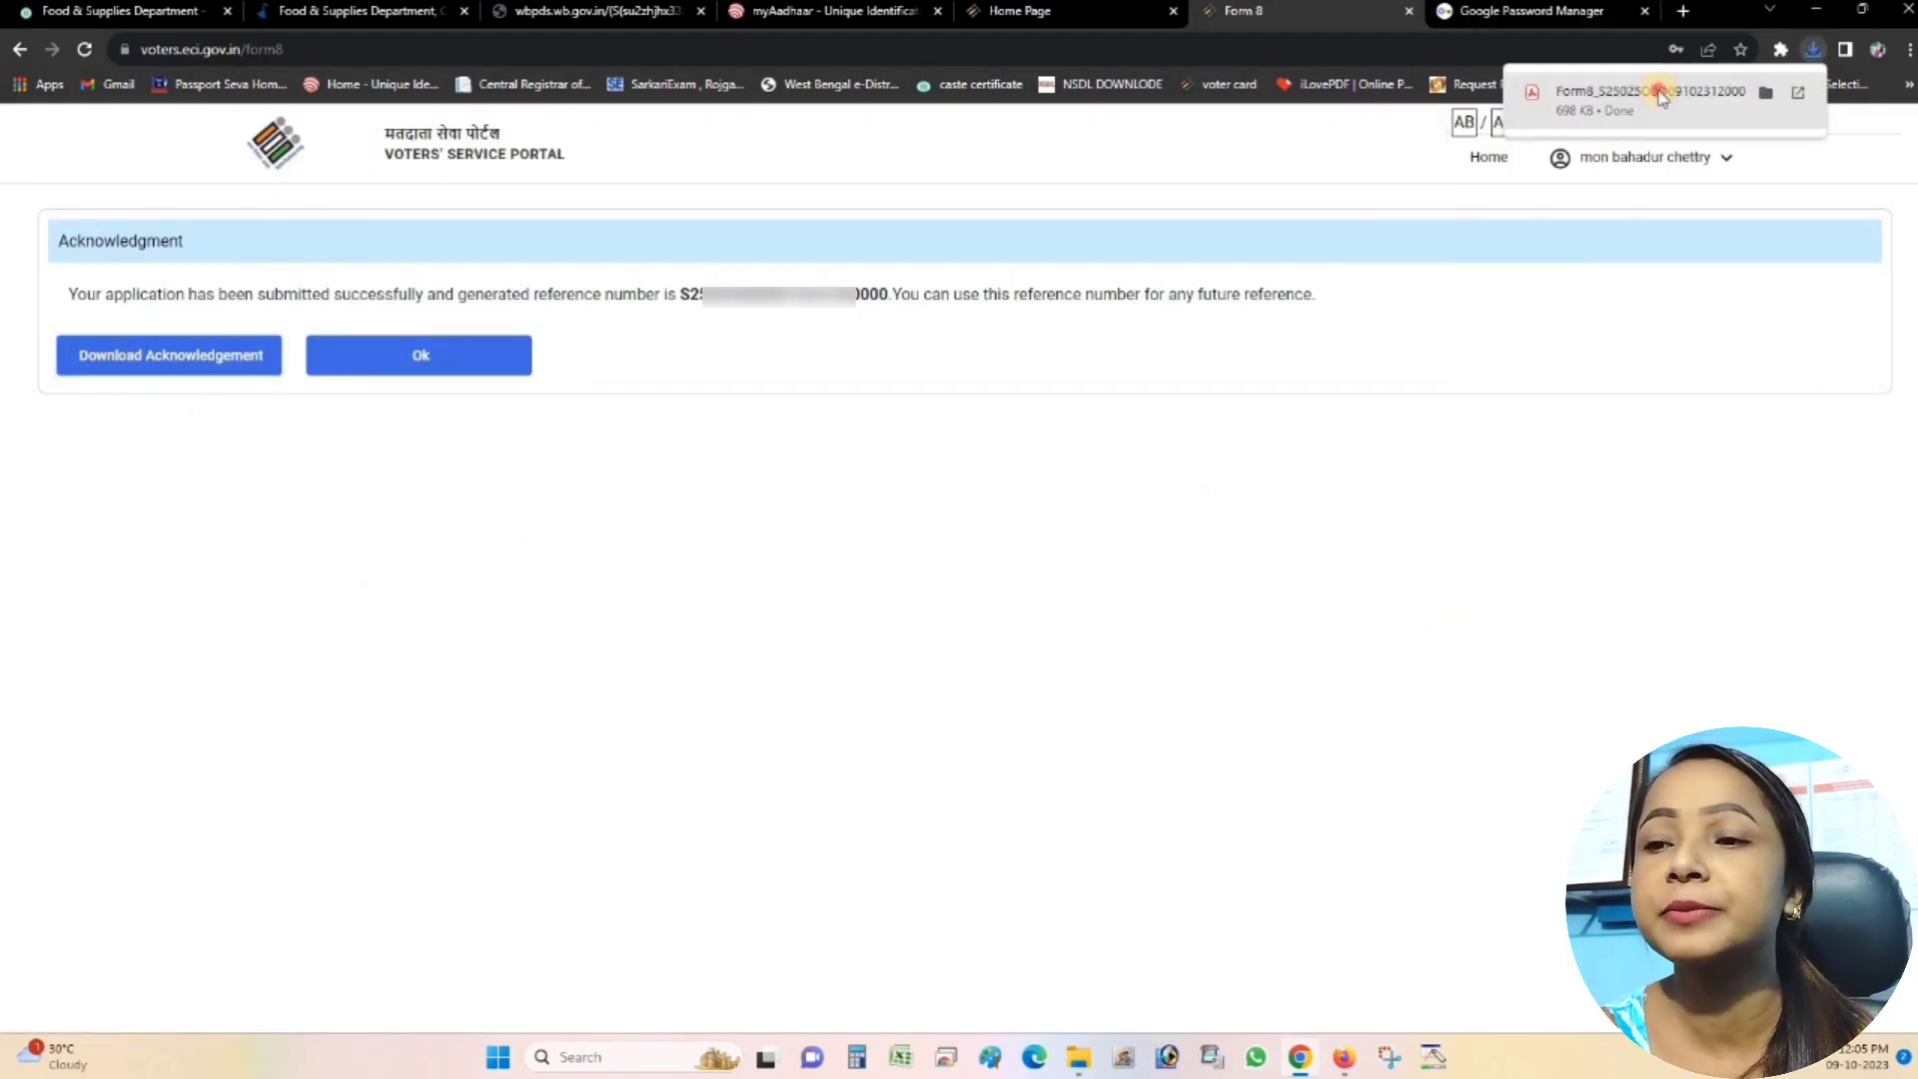
{"action": "left_click", "coordinate": [1661, 96]}
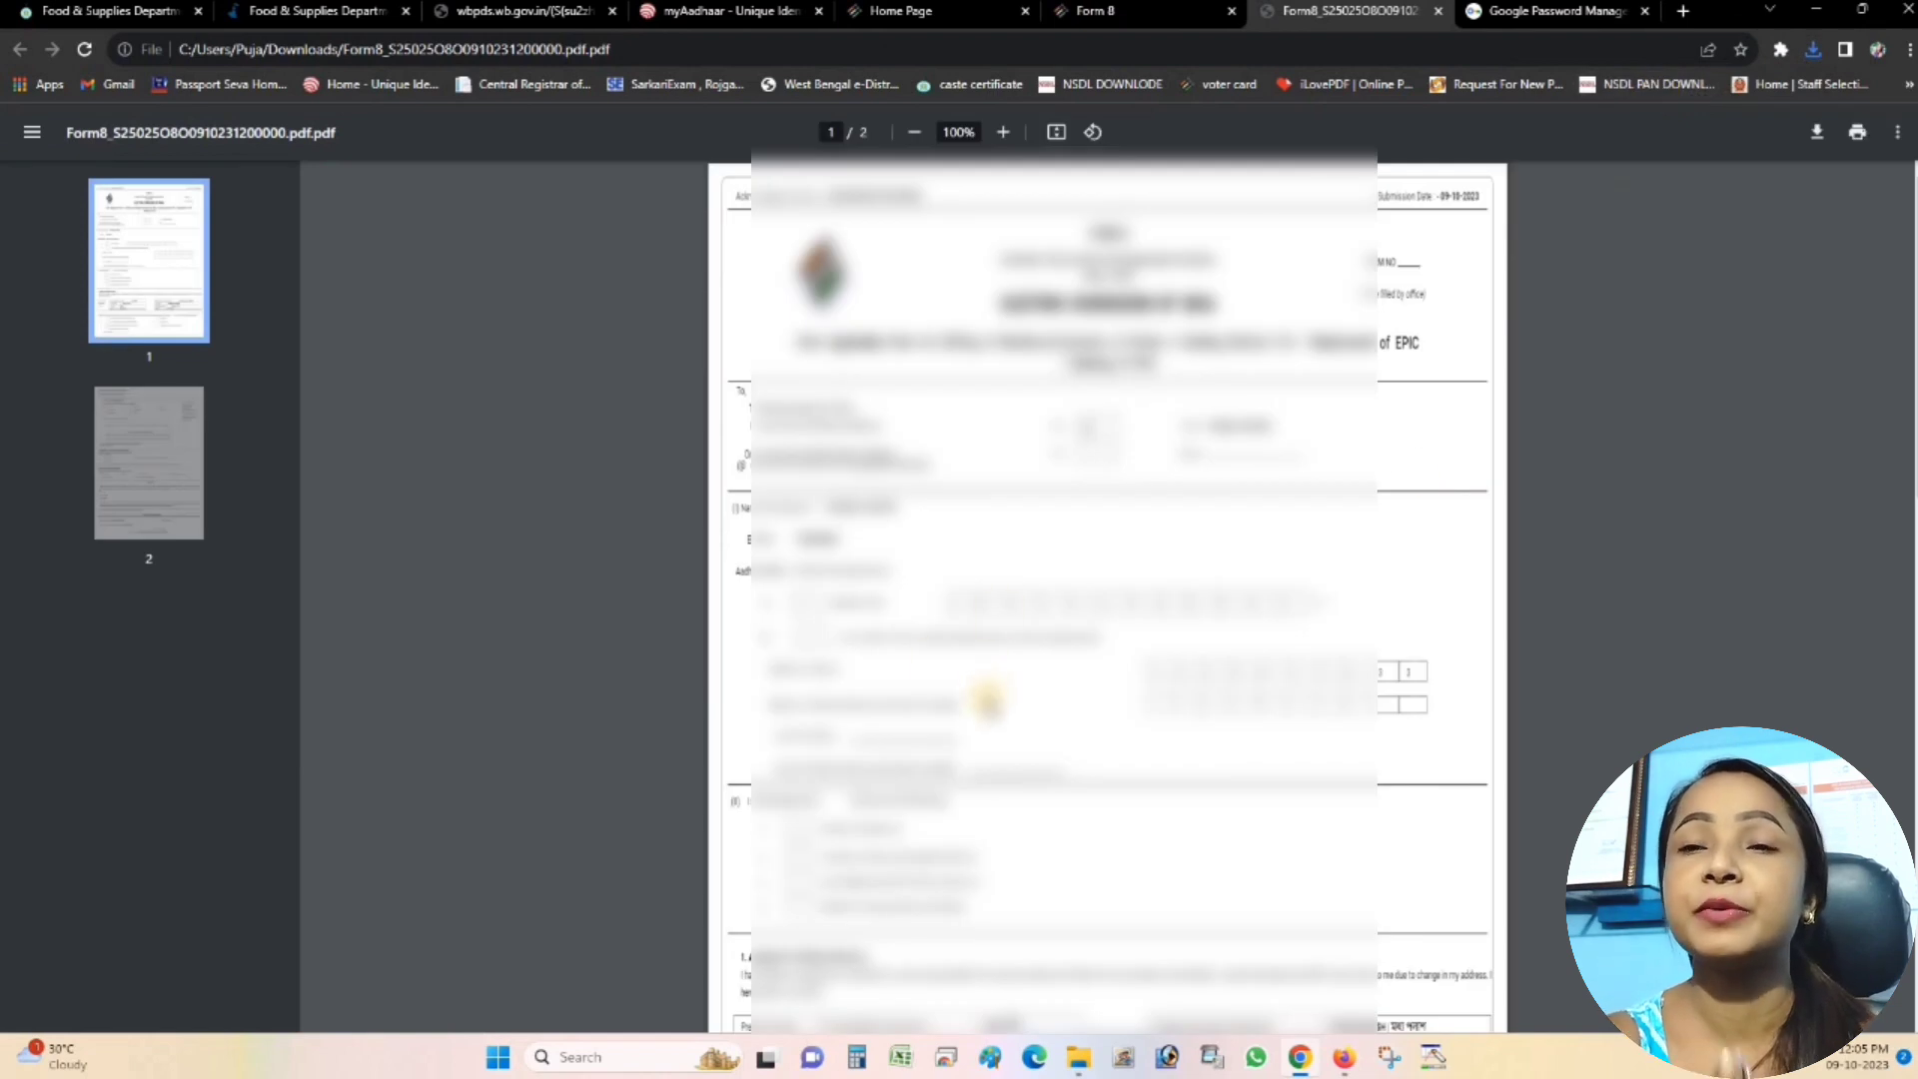
Print only page 1 of the acknowledgement on the Canon G2010 series printer.
{"action": "scroll", "coordinate": [986, 701], "scroll_direction": "down", "scroll_amount": 10}
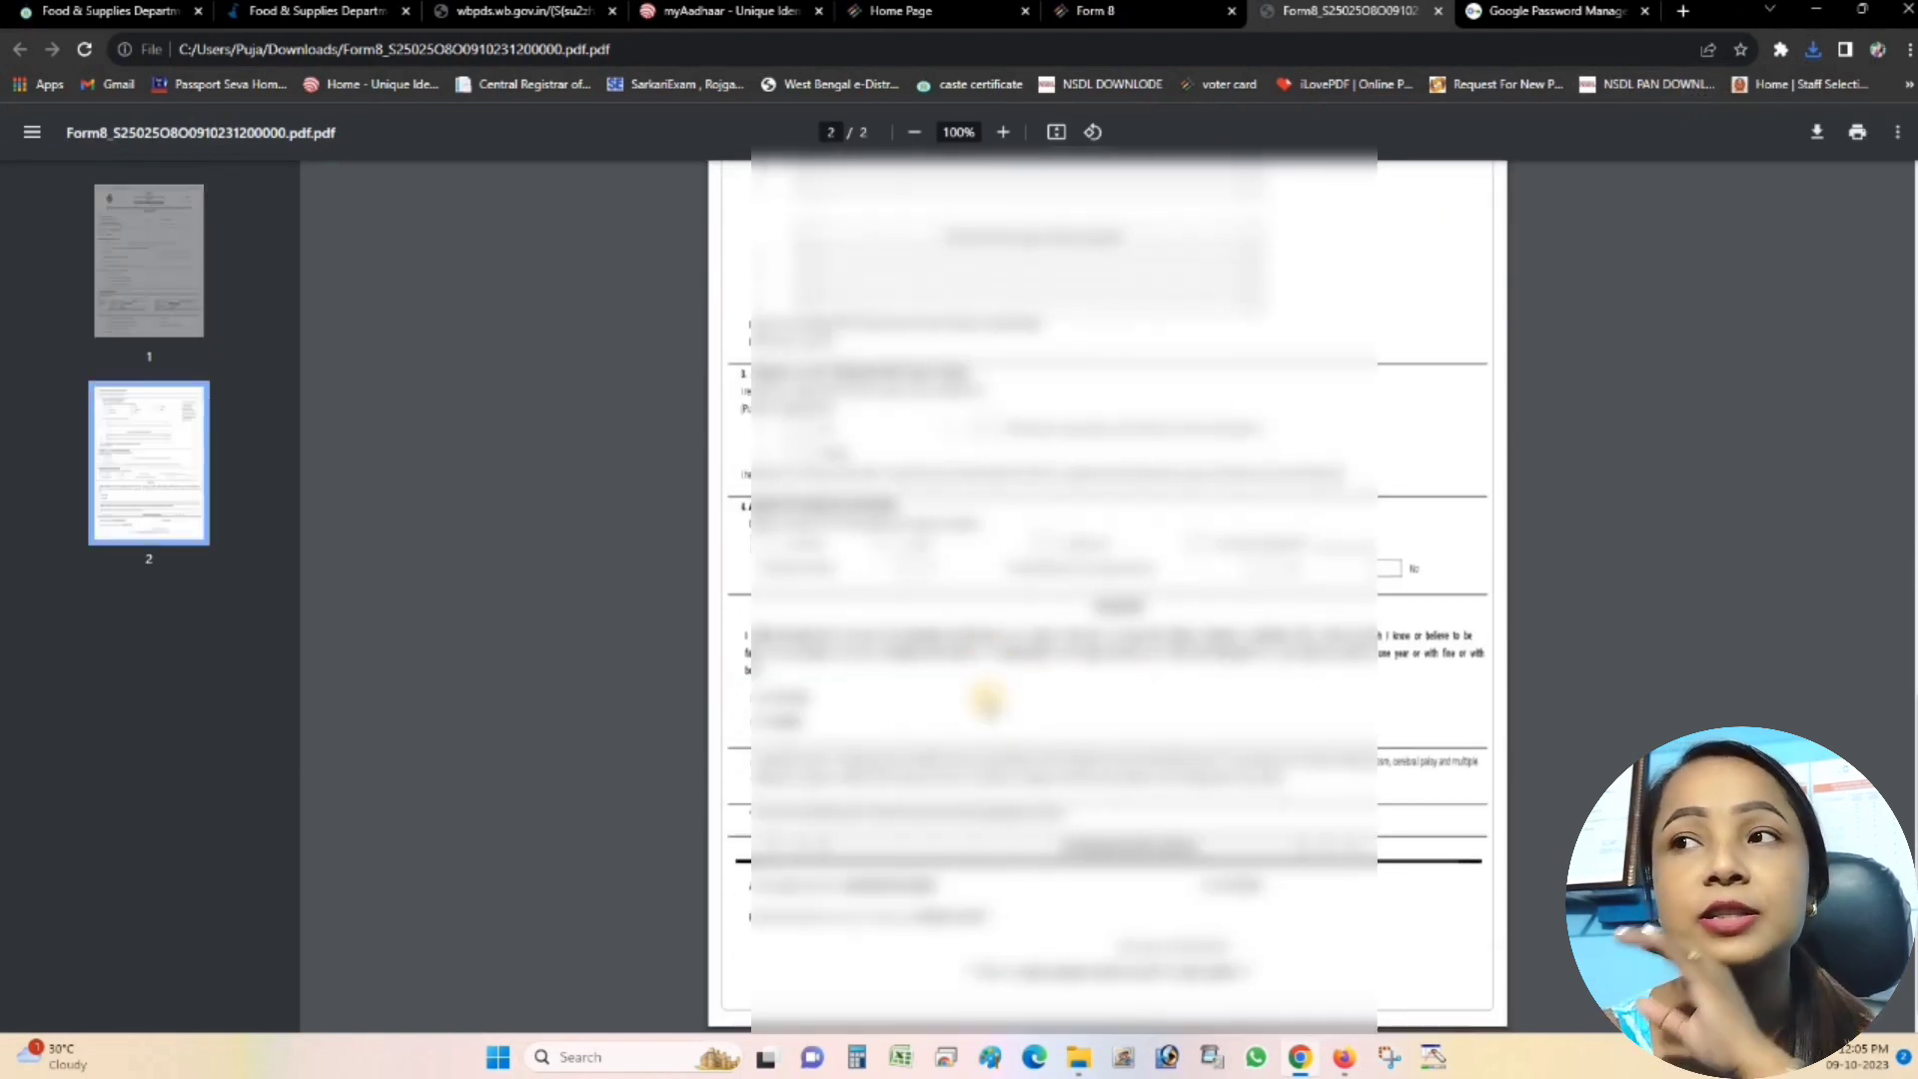
{"action": "scroll", "coordinate": [986, 701], "scroll_direction": "up", "scroll_amount": 10}
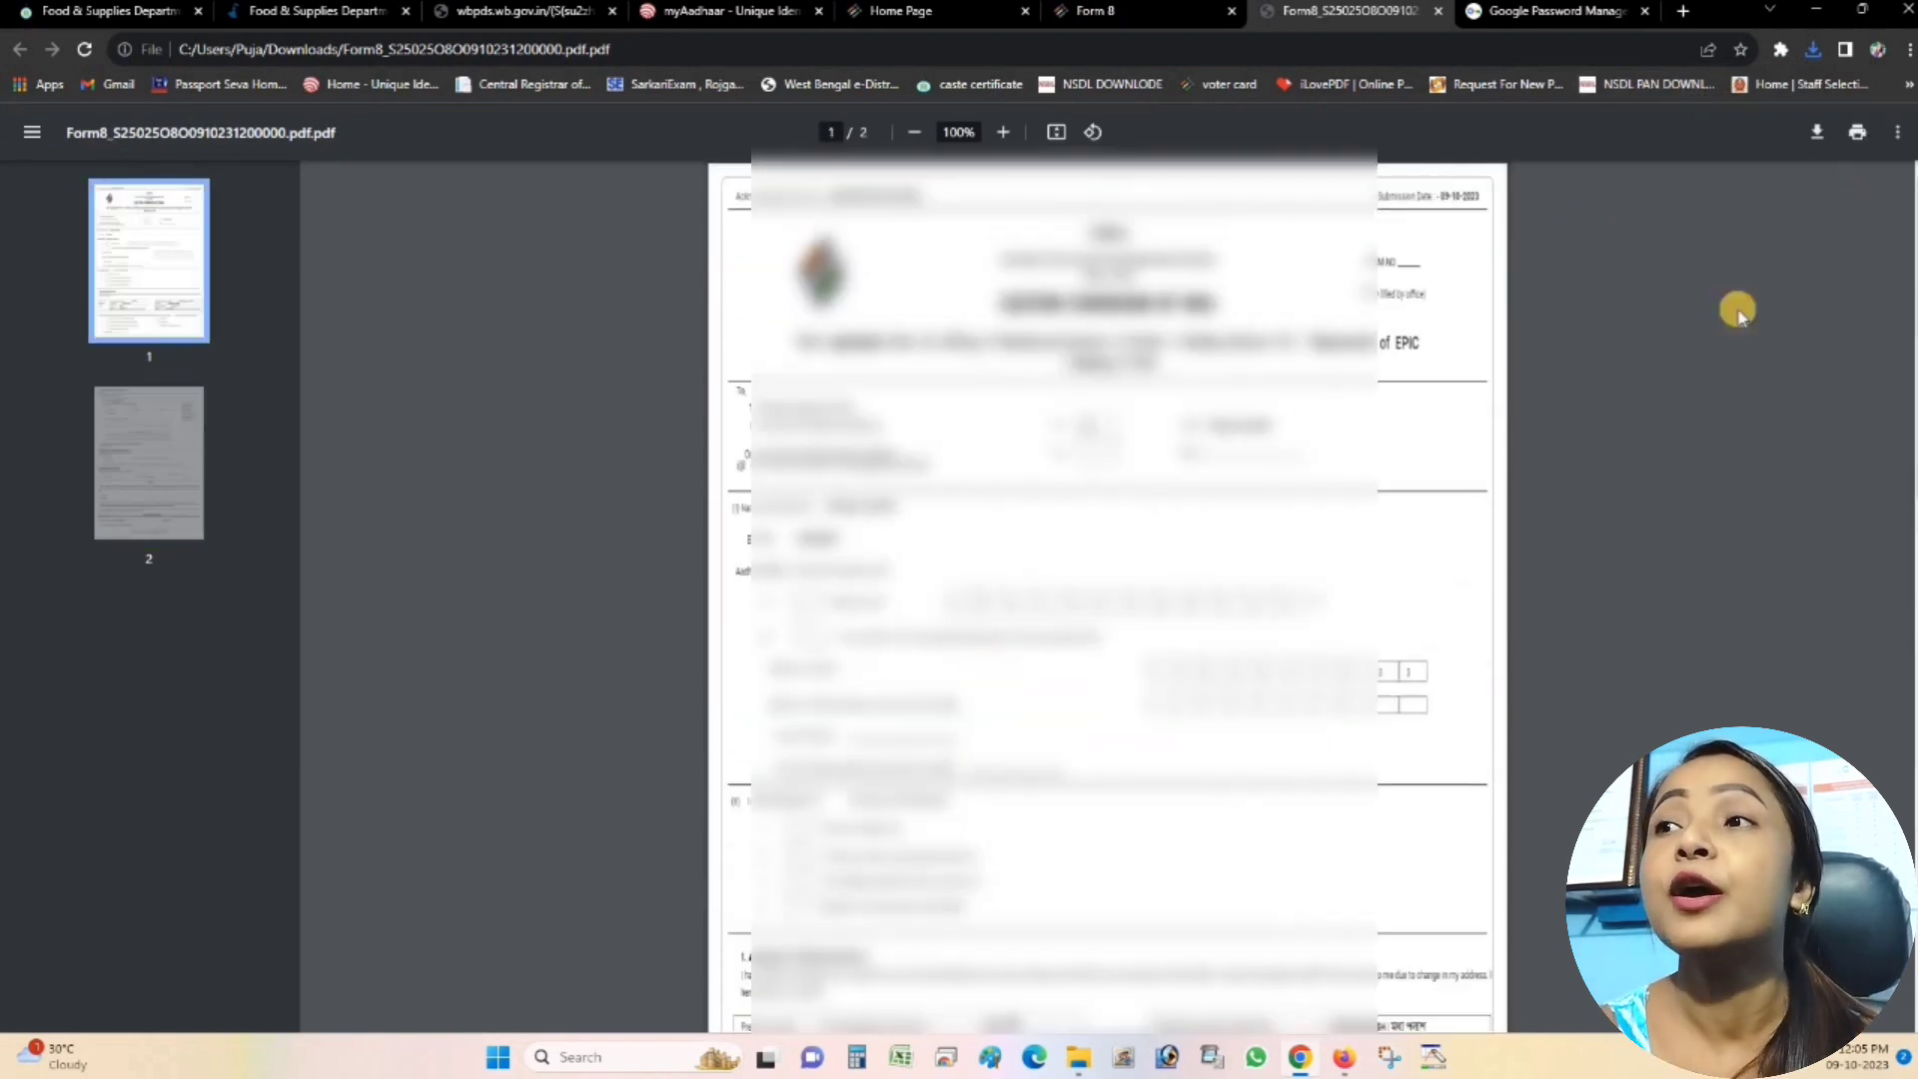
{"action": "left_click", "coordinate": [1857, 132]}
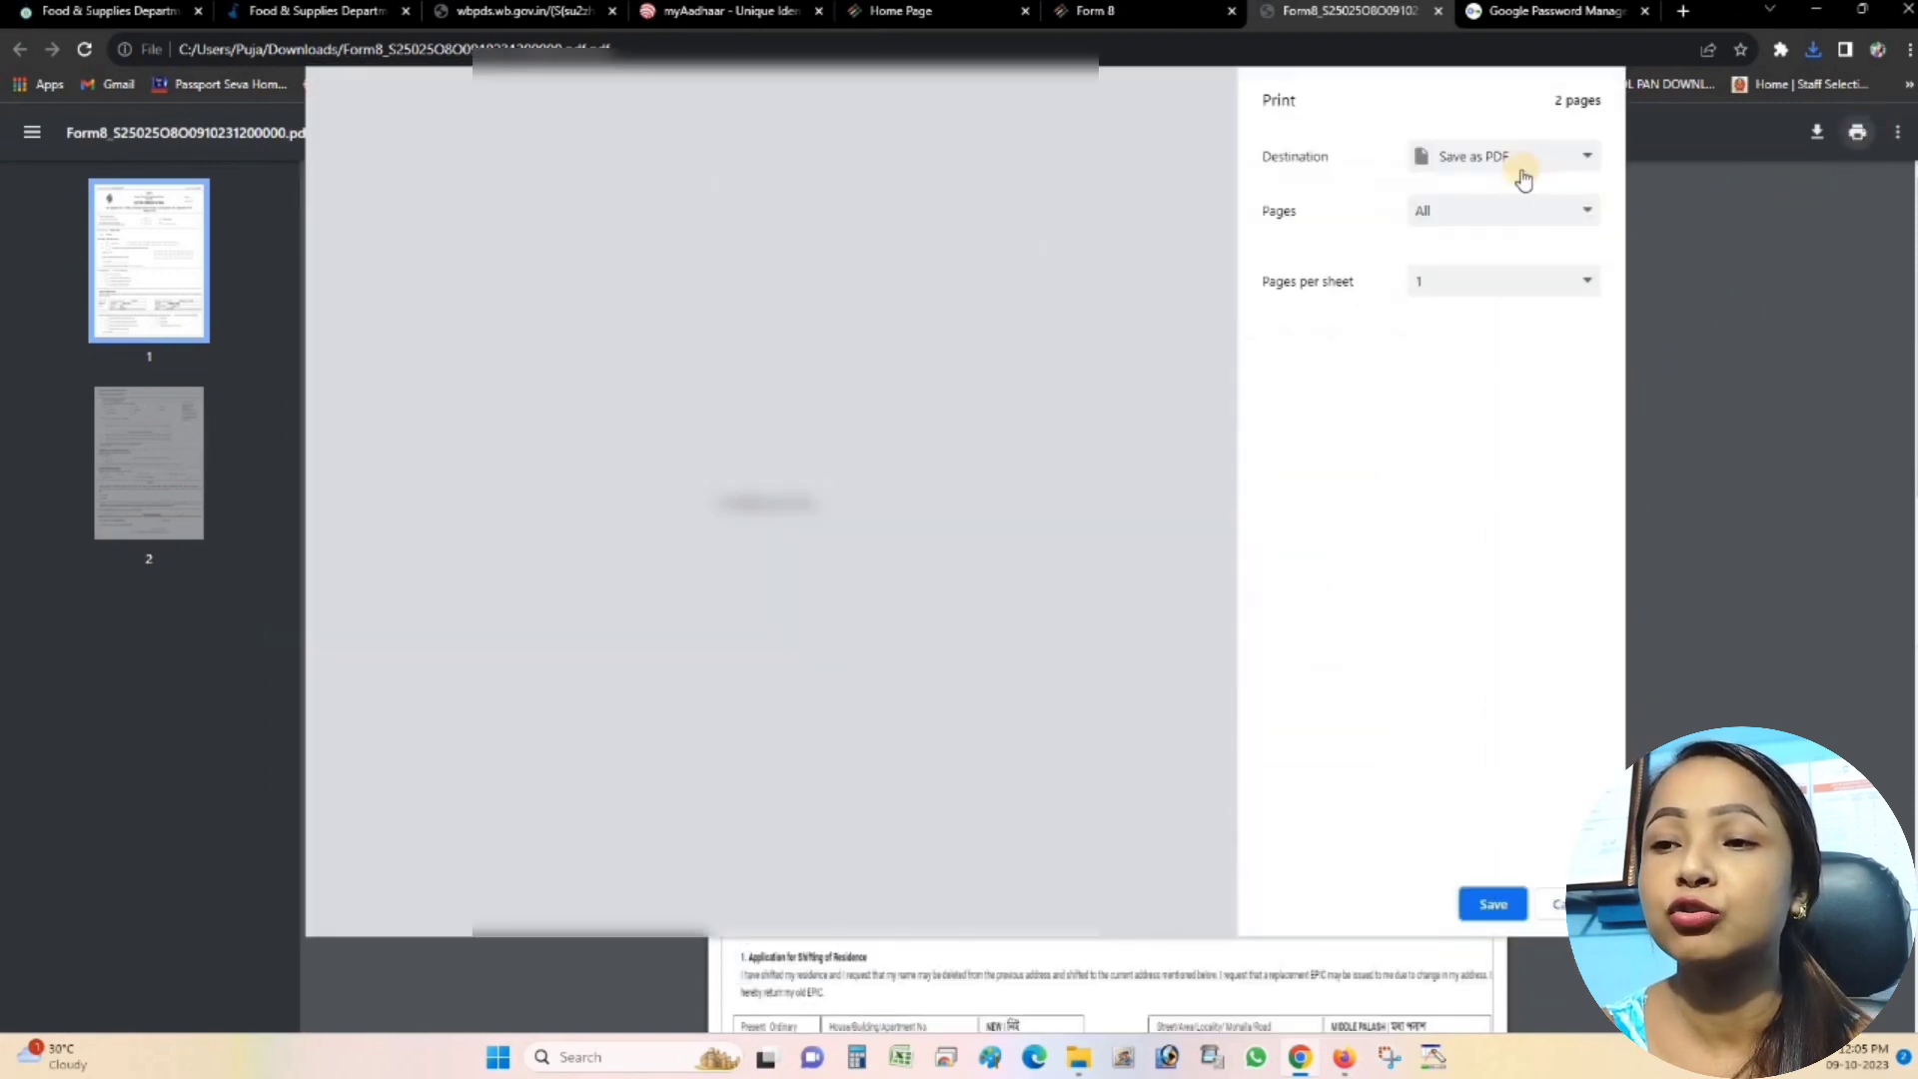
{"action": "left_click", "coordinate": [1523, 178]}
{"action": "left_click", "coordinate": [1464, 195]}
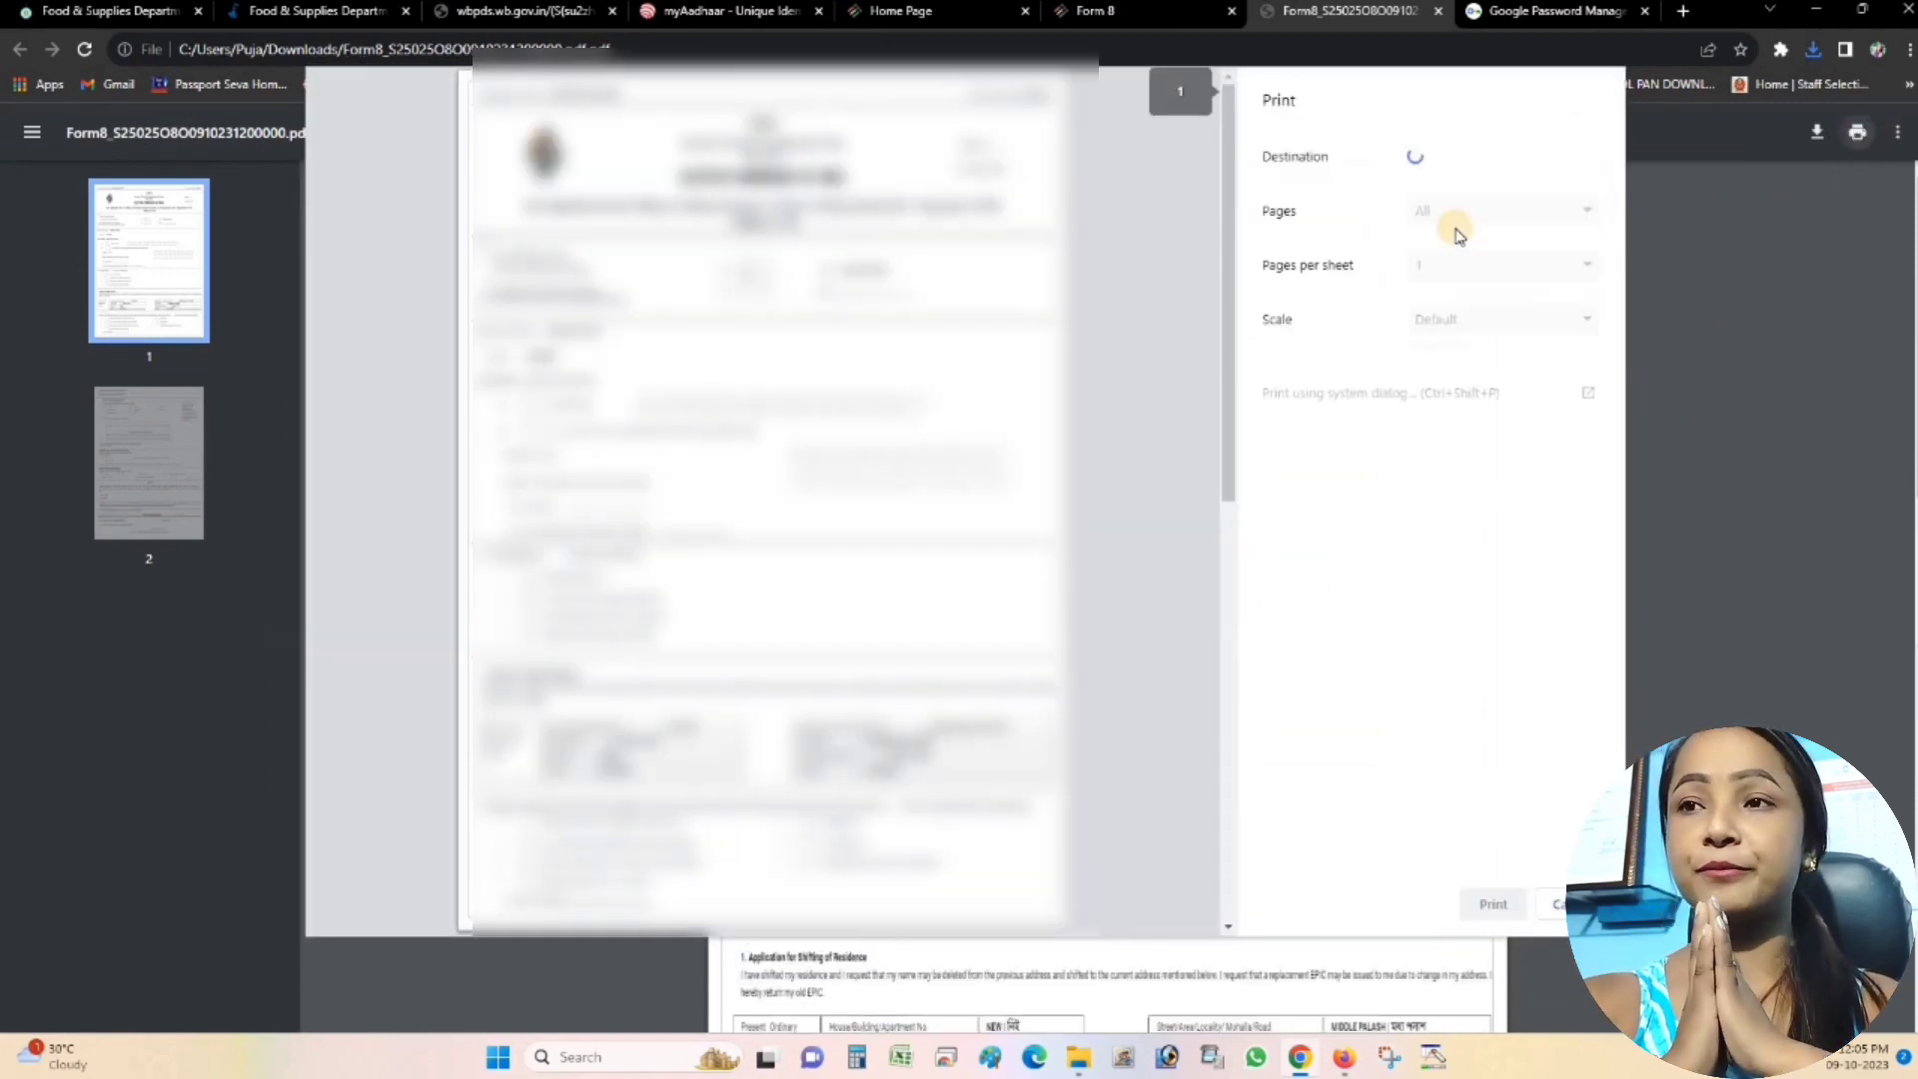
{"action": "left_click", "coordinate": [1461, 219]}
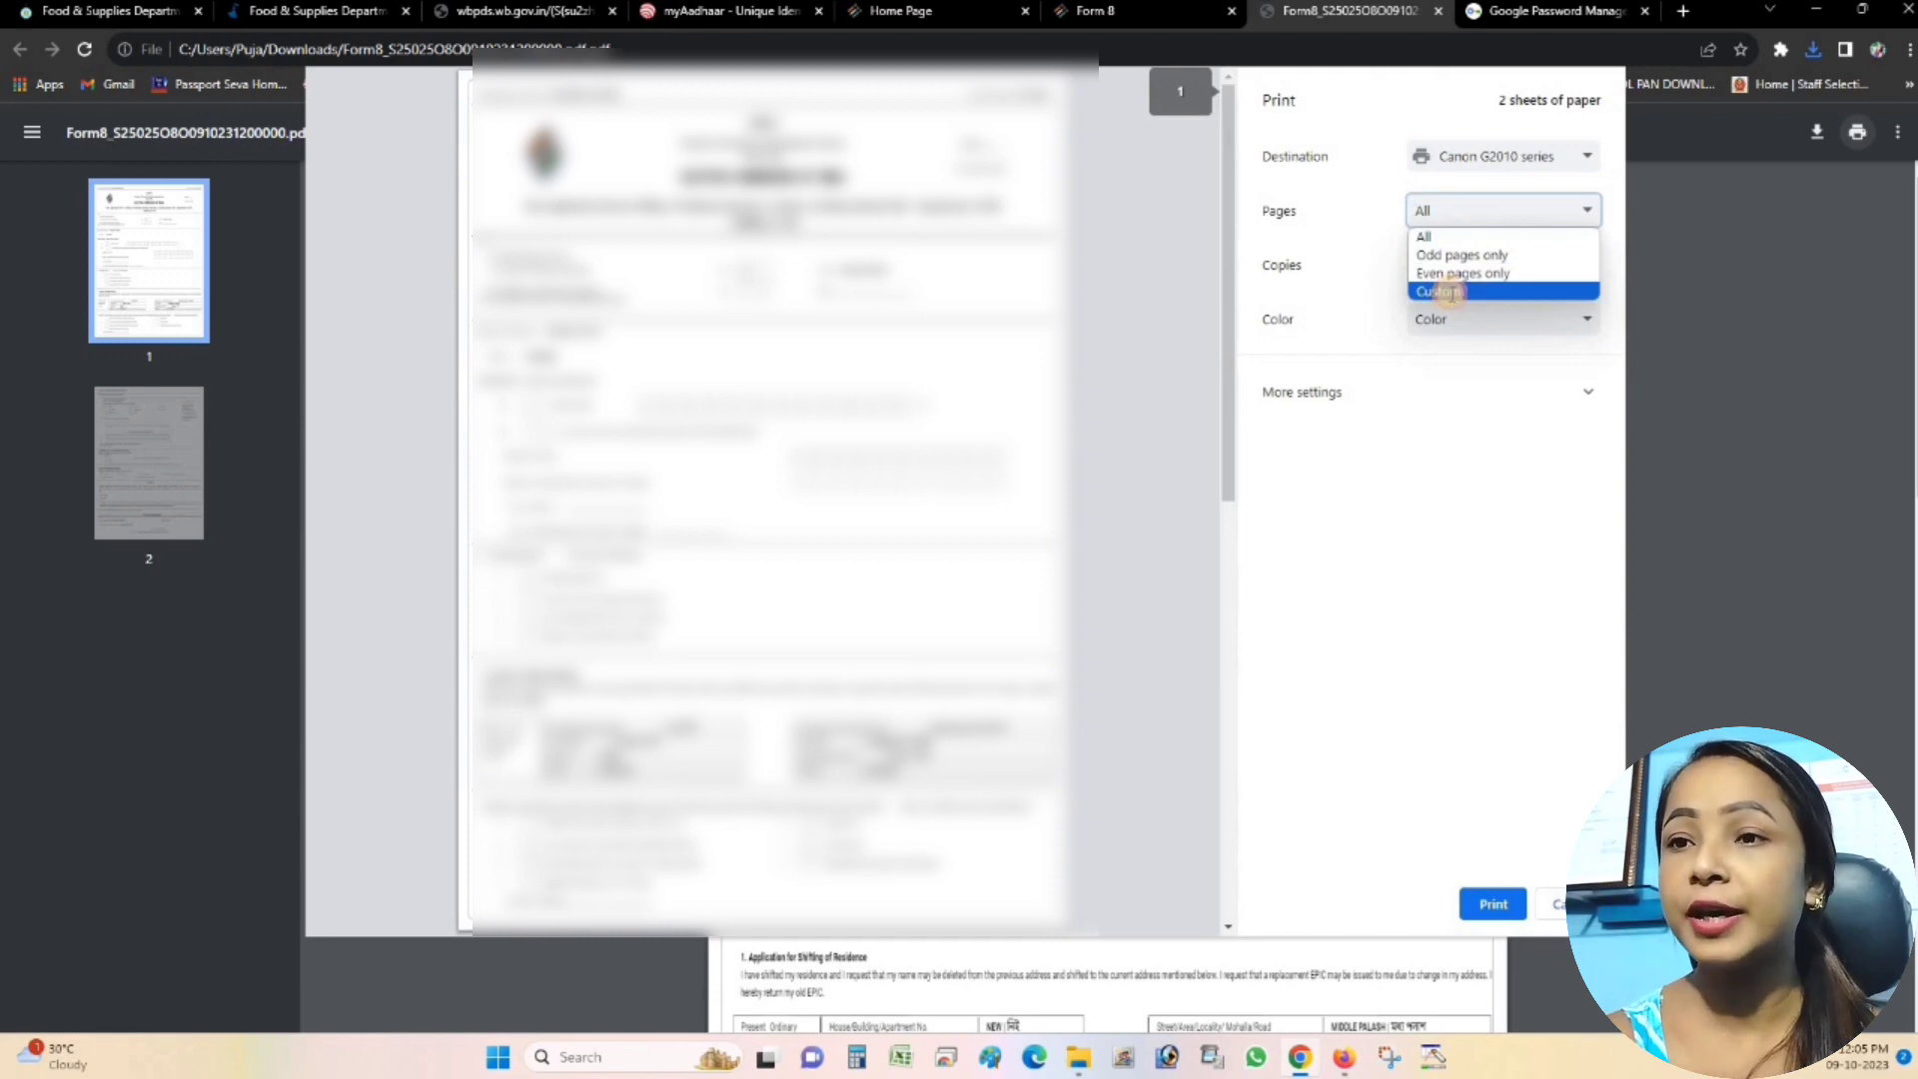
{"action": "left_click", "coordinate": [1444, 293]}
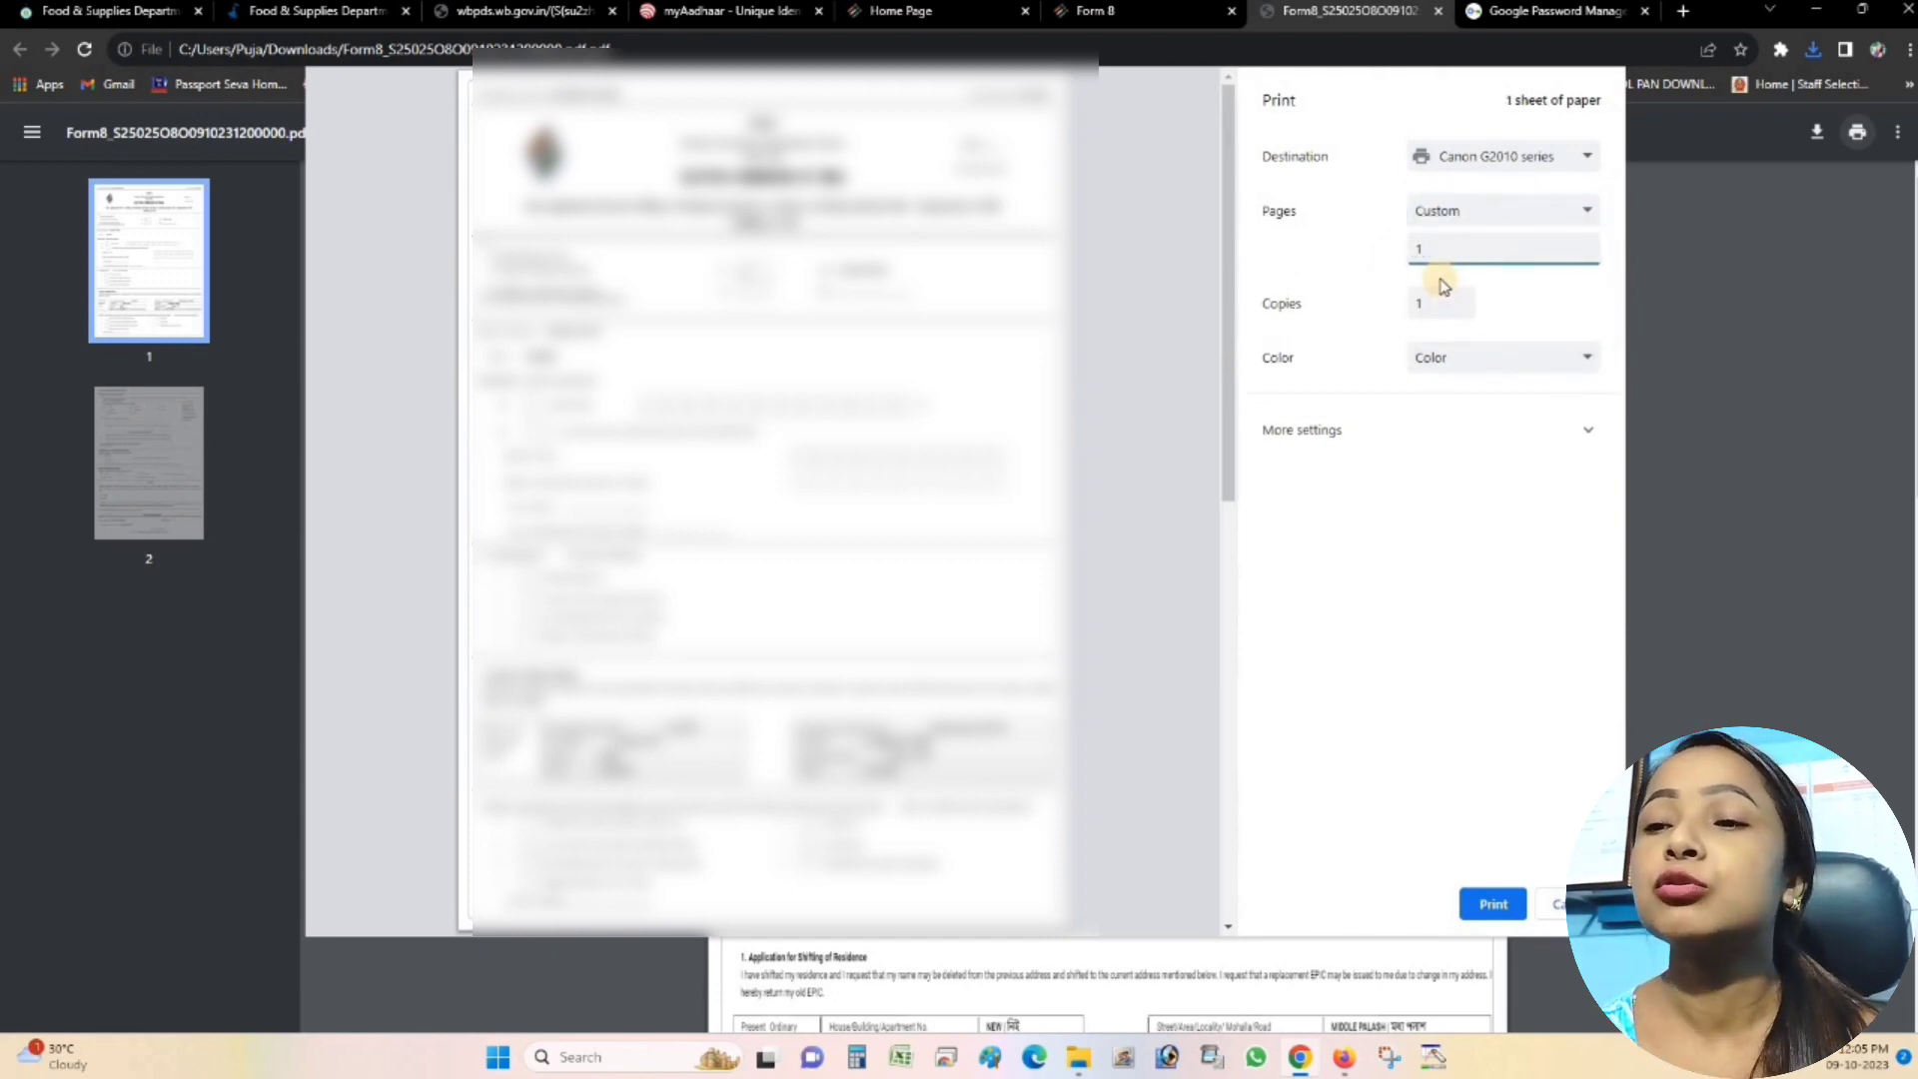
{"action": "type", "text": "1"}
{"action": "left_click", "coordinate": [1508, 907]}
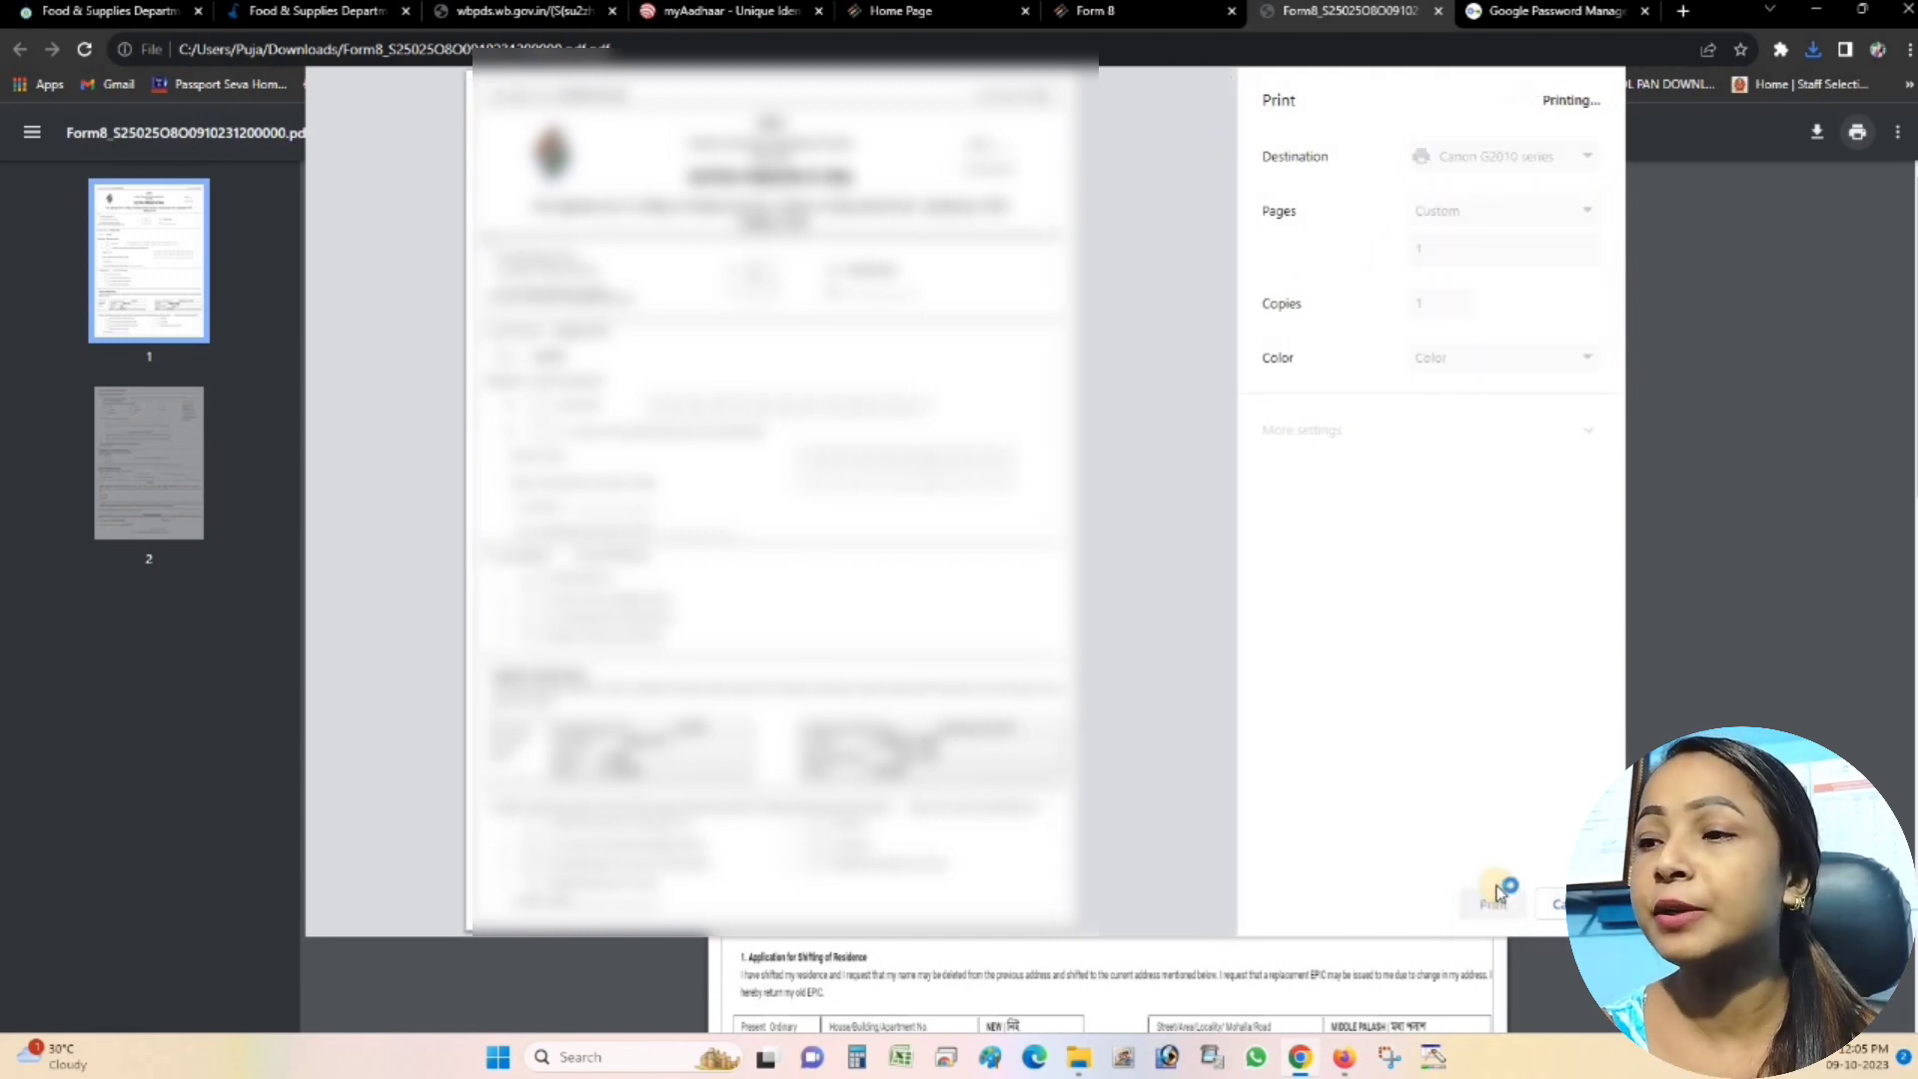